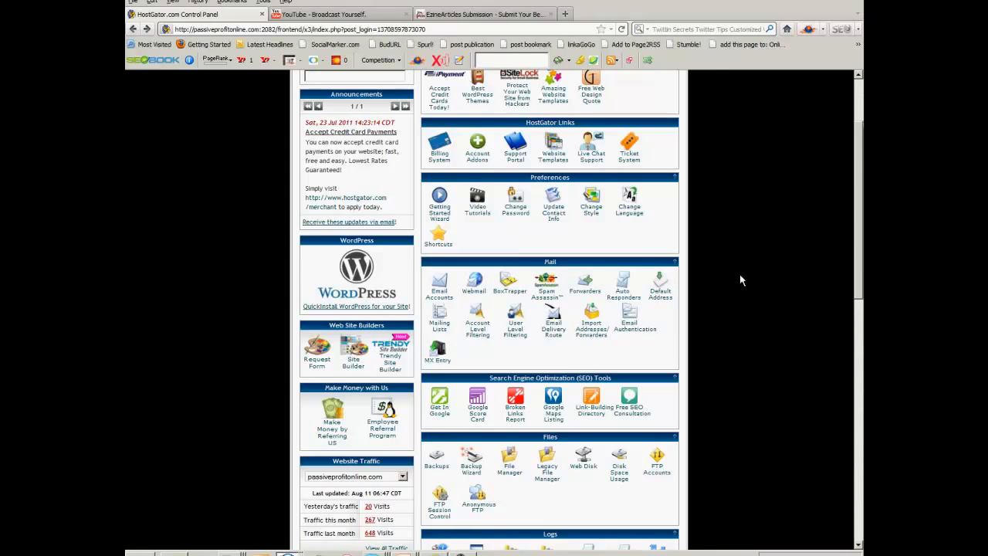
Open Fantastico De Luxe from the hosting control panel and start a new WordPress installation
scroll(740, 274, down, 8)
scroll(805, 273, down, 3)
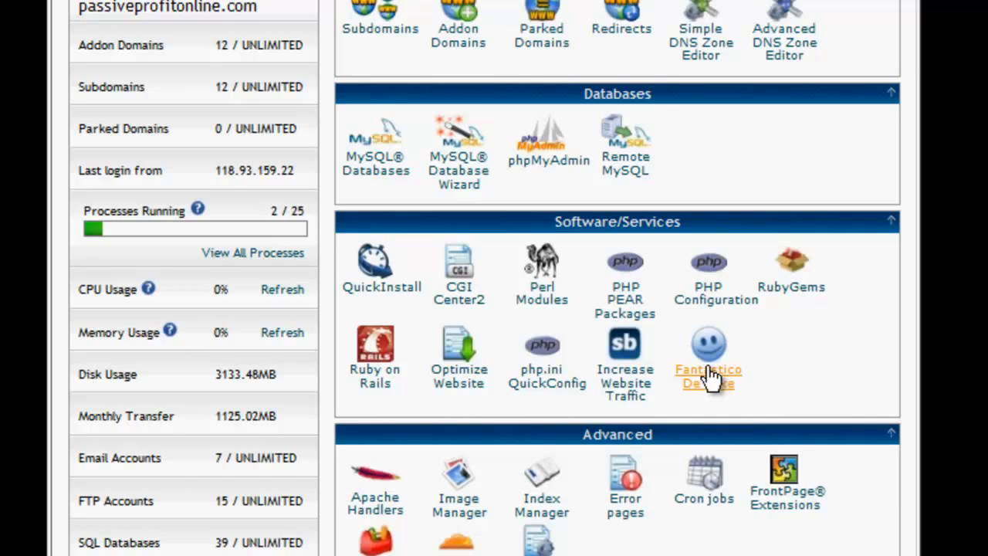
click(708, 377)
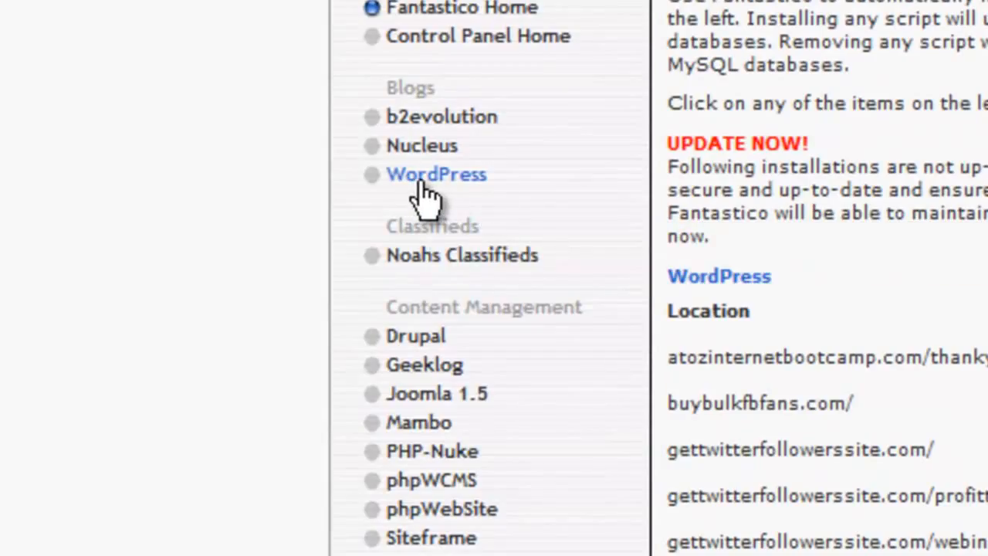
click(421, 185)
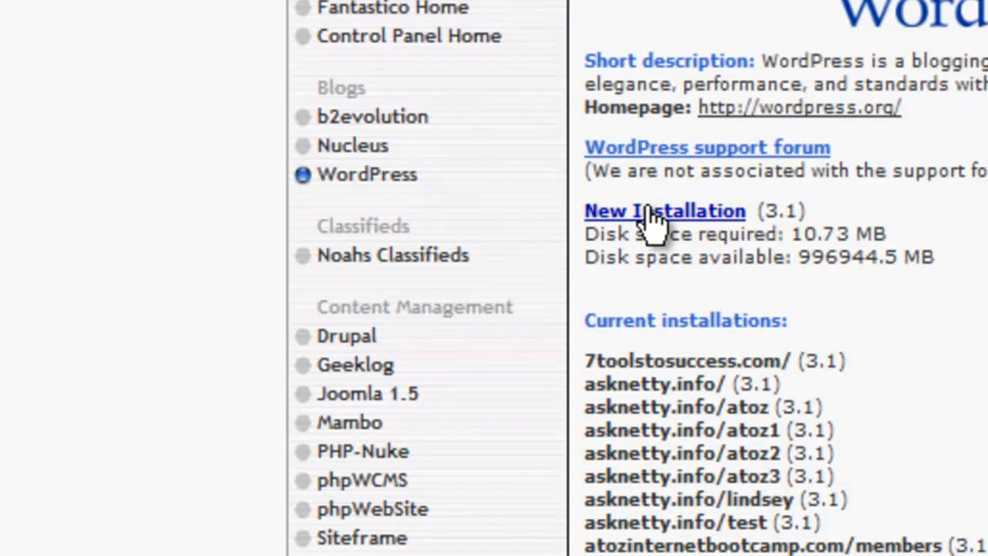
click(647, 210)
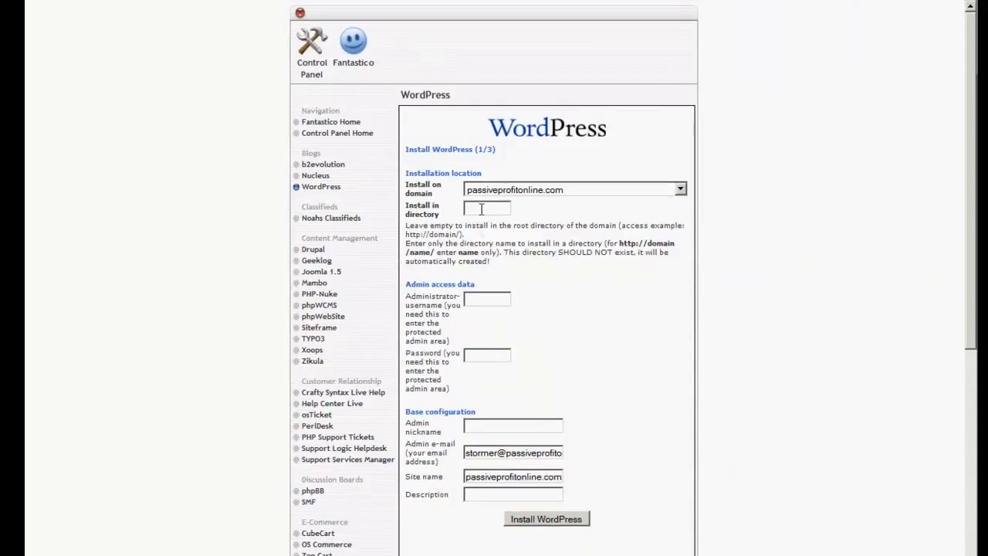
Set the WordPress installation directory to "test"
click(483, 209)
text(test)
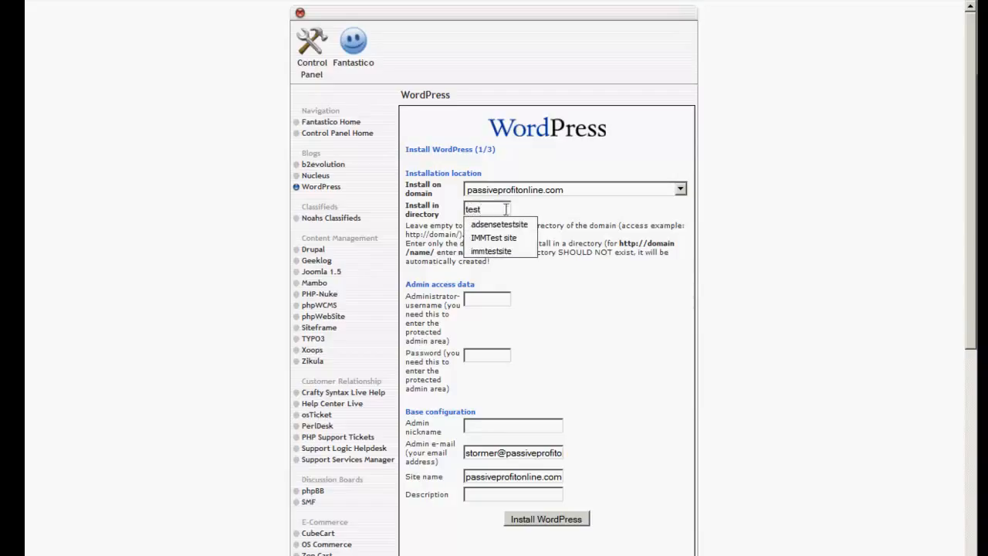
click(547, 206)
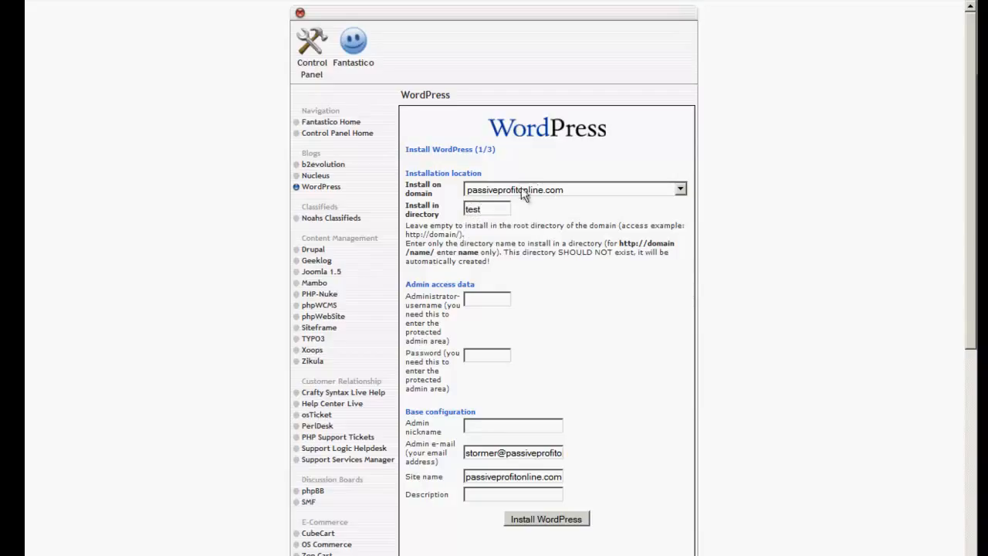
Examine the domains available for the installation, keeping passiveprofitonline.com with the entered directory
click(680, 189)
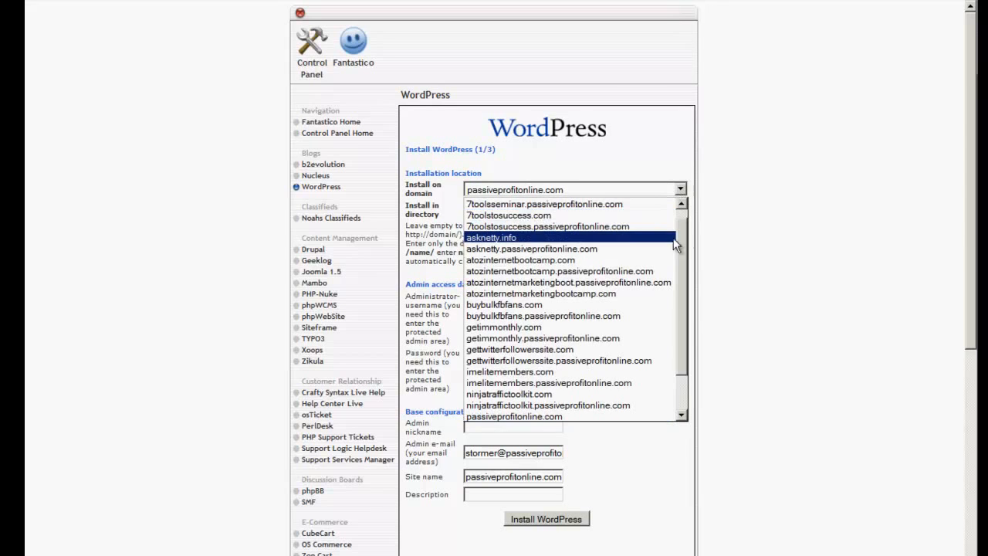
mouse_move(680, 244)
mouse_down()
mouse_move(687, 310)
mouse_move(681, 240)
mouse_up()
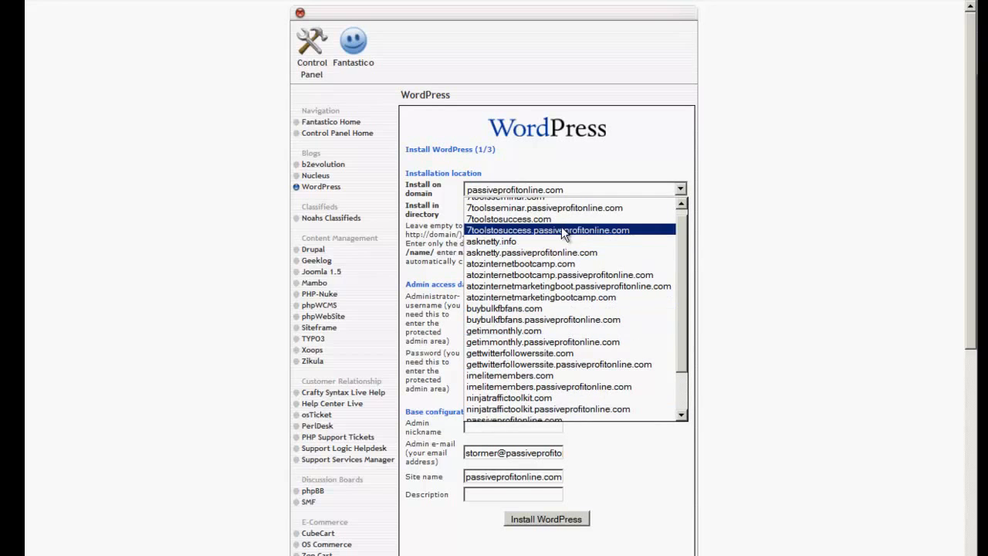
click(617, 154)
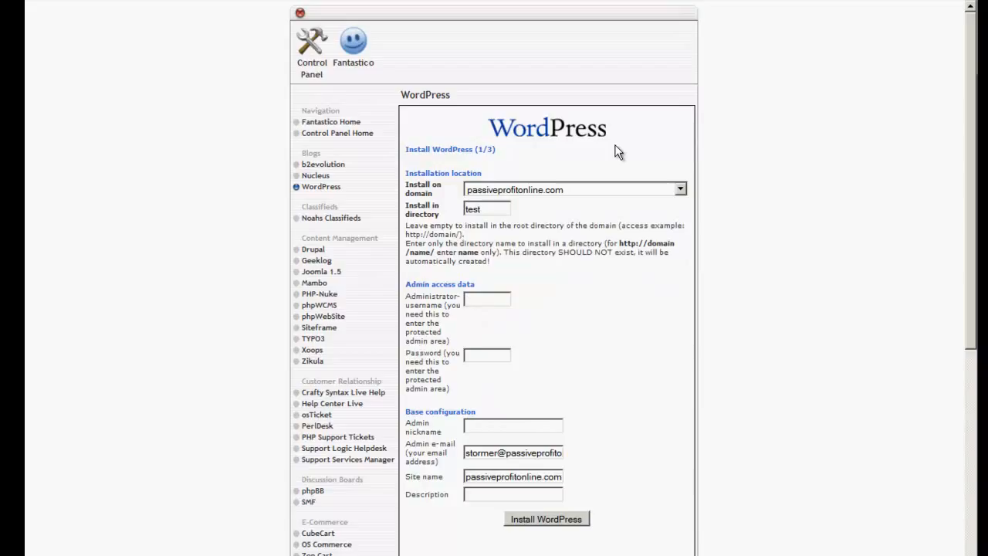
click(485, 210)
drag(457, 210, 444, 210)
click(495, 212)
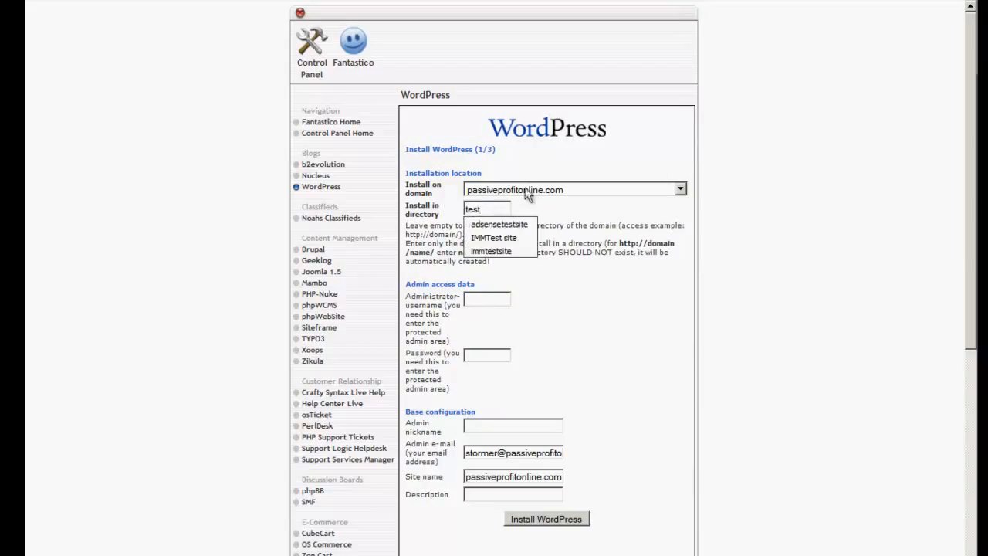
click(544, 193)
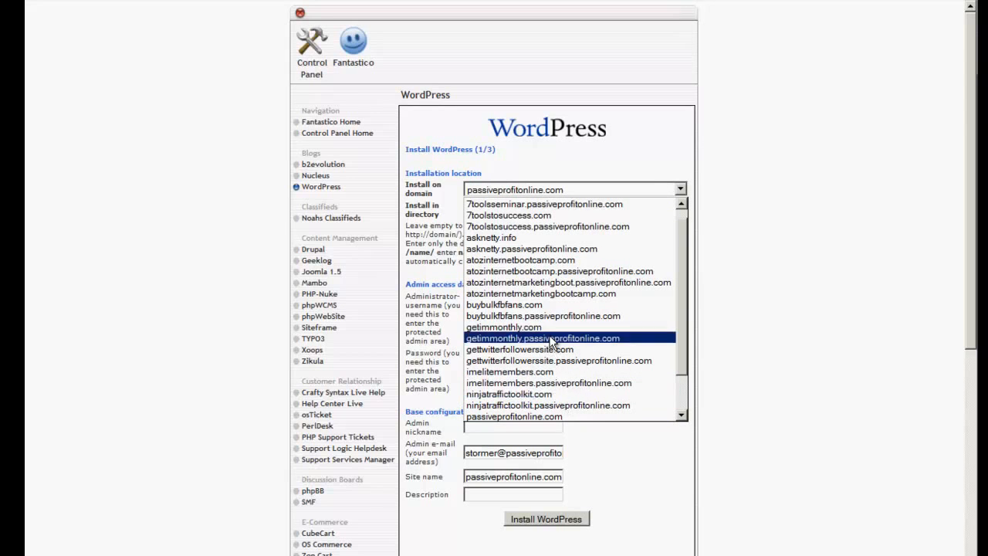
click(774, 302)
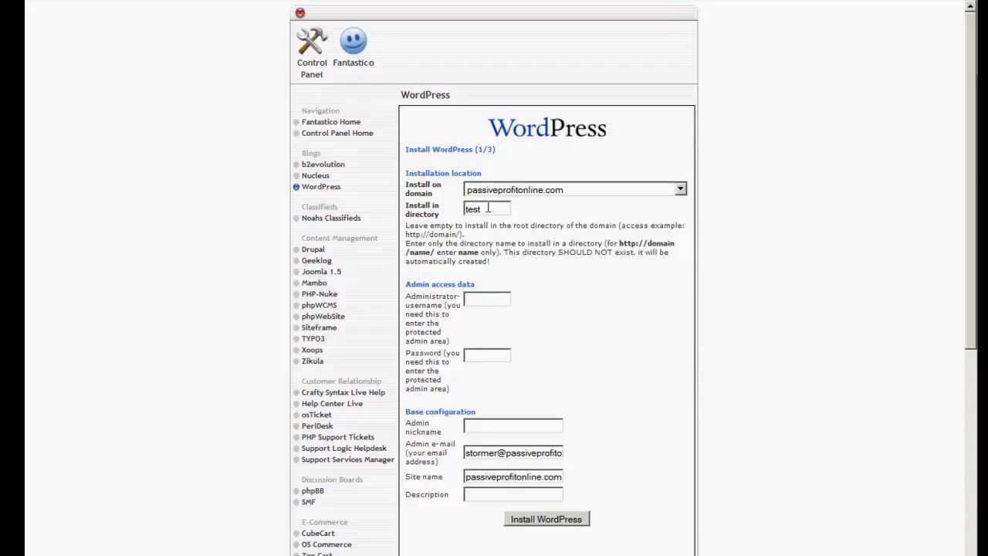
Set the administrator username to "admin" and enter the administrator password
click(499, 298)
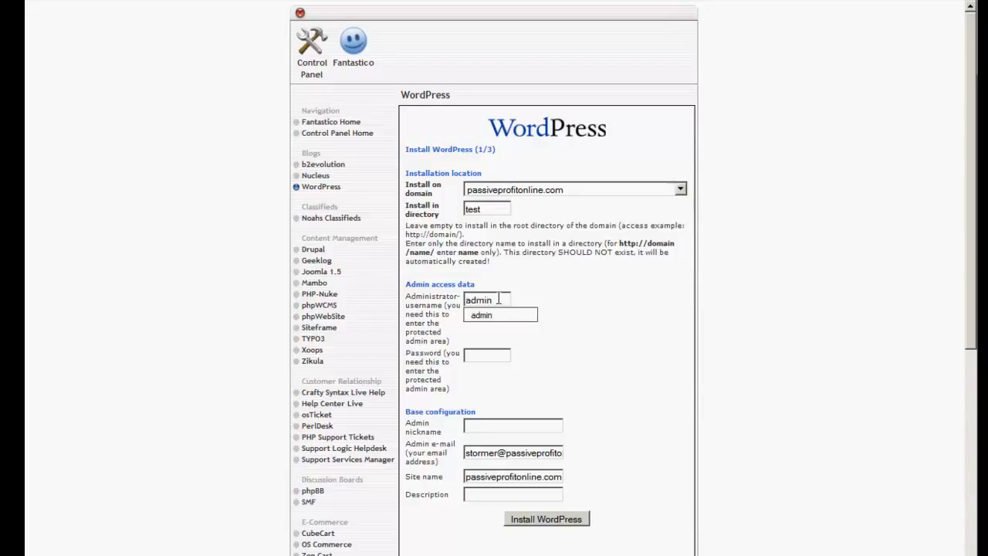
key(Tab)
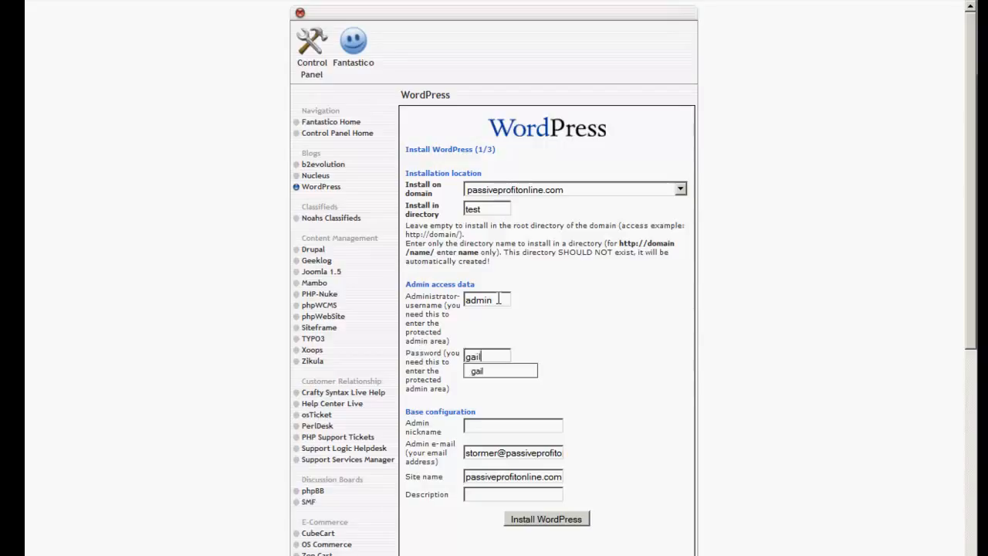
click(481, 374)
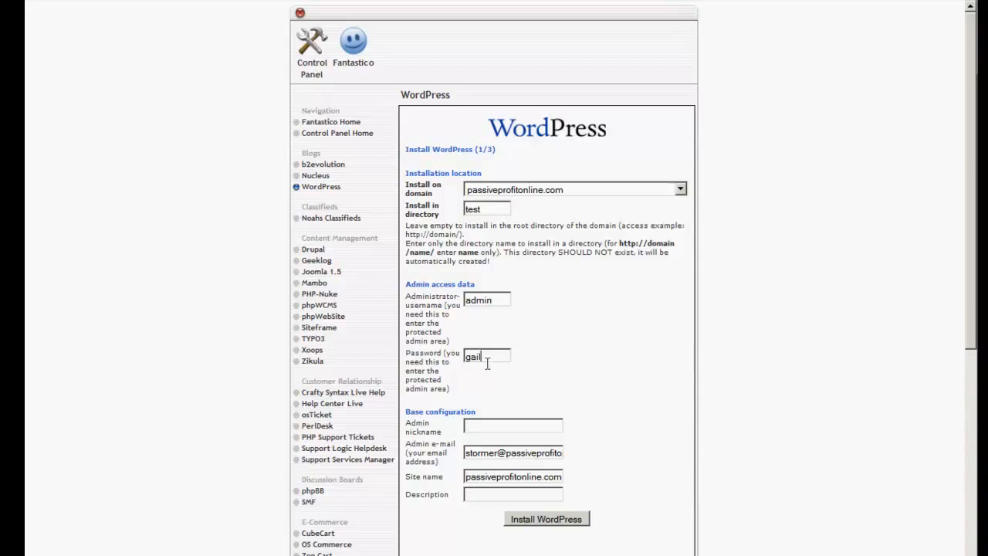
drag(487, 356, 459, 362)
click(501, 357)
Replace the admin e-mail with the site owner's e-mail address and set the site name to "Test Site"
drag(465, 453, 646, 458)
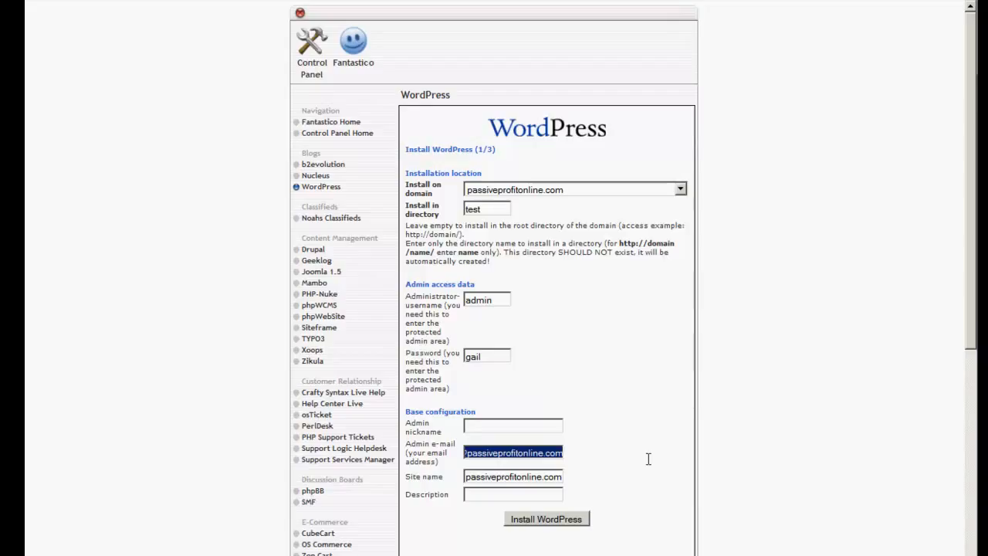
key(BackSpace)
text(biz)
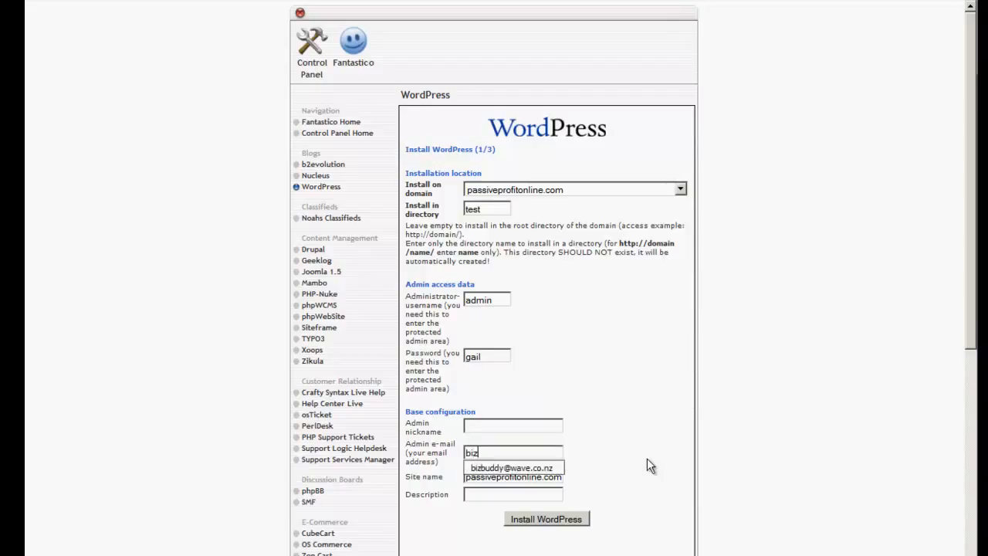
click(545, 467)
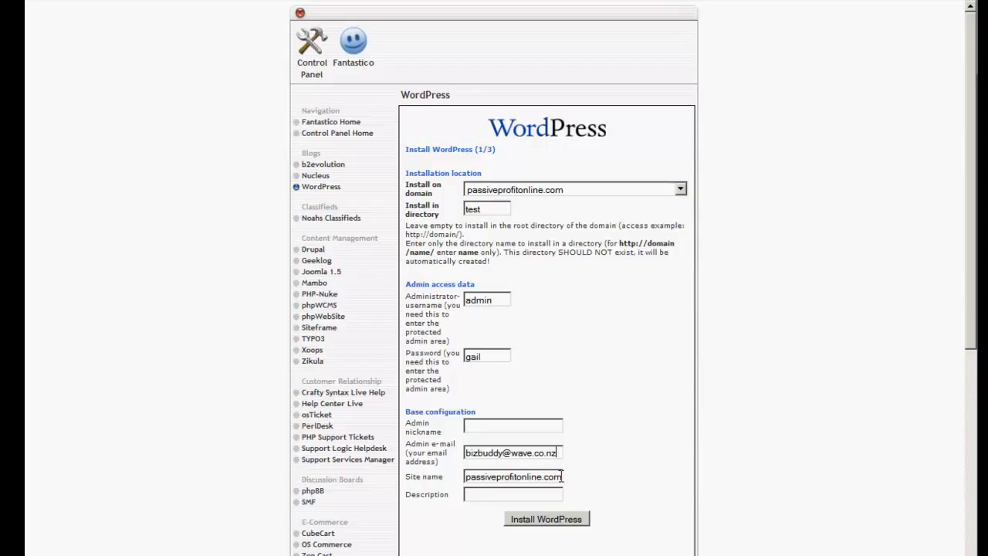
drag(562, 476, 418, 472)
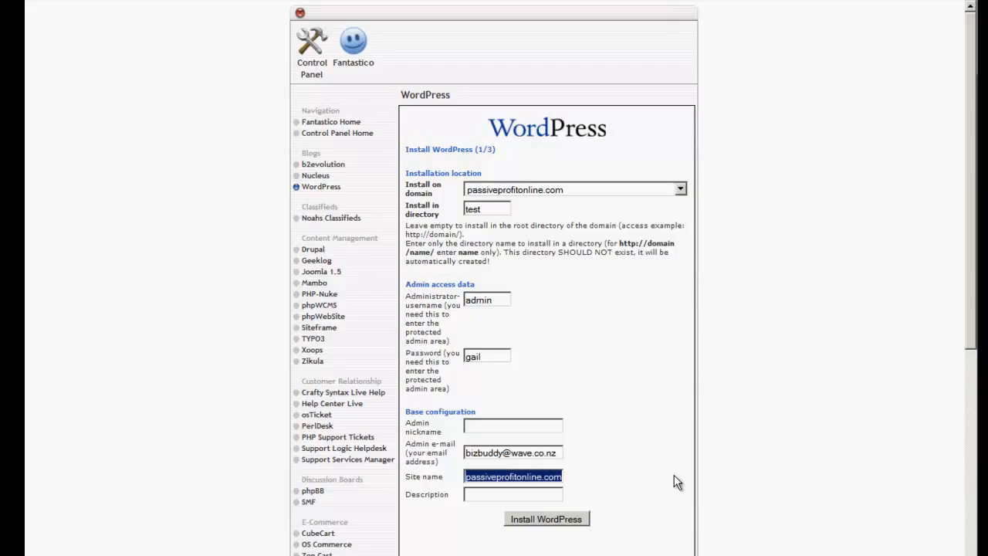
text(Test)
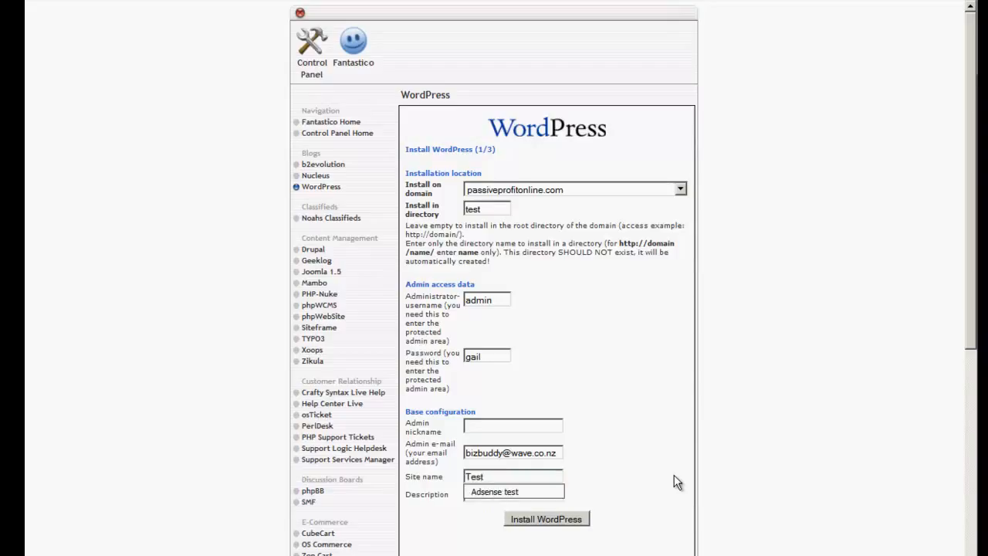
text( Site)
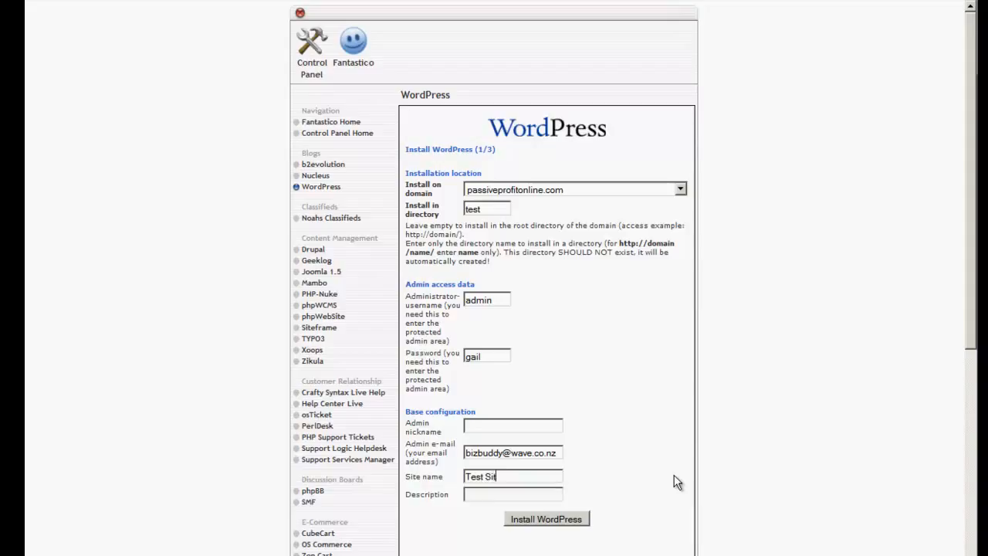
Run the WordPress installation through to its final stage and open the new site's wp-admin address
click(551, 523)
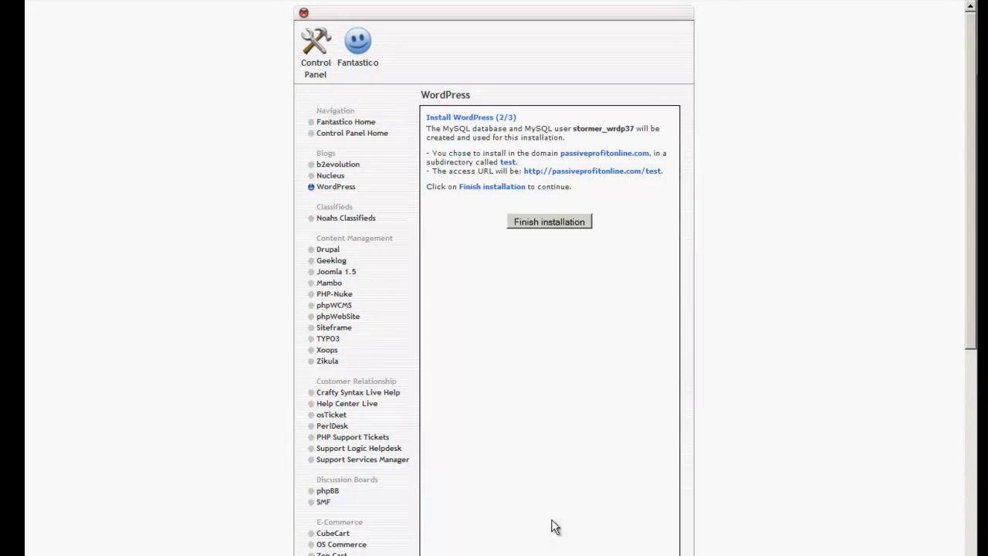
click(552, 220)
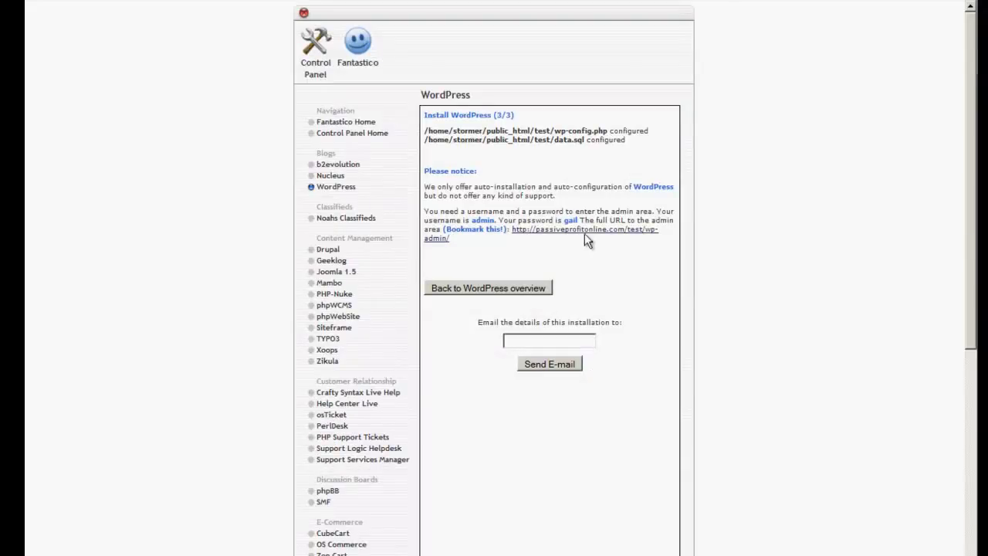
click(563, 232)
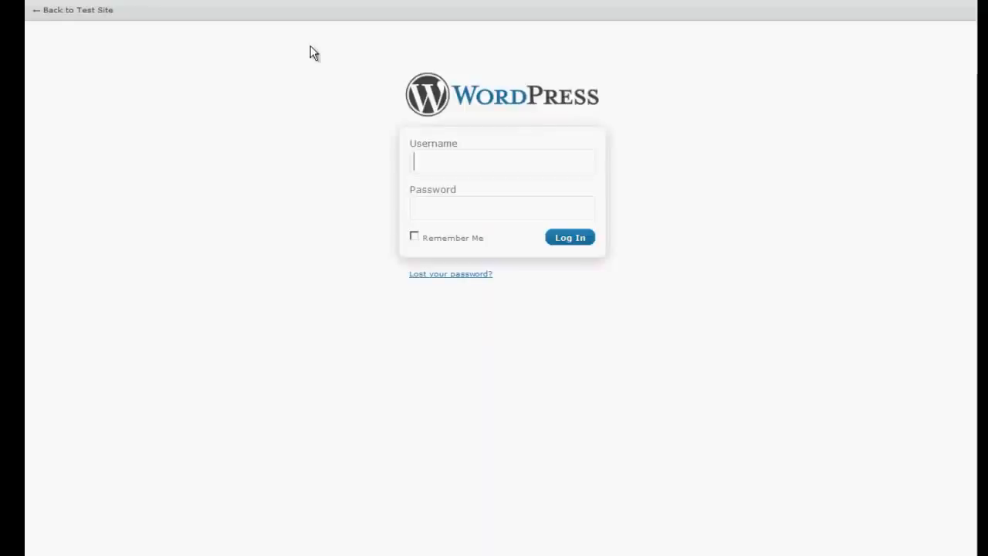
Log in to the new WordPress site as "admin" with the account password
text(admin)
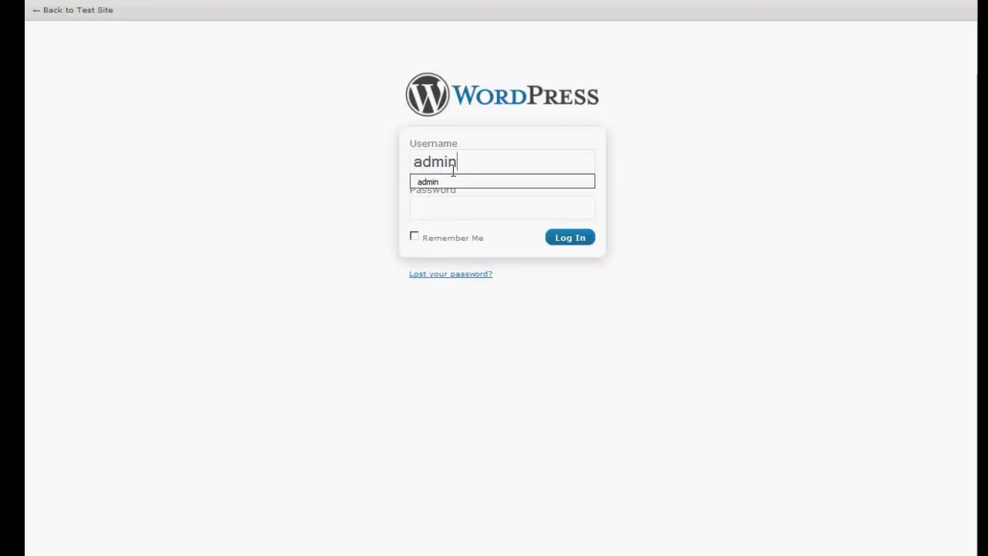
key(Tab)
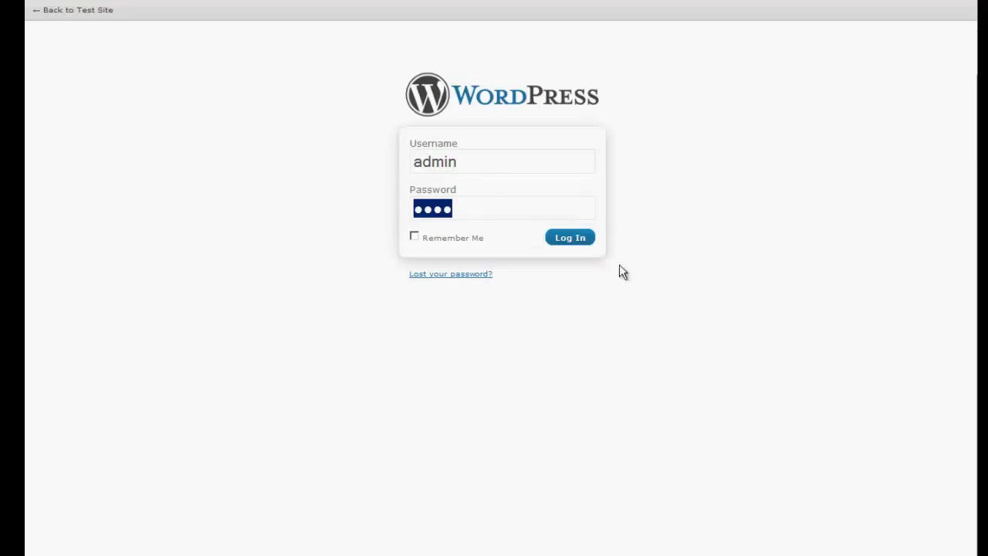
click(572, 239)
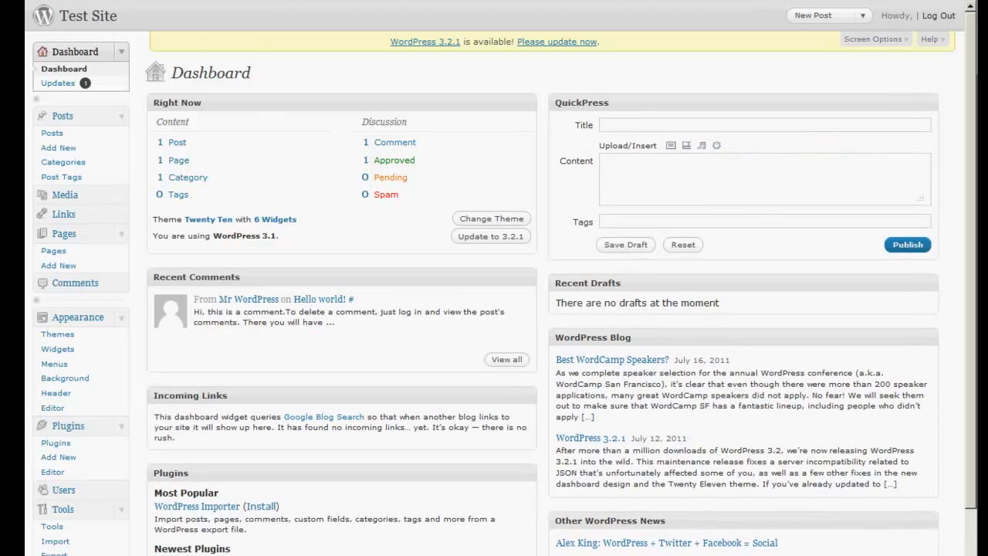
Load the copied web address in a blank browser tab
right_click(116, 0)
click(142, 1)
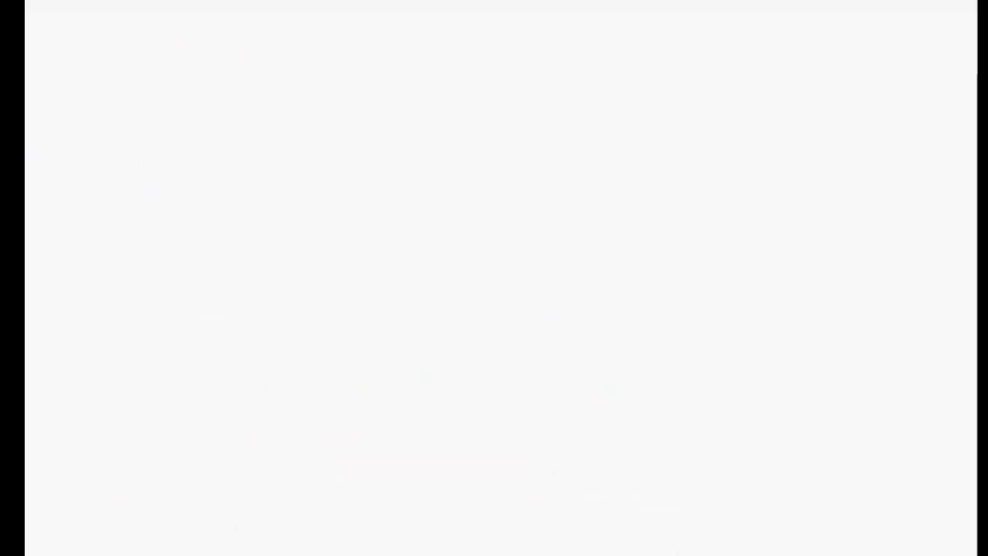
right_click(307, 0)
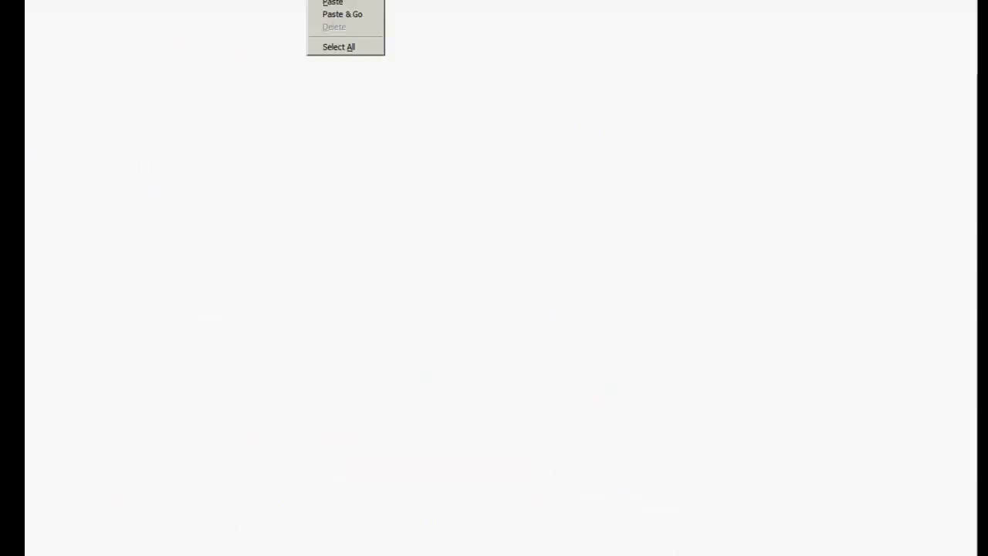
click(334, 17)
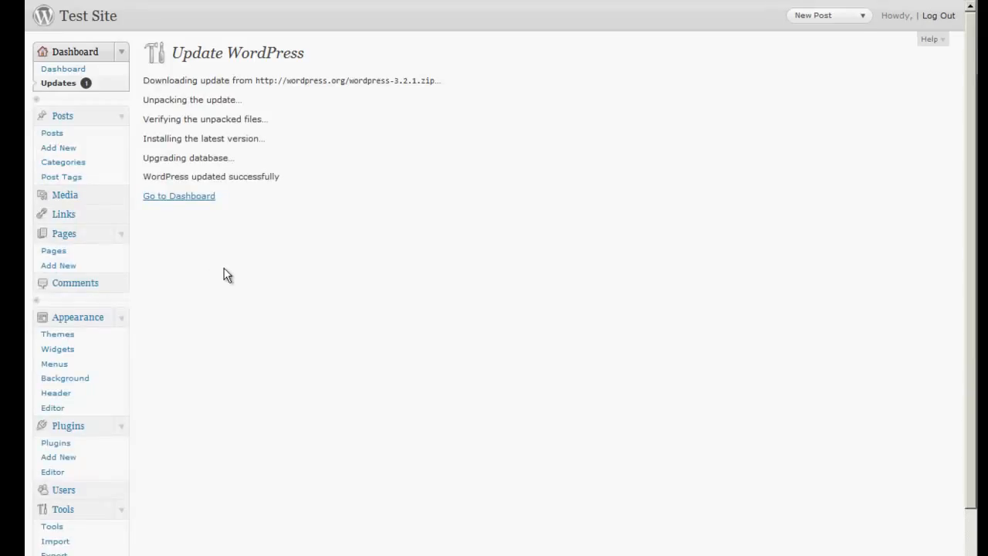
In the general settings, set the tagline to "this is a test site" and save the changes
scroll(220, 273, down, 3)
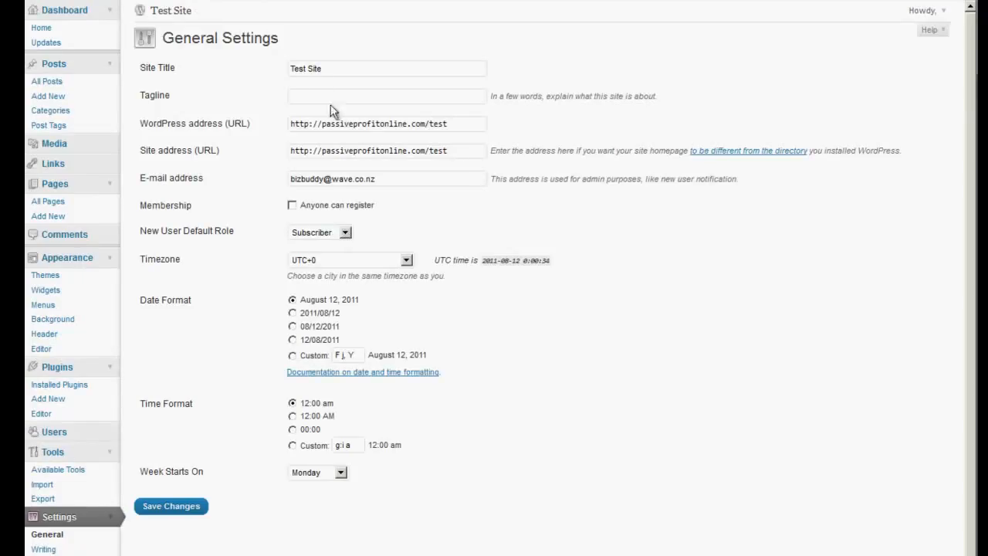
drag(339, 68, 258, 68)
click(353, 67)
drag(386, 68, 271, 68)
click(310, 95)
text(this is a test site)
click(179, 506)
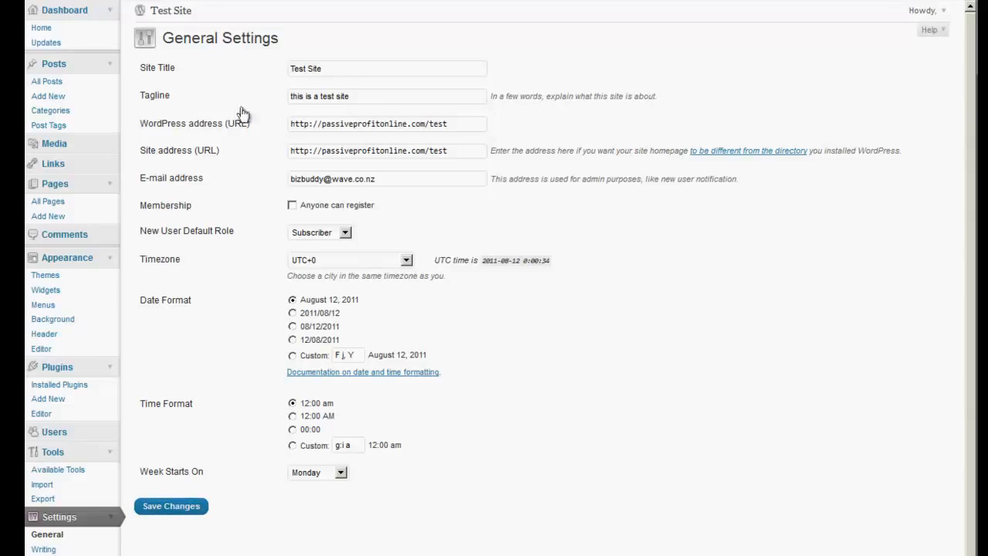
Review the writing settings, then in the reading settings limit blog pages to 5 posts and syndication feeds to 5 items
scroll(210, 370, down, 1)
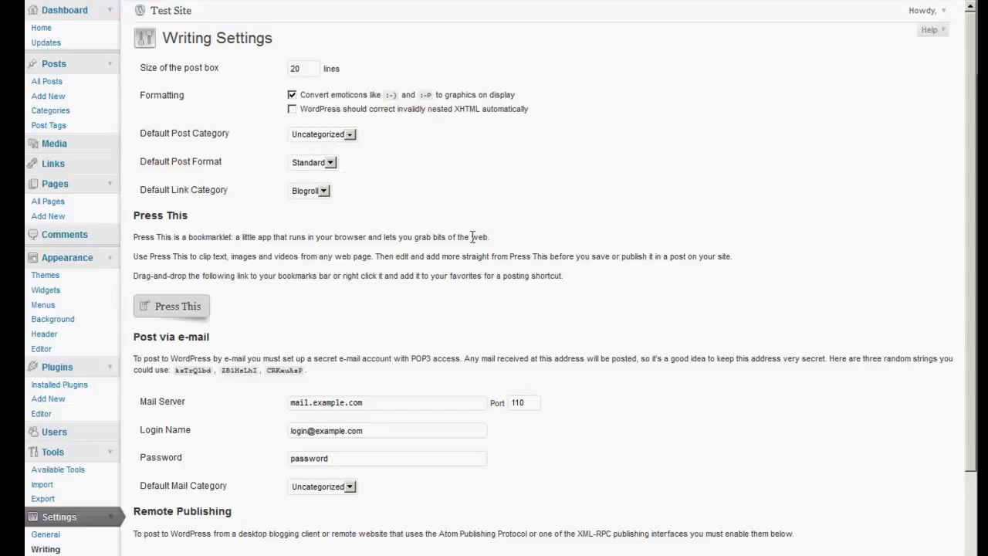
scroll(495, 314, down, 3)
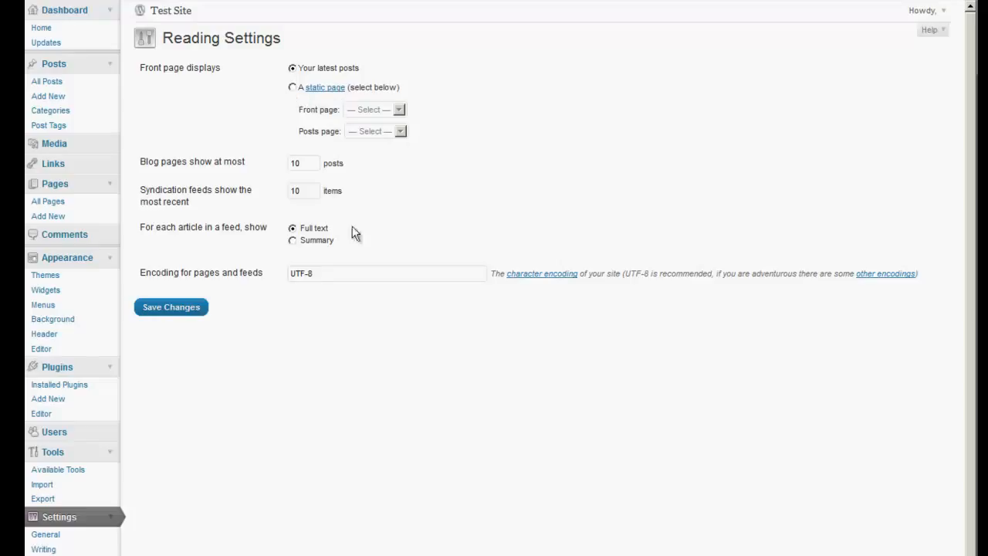
double_click(305, 162)
text(5)
key(Tab)
text(5)
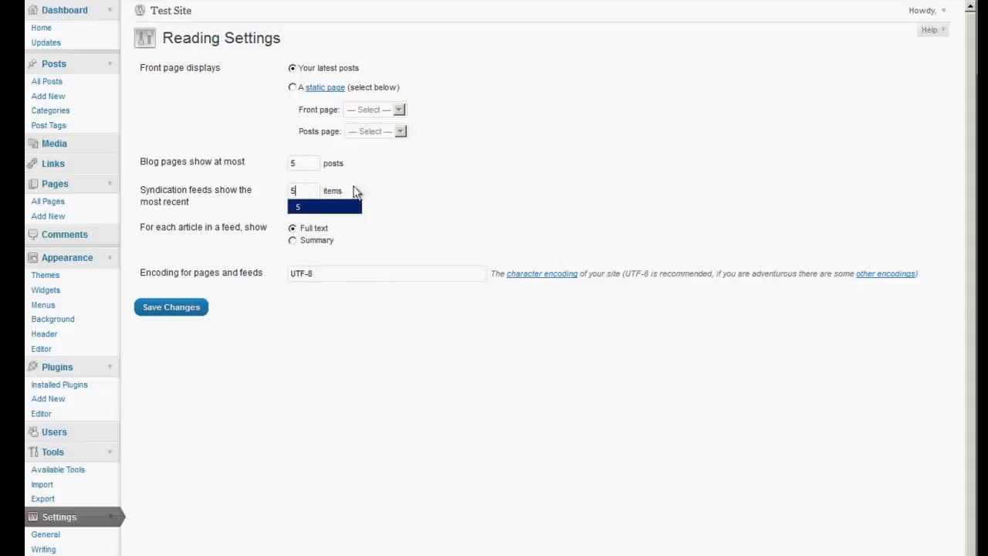
click(477, 185)
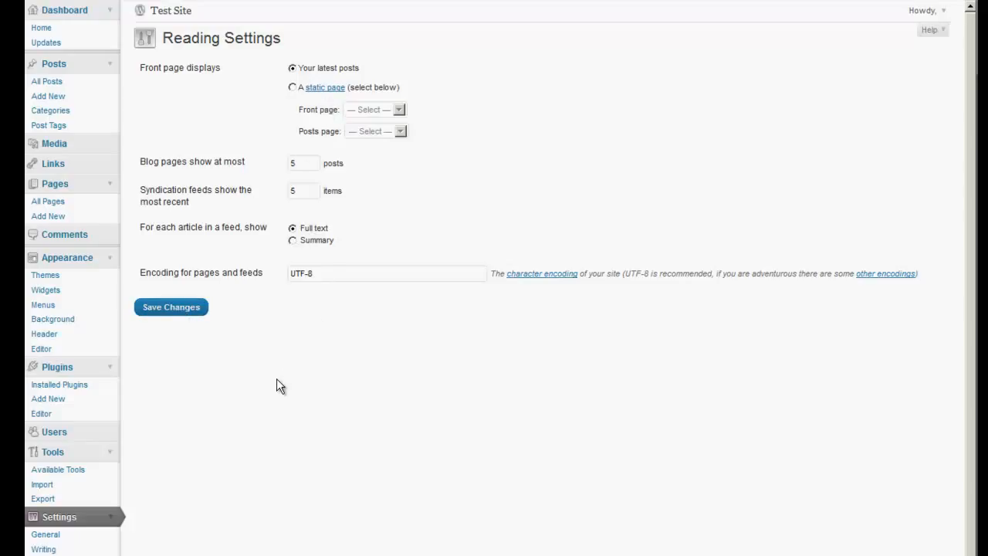
In the privacy settings, try the option that blocks search engines, then set the site visible to everyone, including search engines
scroll(277, 379, down, 1)
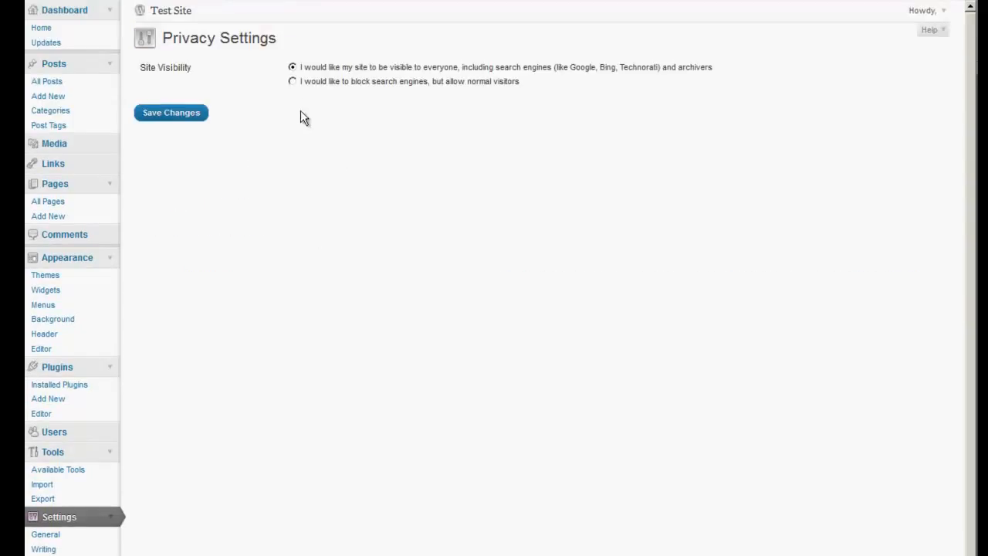
click(293, 82)
click(292, 67)
In the permalink settings, set the custom structure to "%postname%/" and save the changes
scroll(257, 215, down, 1)
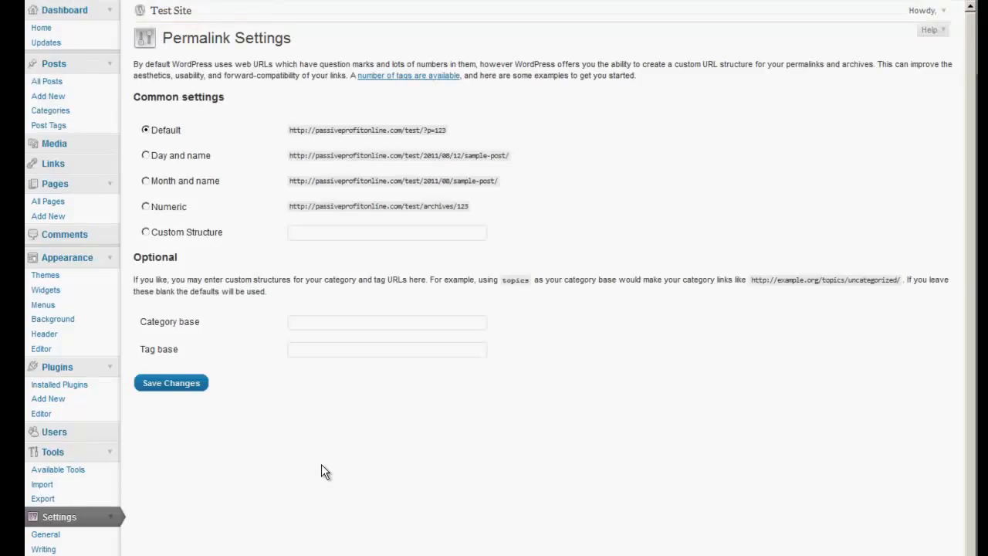
click(314, 233)
text(%)
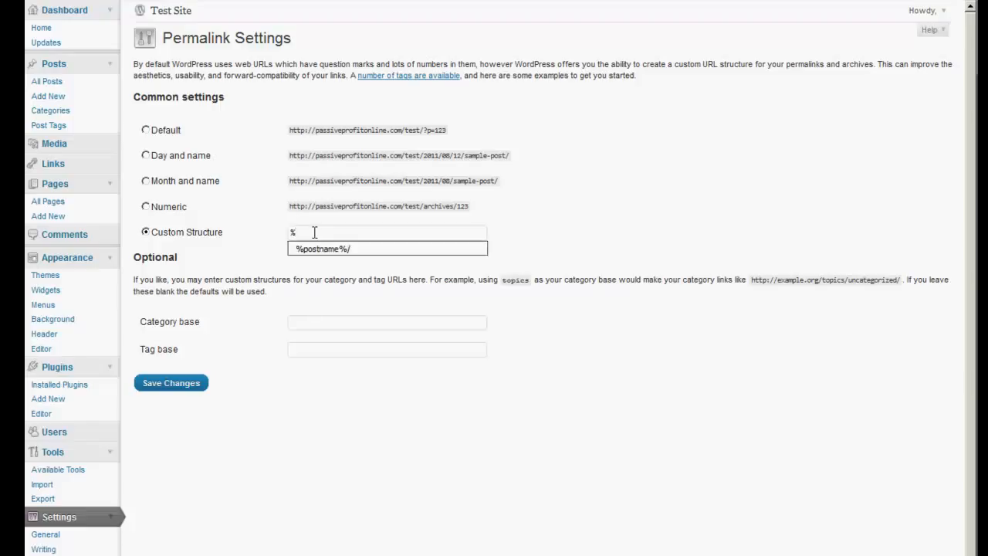
click(323, 247)
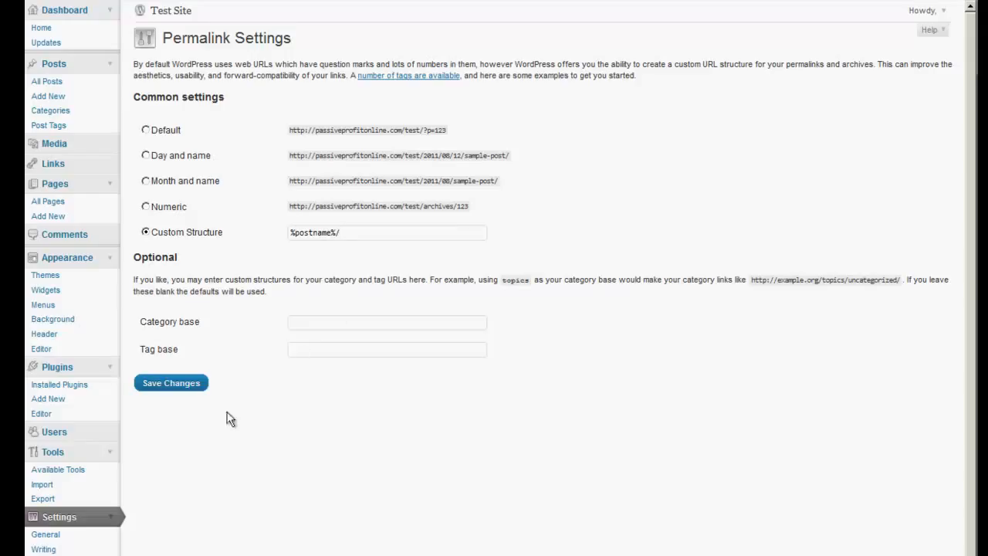
click(176, 382)
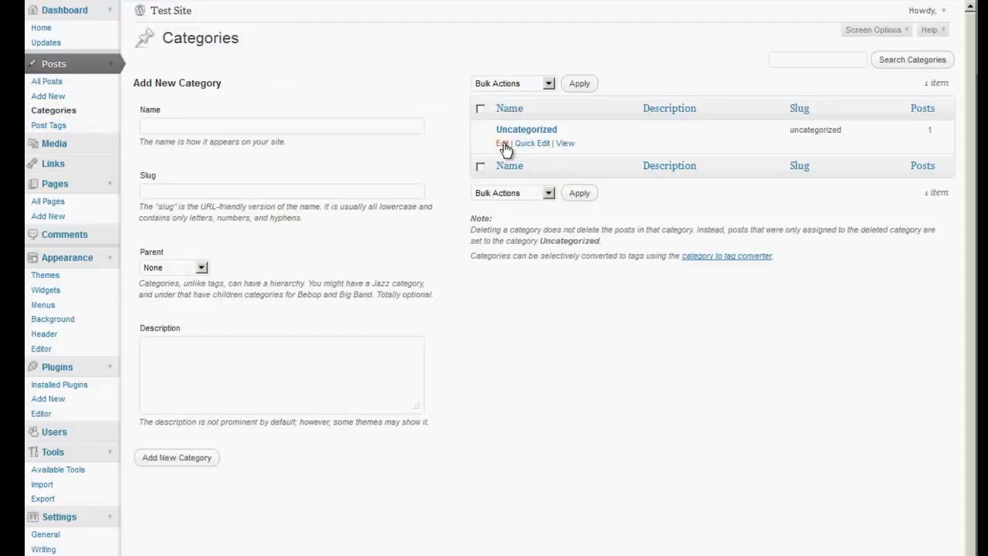
Open the "Uncategorized" post category for editing and change its name to "Internet Marketing"
click(517, 135)
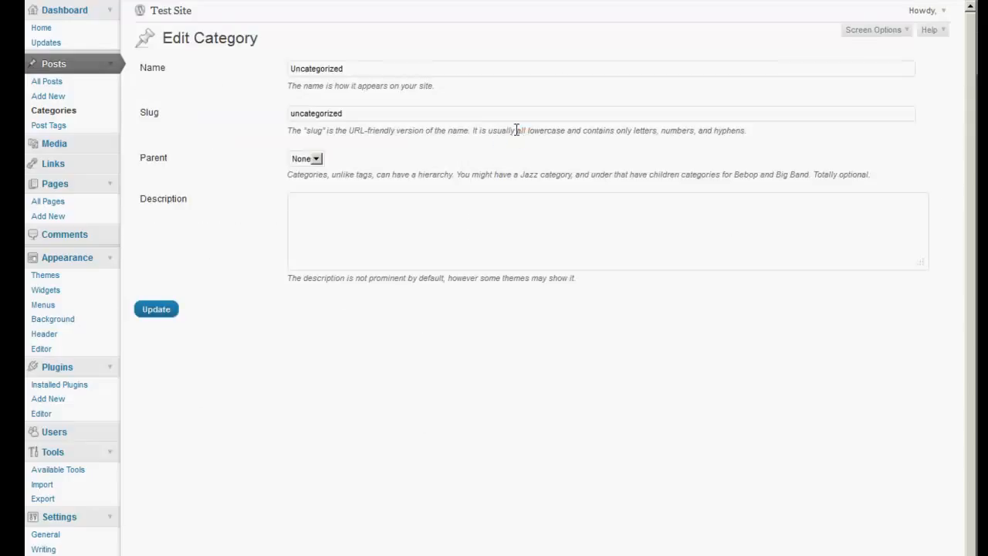
drag(365, 70, 235, 69)
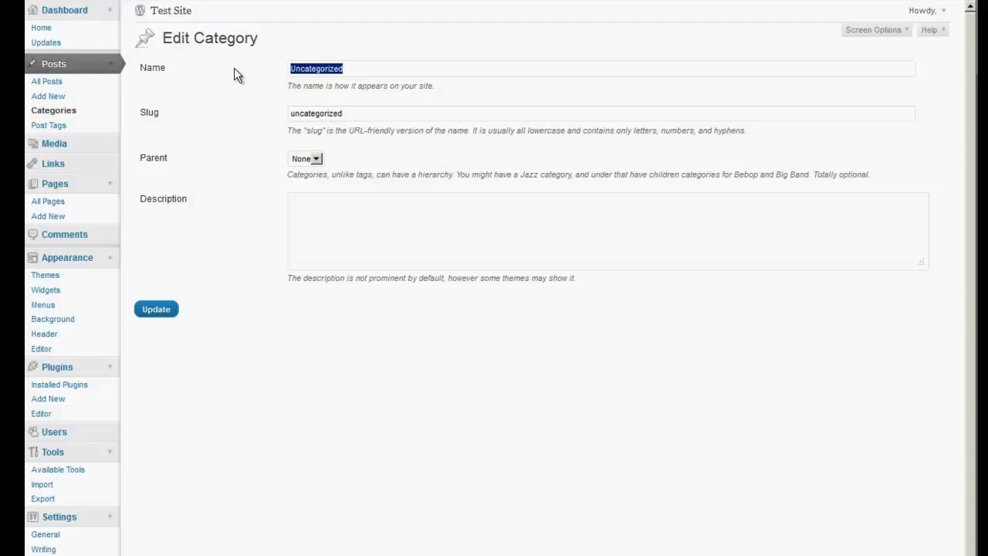
text(Intern)
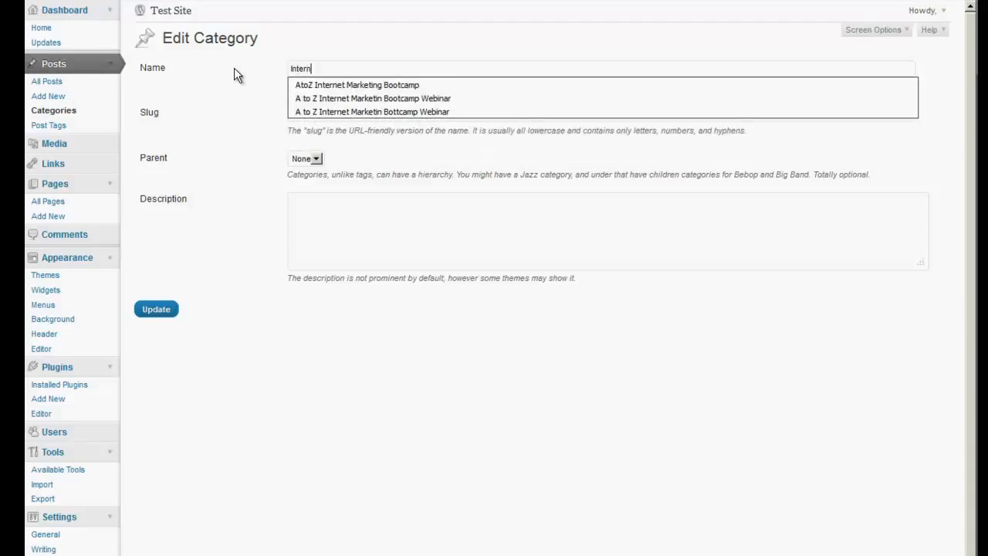
text(et Marketing)
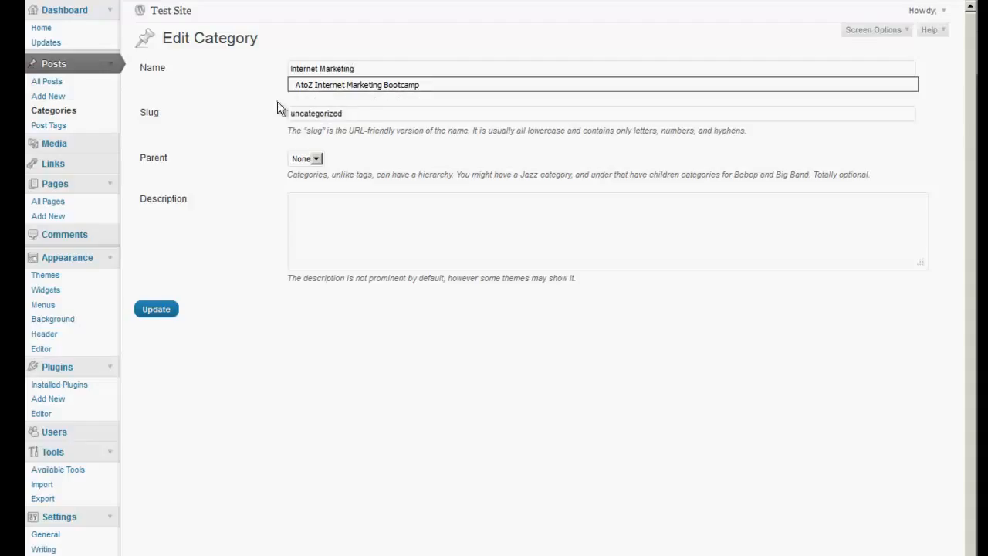
Copy the category name "Internet Marketing" into the slug and update the category
drag(359, 68, 273, 66)
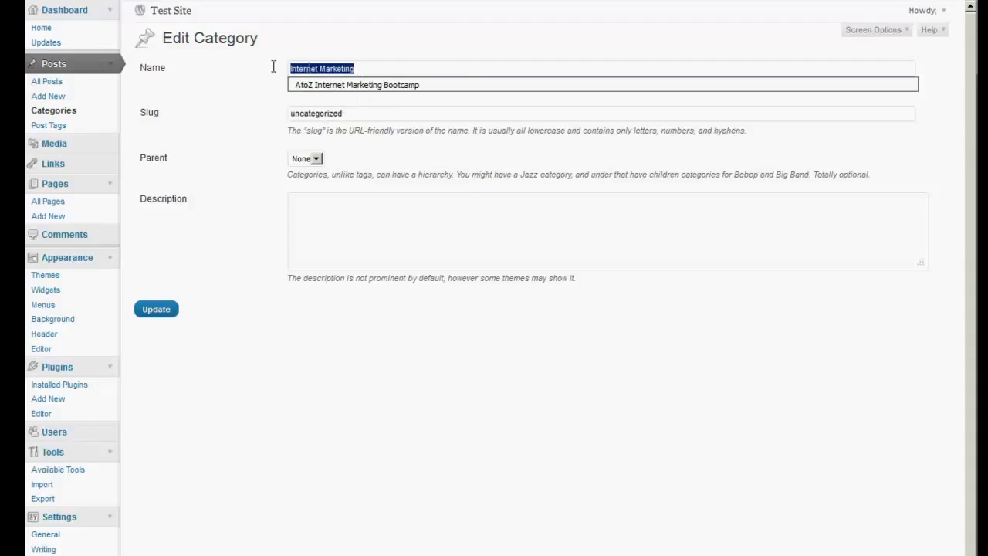
right_click(313, 68)
click(337, 103)
drag(344, 113, 254, 113)
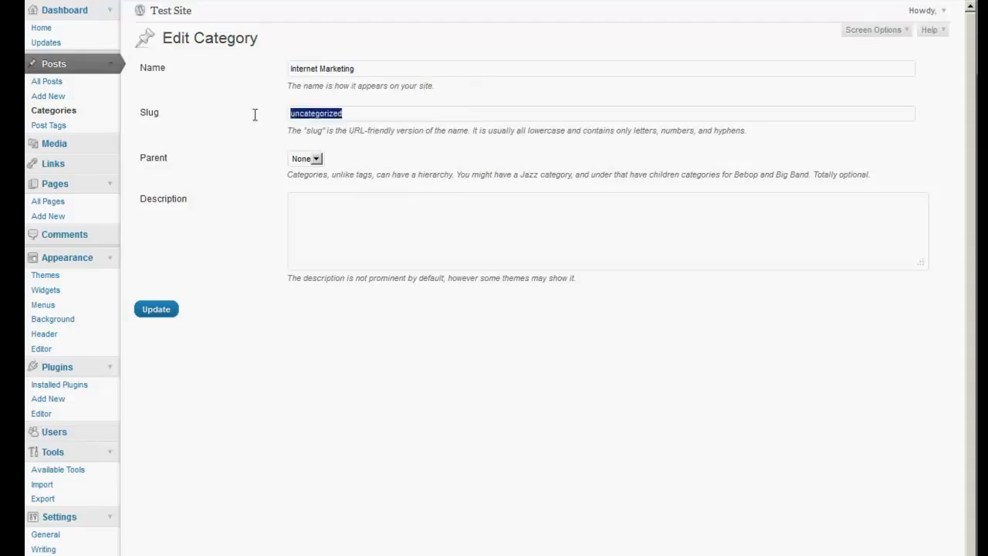
right_click(300, 114)
click(326, 167)
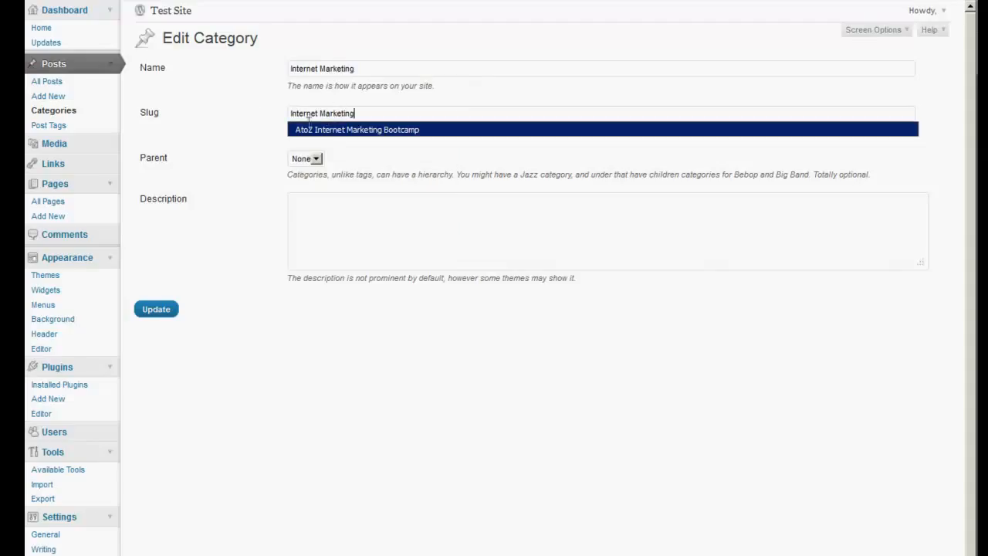
click(158, 309)
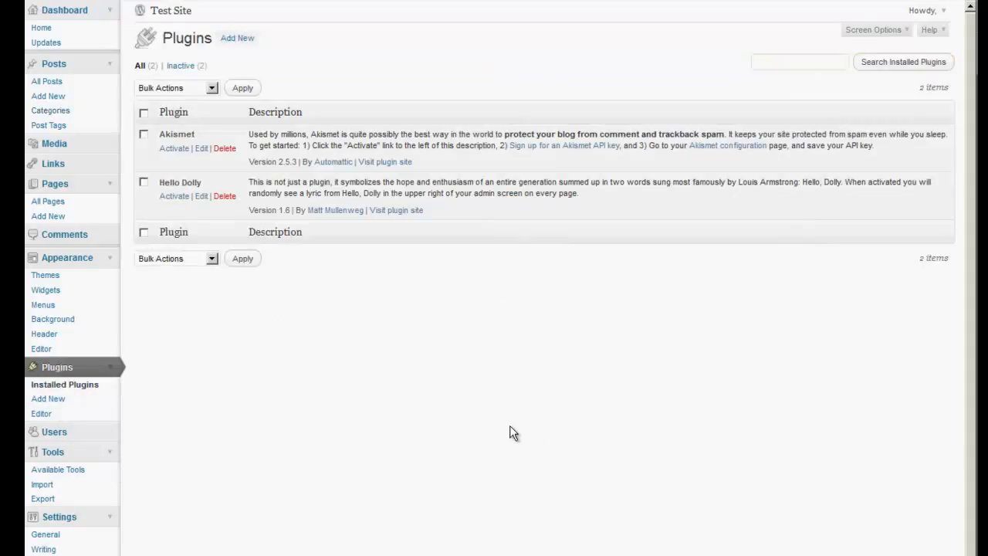
Upload and install the plugin file fastseo.zip, and activate the Fast SEO plugin
click(234, 43)
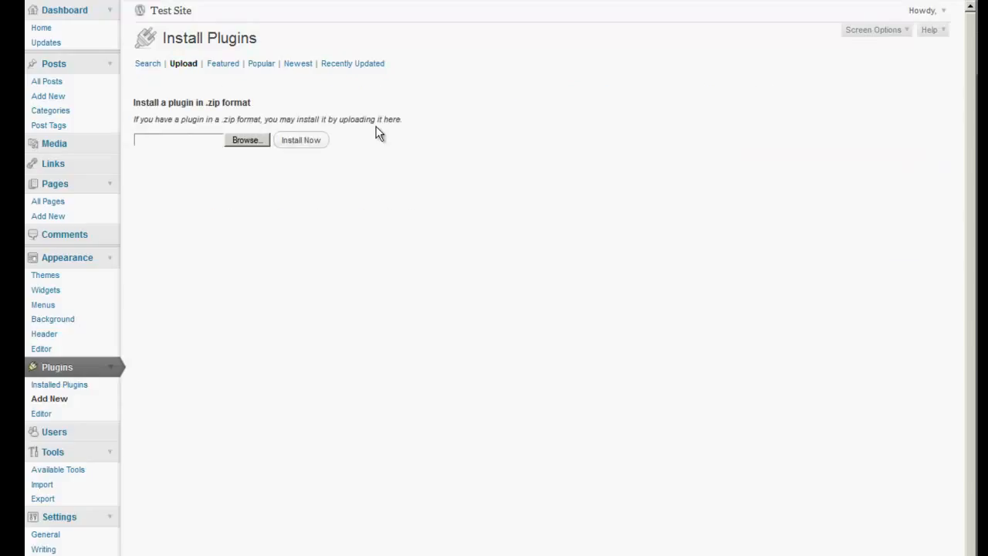
click(244, 140)
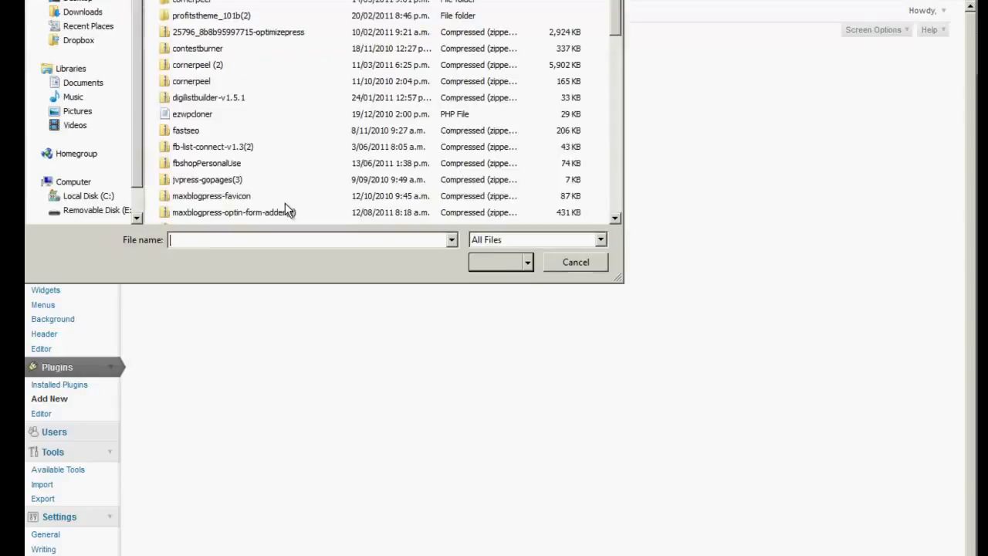
click(215, 165)
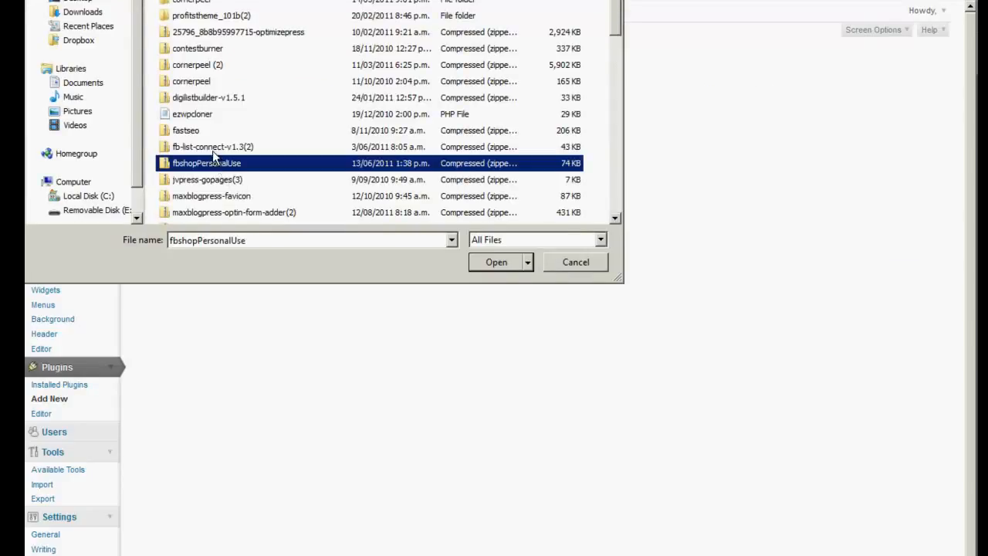
double_click(189, 132)
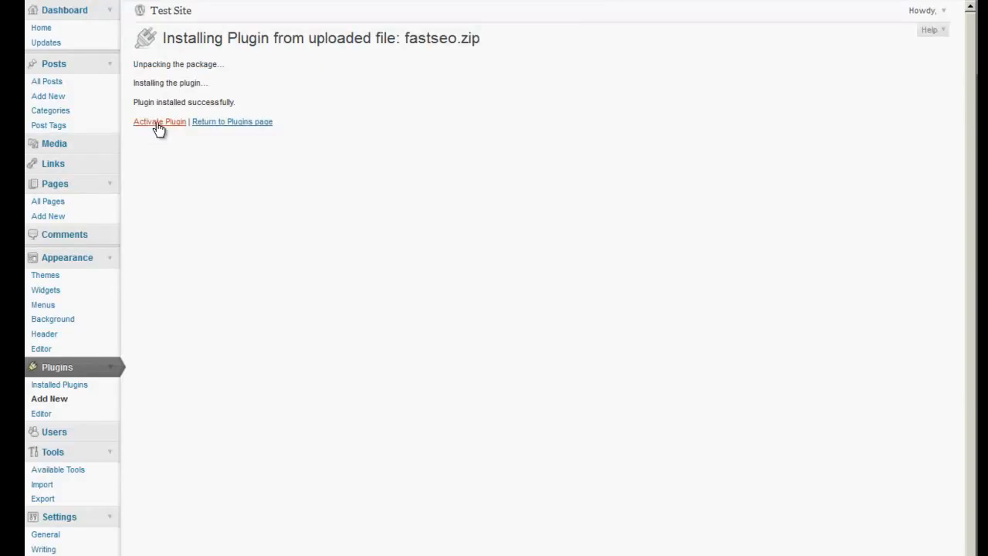
click(156, 124)
click(161, 123)
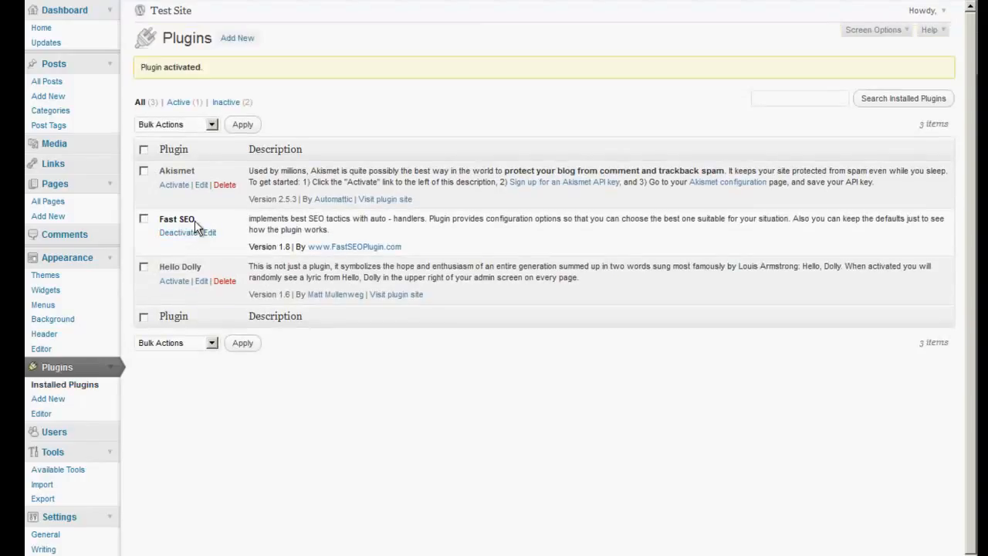
From the Fast SEO suggestions, install the All in One SEO Pack, Google XML Sitemaps, Add To Any and CommentLuv plugins
scroll(410, 373, down, 1)
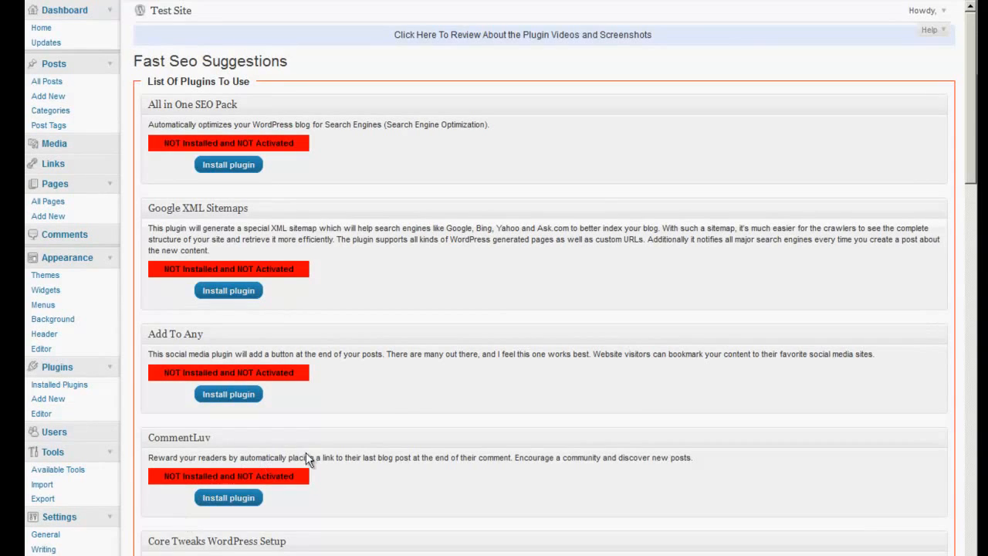
scroll(506, 375, down, 1)
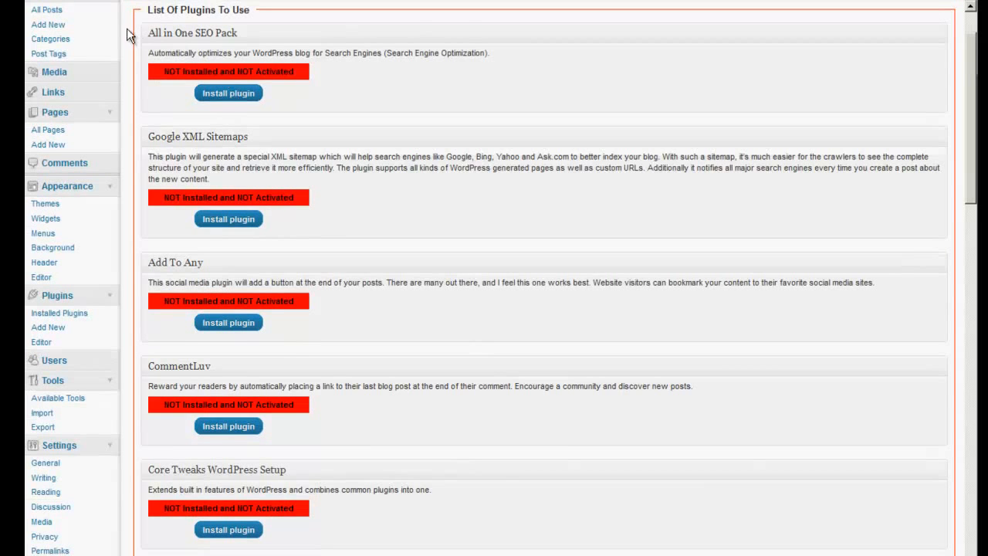
click(232, 94)
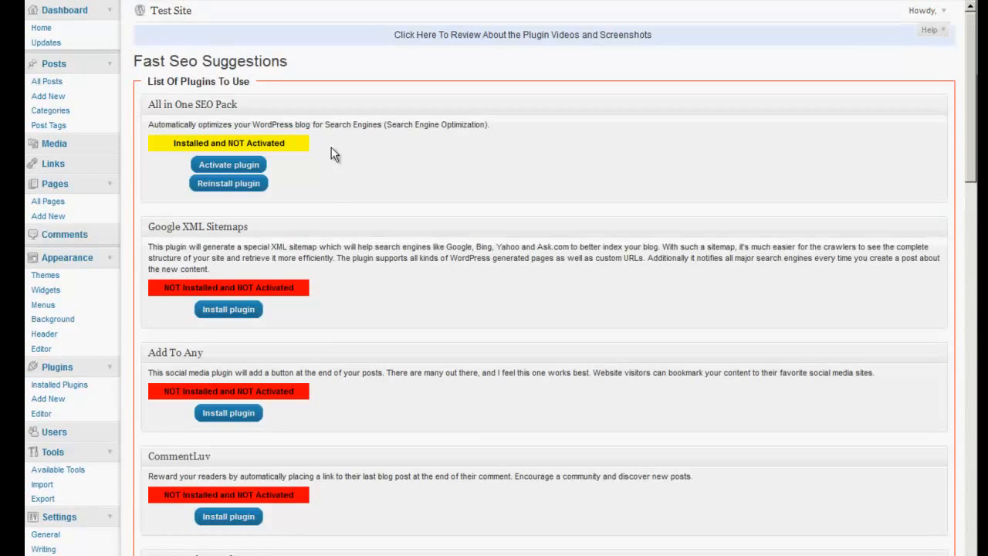
click(222, 310)
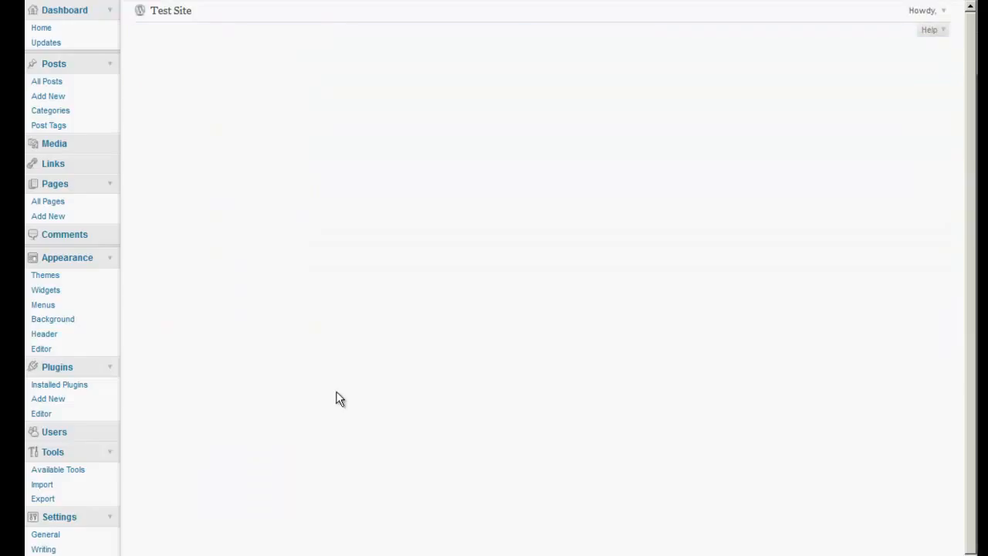
click(229, 552)
Try to install the suggested Exclude Pages plugin and install the FD Feedburner Plugin
scroll(378, 430, down, 4)
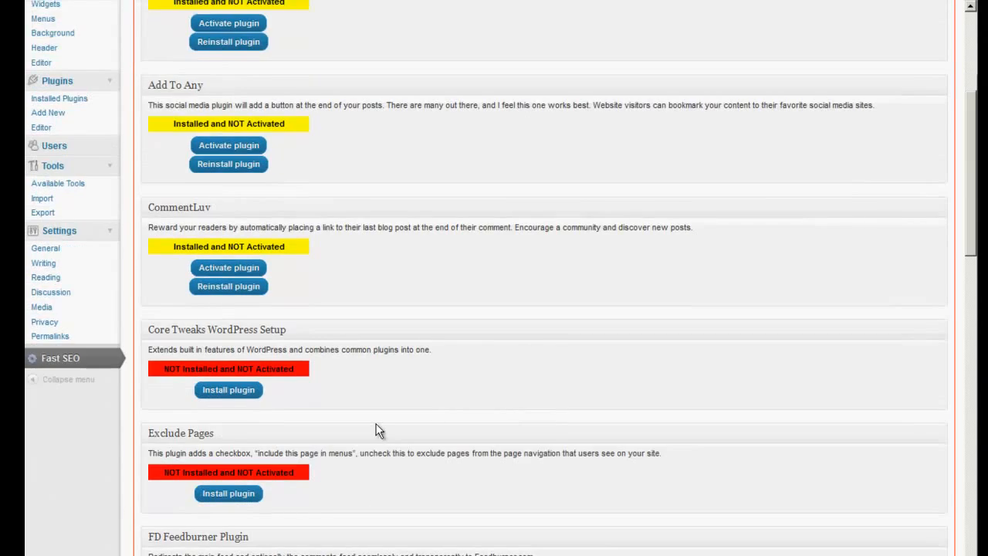
scroll(377, 430, down, 3)
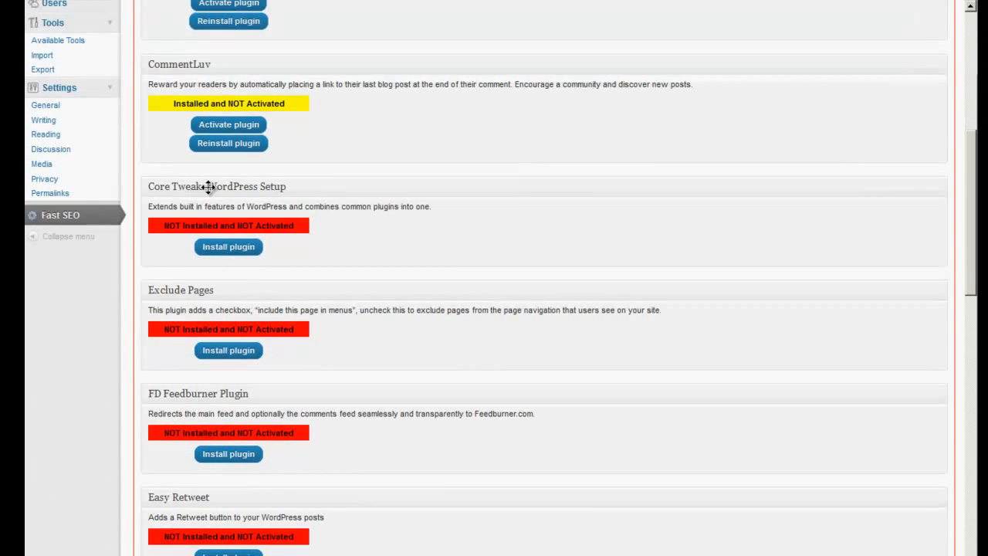
click(227, 350)
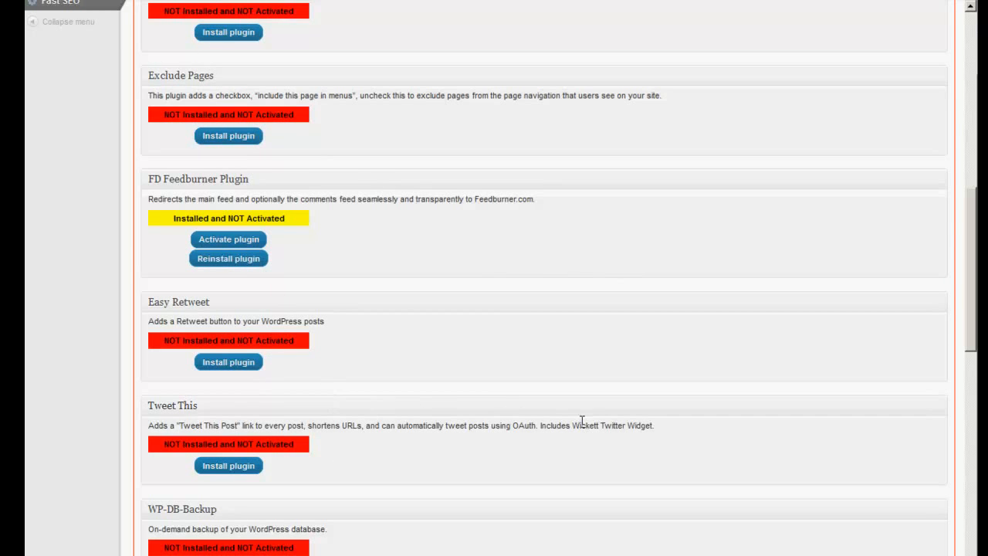
Install the WP-DB-Backup plugin from the Fast SEO suggestions
scroll(591, 420, down, 3)
scroll(594, 421, down, 2)
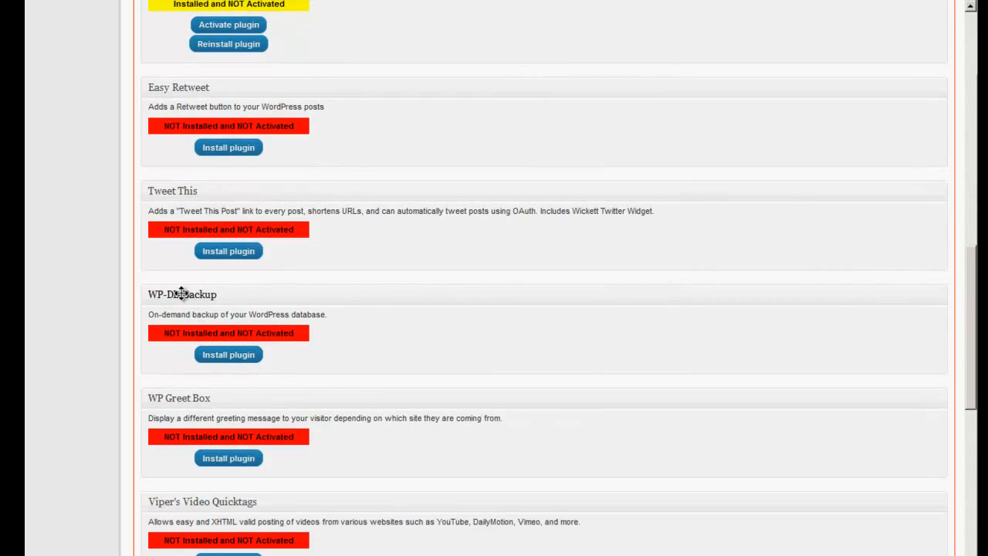
scroll(228, 166, up, 3)
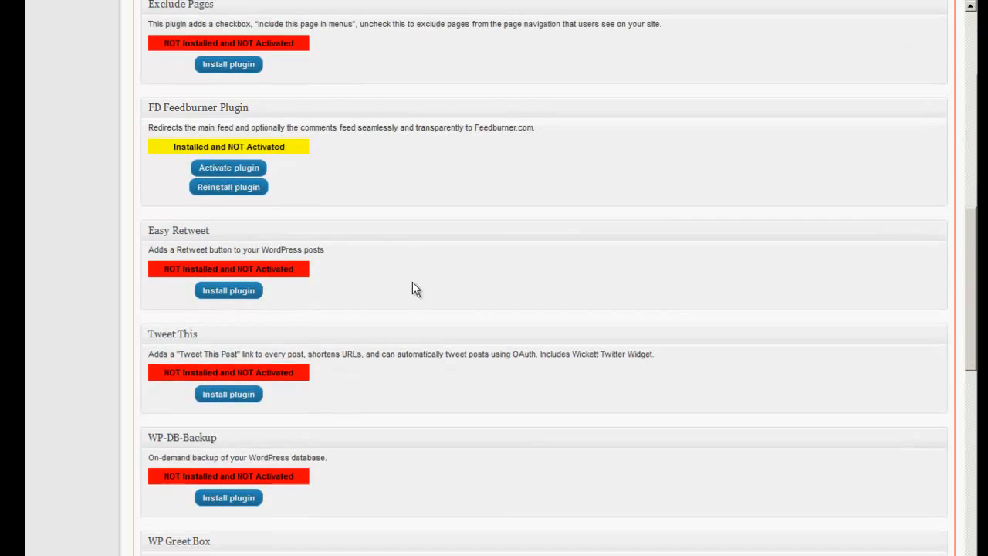
scroll(412, 283, down, 3)
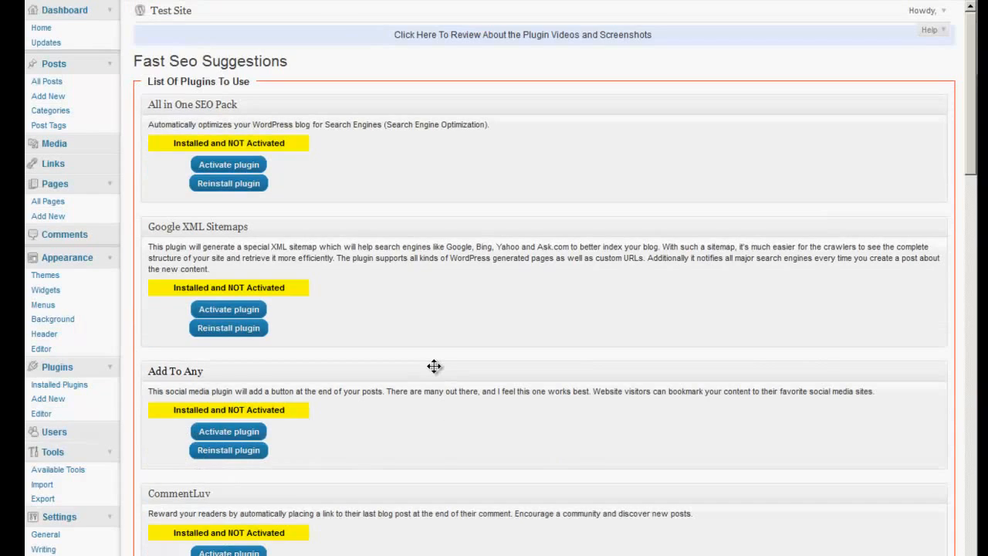
Try to install the WP Greet Box plugin and return to the Fast SEO suggestions
scroll(433, 365, down, 9)
scroll(464, 381, down, 8)
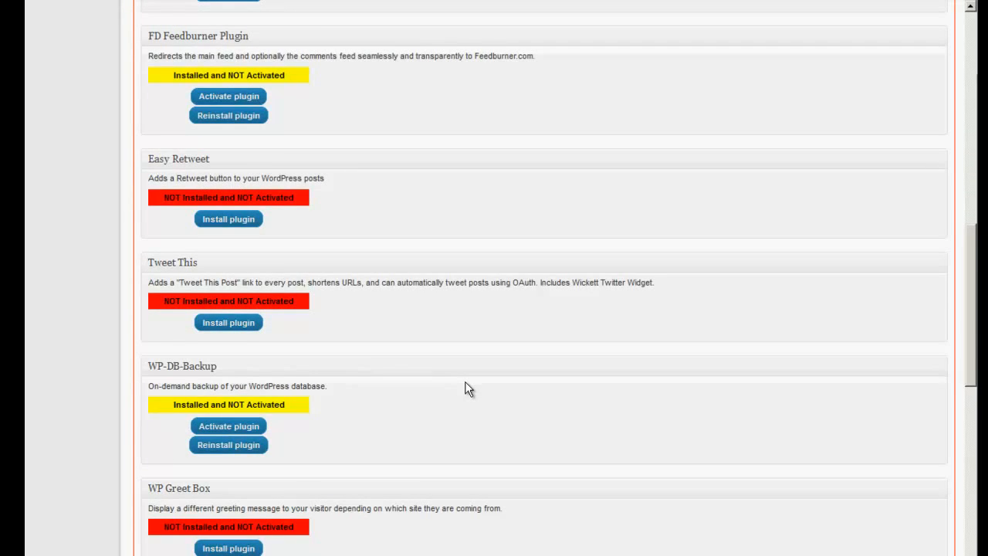
scroll(465, 388, down, 6)
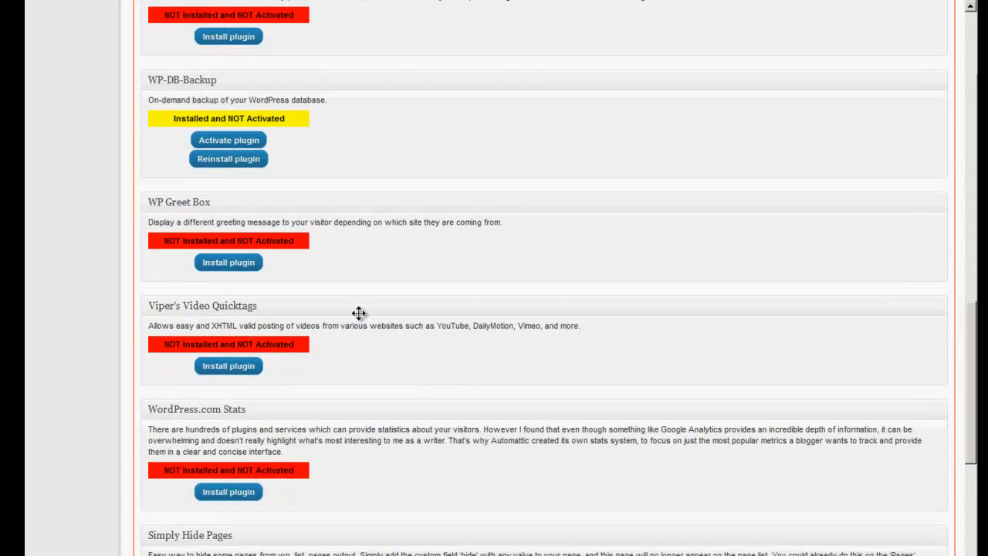
click(229, 263)
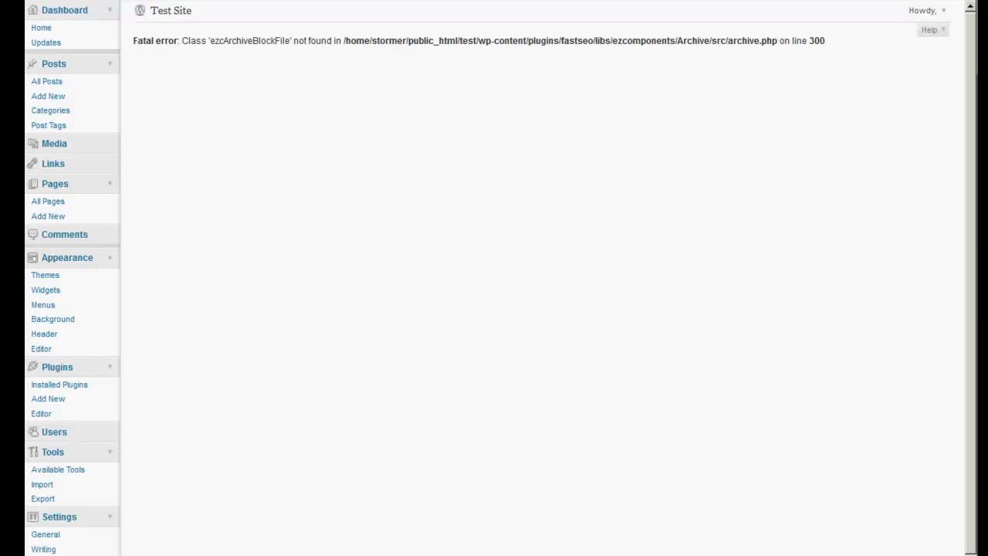
key(alt+Left)
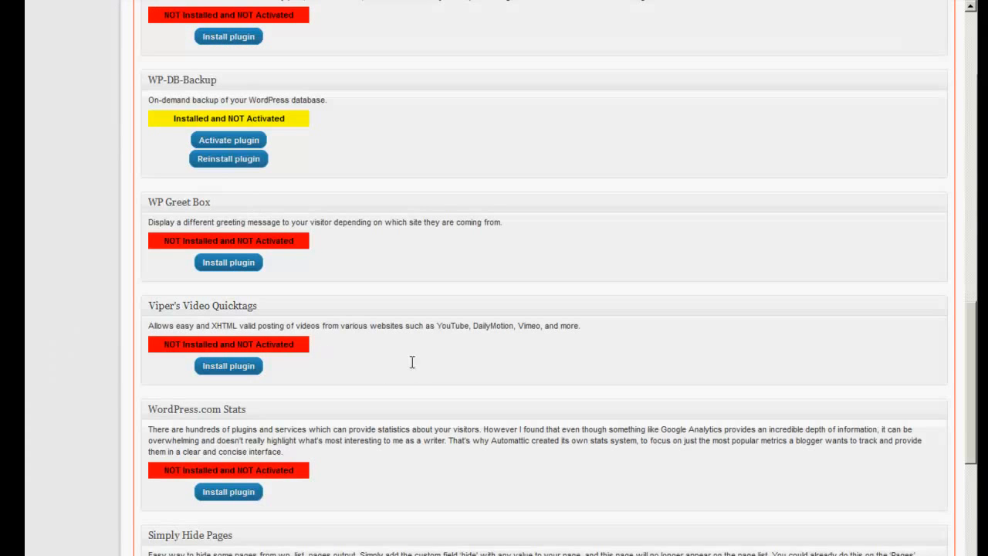
Install the Viper's Video Quicktags plugin from the Fast SEO suggestions
scroll(411, 362, down, 3)
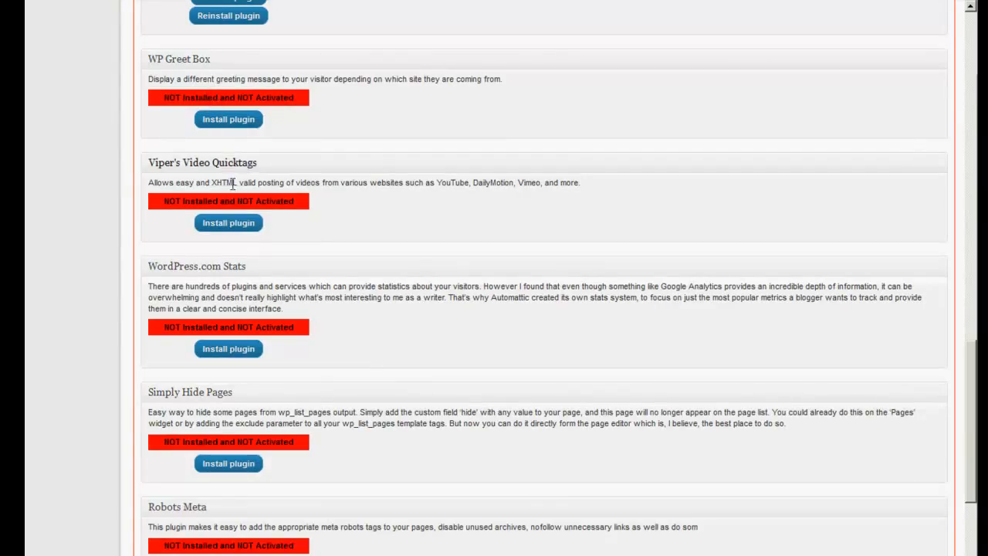
click(230, 225)
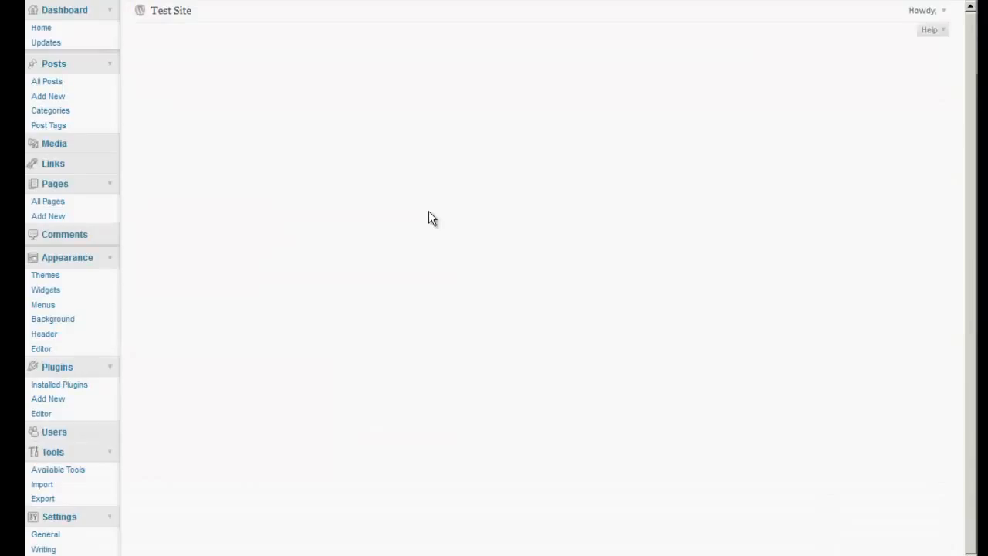
scroll(422, 332, down, 12)
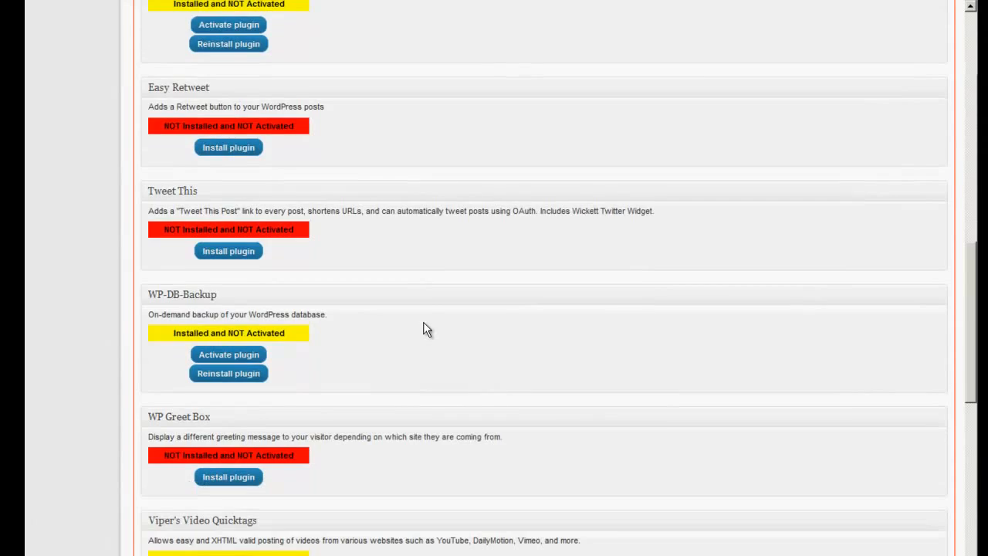
Install the WordPress.com Stats and Simply Hide Pages plugins from the Fast SEO suggestions
scroll(423, 330, down, 3)
scroll(425, 322, down, 3)
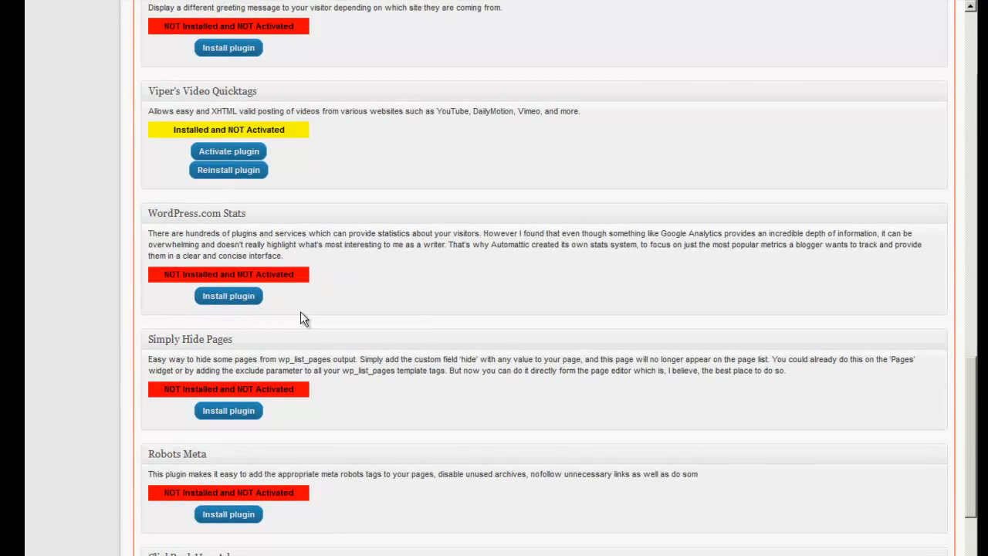
scroll(375, 326, down, 6)
scroll(375, 327, down, 14)
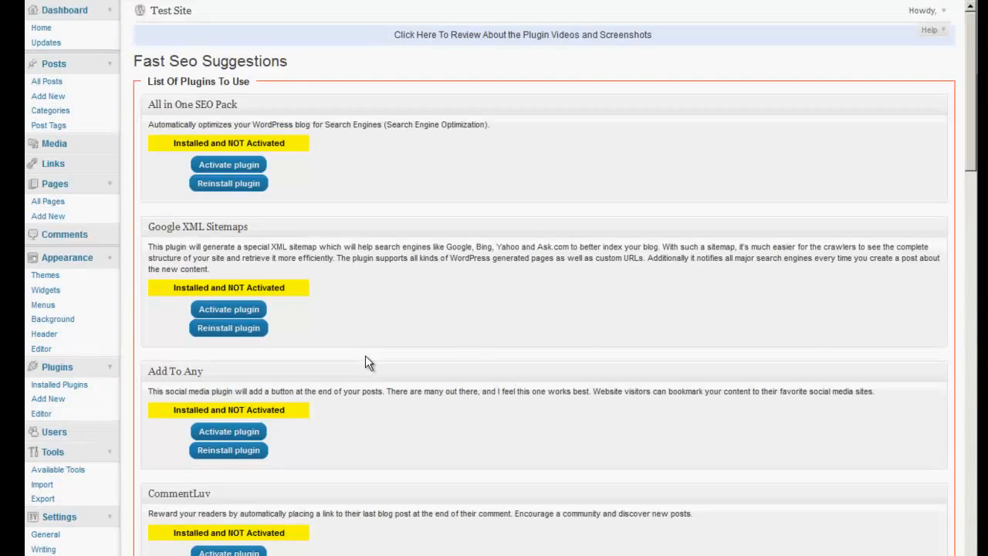
Install the Robots Meta plugin from the Fast SEO suggestions
scroll(366, 357, down, 13)
scroll(367, 363, down, 11)
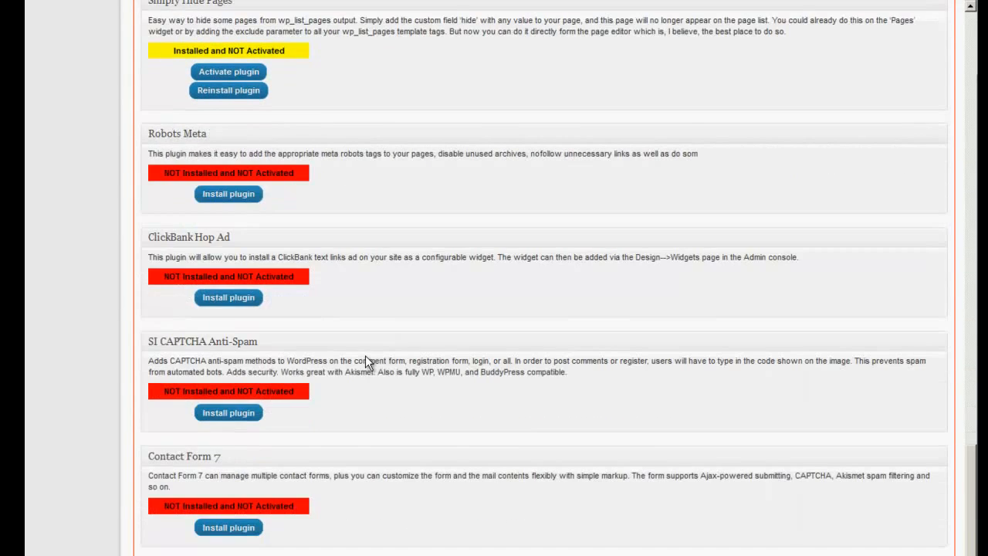
click(228, 196)
Install the ClickBank Hop Ad and SI CAPTCHA Anti-Spam plugins from the Fast SEO suggestions
scroll(449, 351, down, 12)
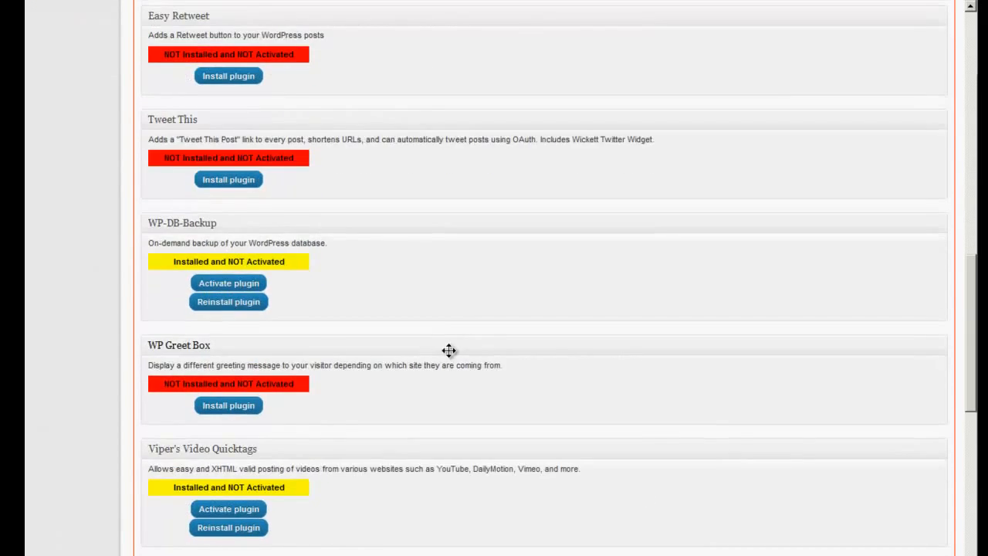
scroll(449, 350, down, 4)
scroll(448, 348, down, 4)
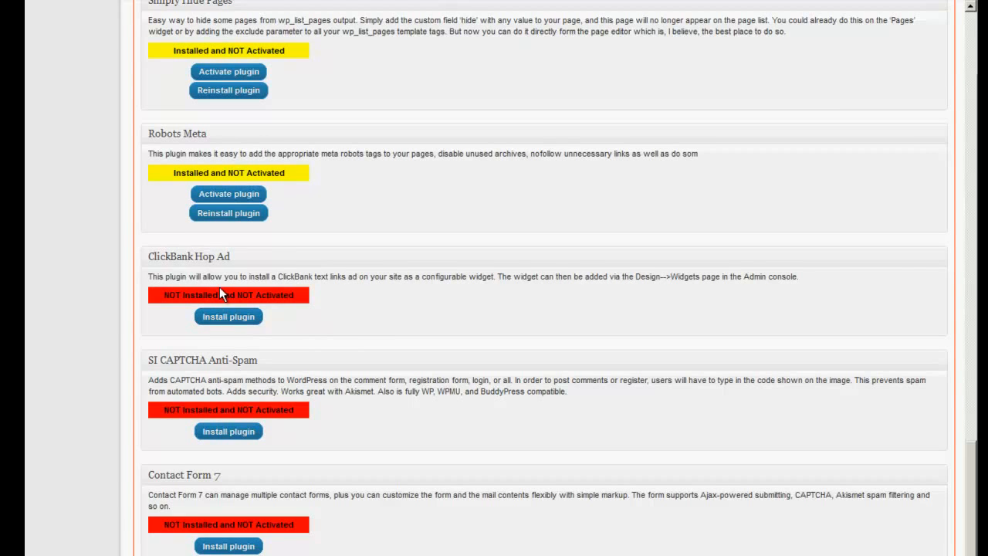
scroll(219, 286, up, 18)
scroll(304, 320, down, 10)
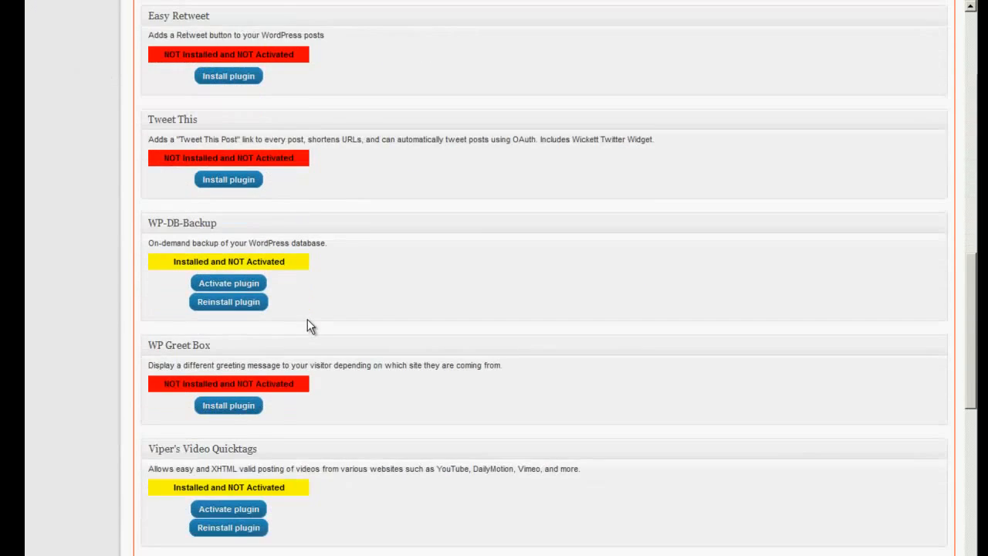
scroll(308, 319, down, 10)
click(219, 409)
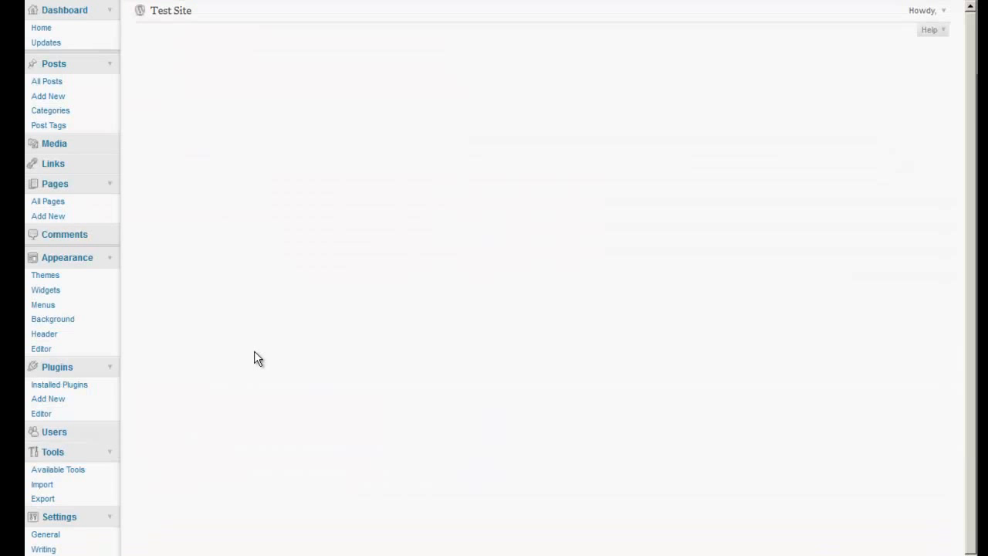
Install the Contact Form 7 plugin from the Fast SEO suggestions
scroll(254, 350, down, 10)
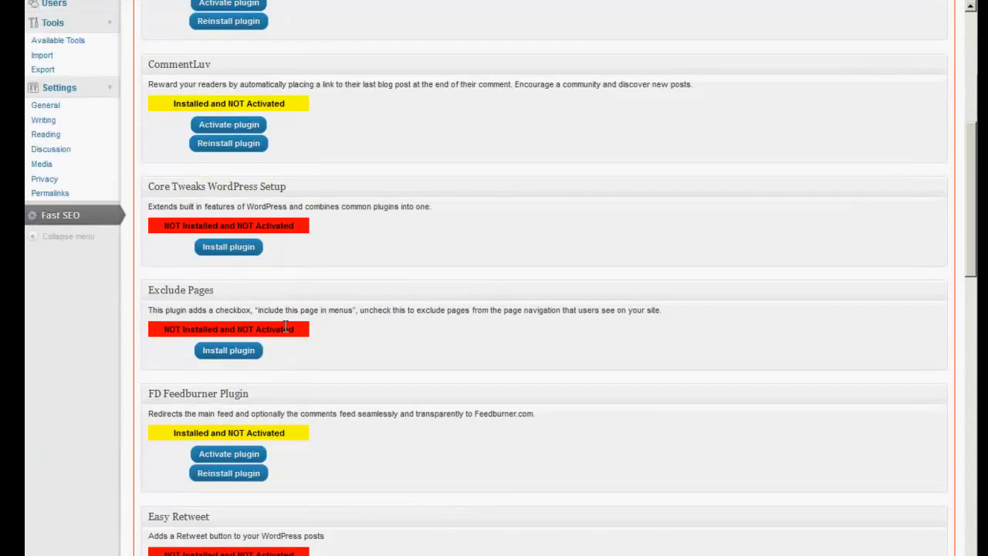
scroll(283, 340, down, 15)
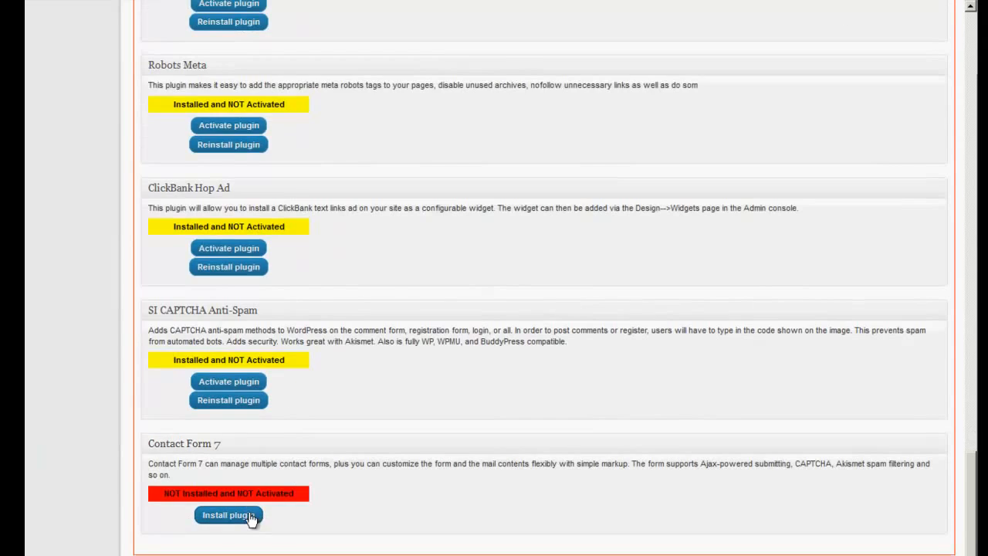
click(236, 513)
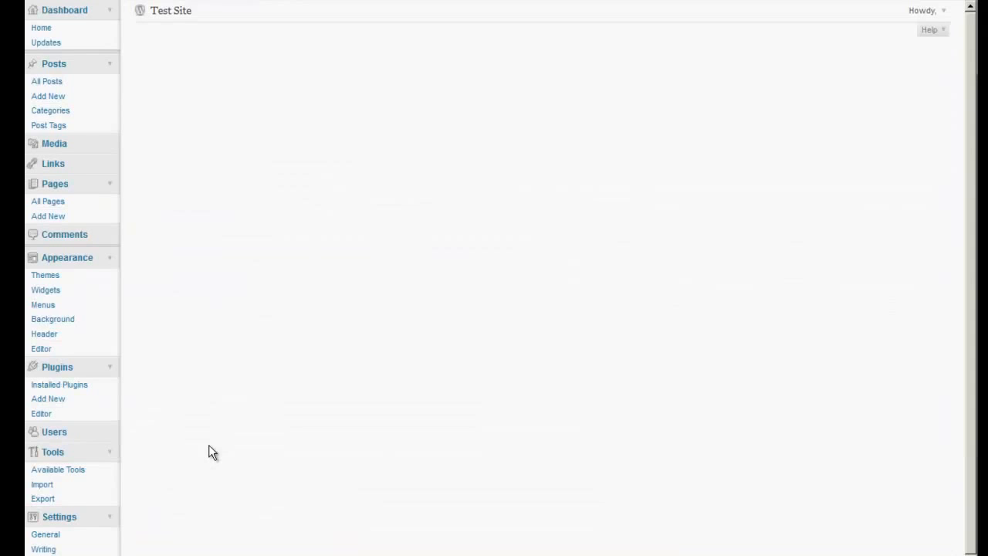
Check the install status of the suggested plugins and open the list of installed plugins
scroll(319, 385, down, 20)
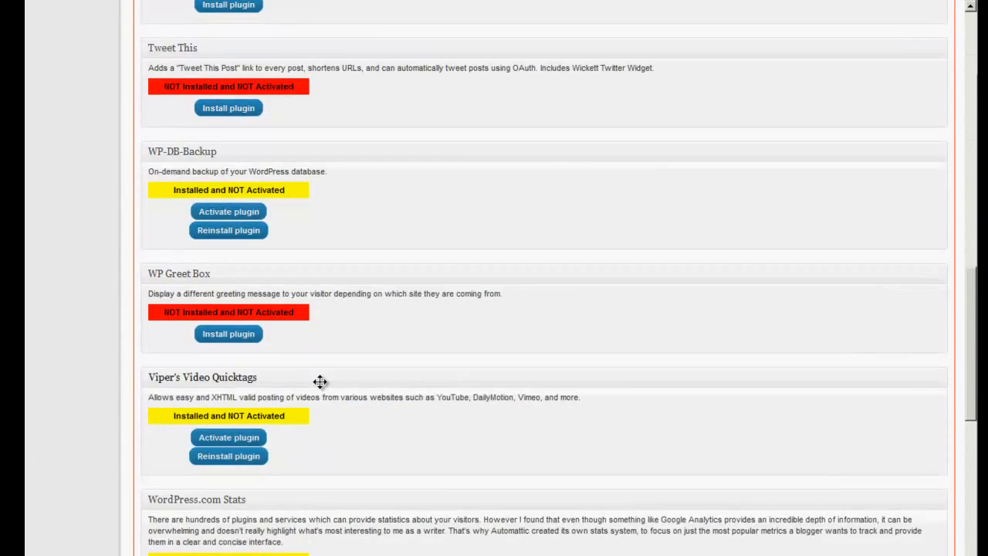
scroll(320, 381, down, 3)
scroll(319, 381, up, 15)
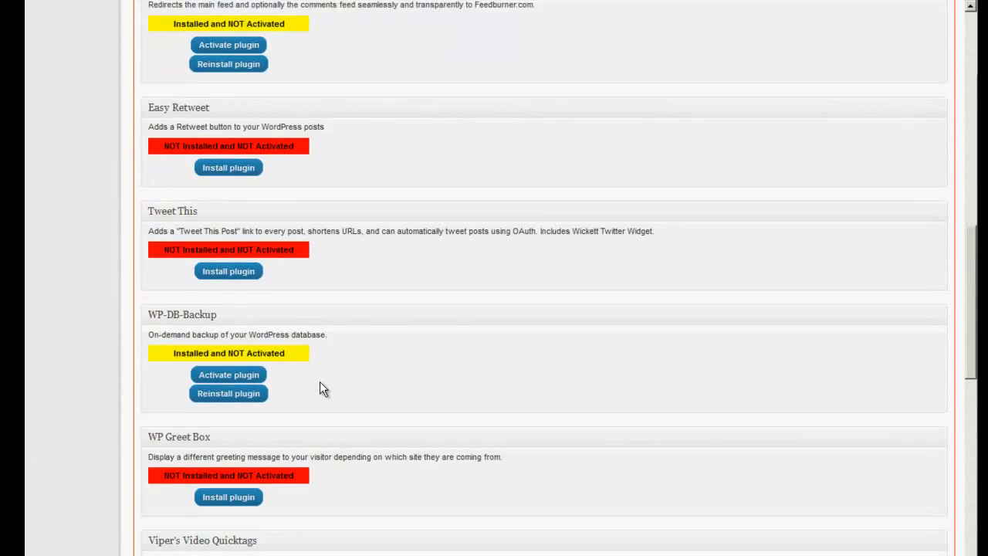
scroll(319, 381, up, 5)
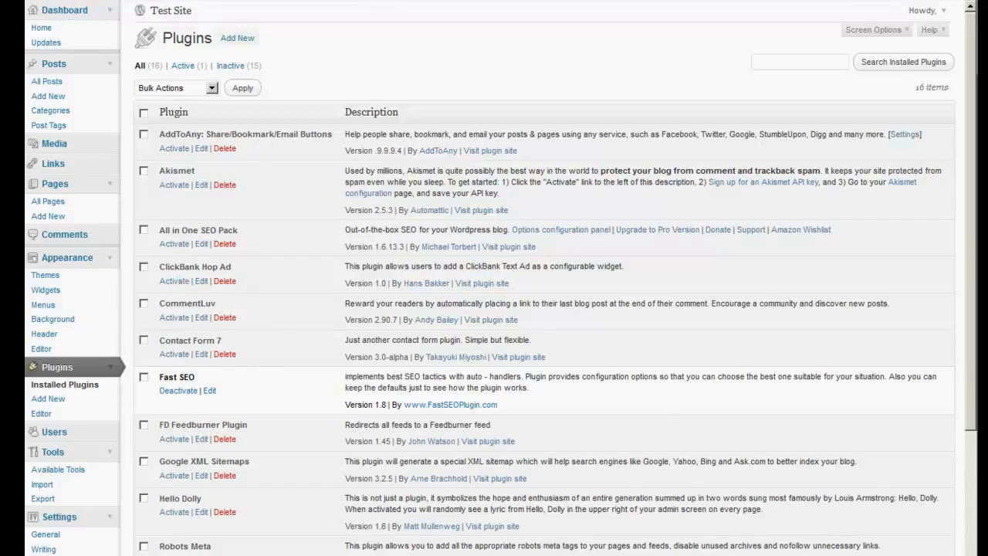
Refresh the public Test Site home page, return to the installed plugins and activate AddToAny
key(ctrl+Tab)
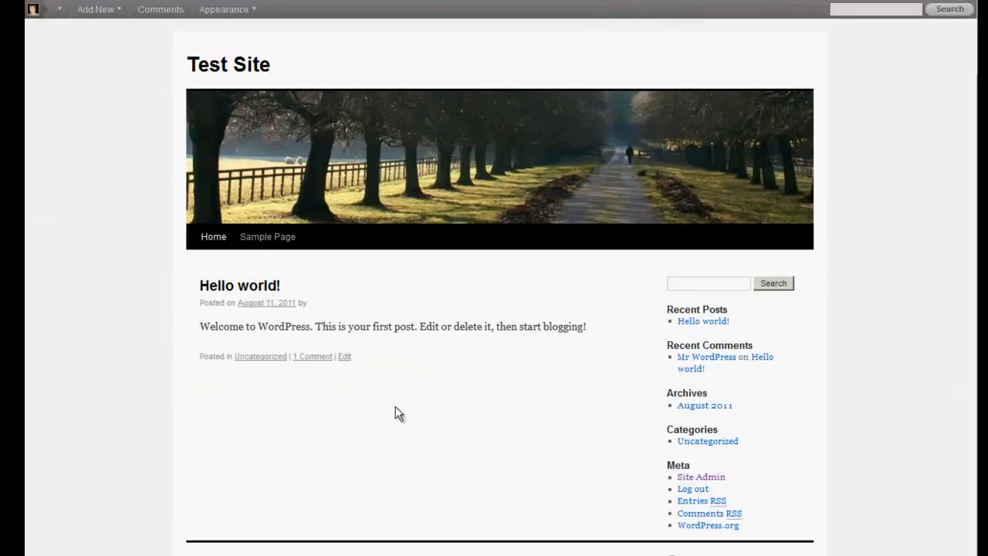
key(F5)
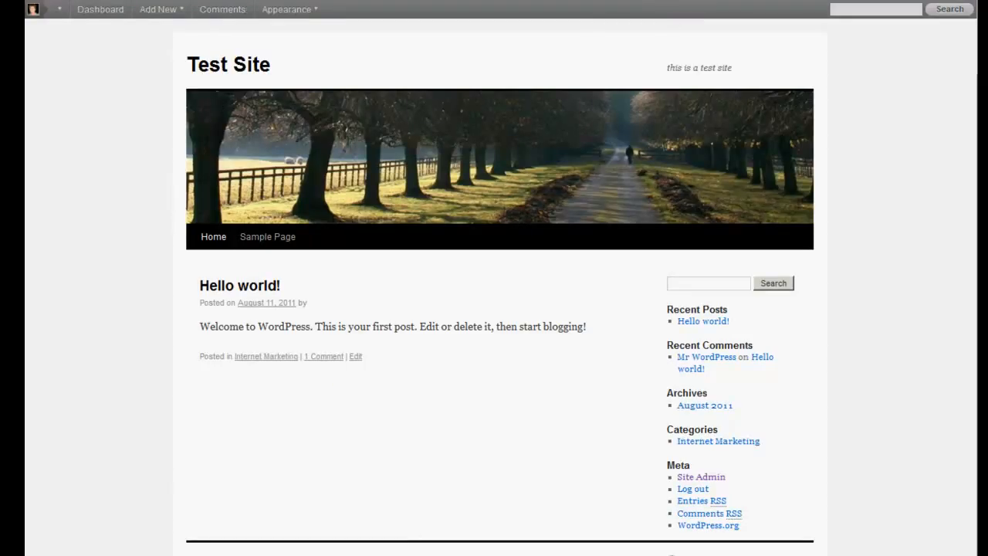
key(ctrl+Tab)
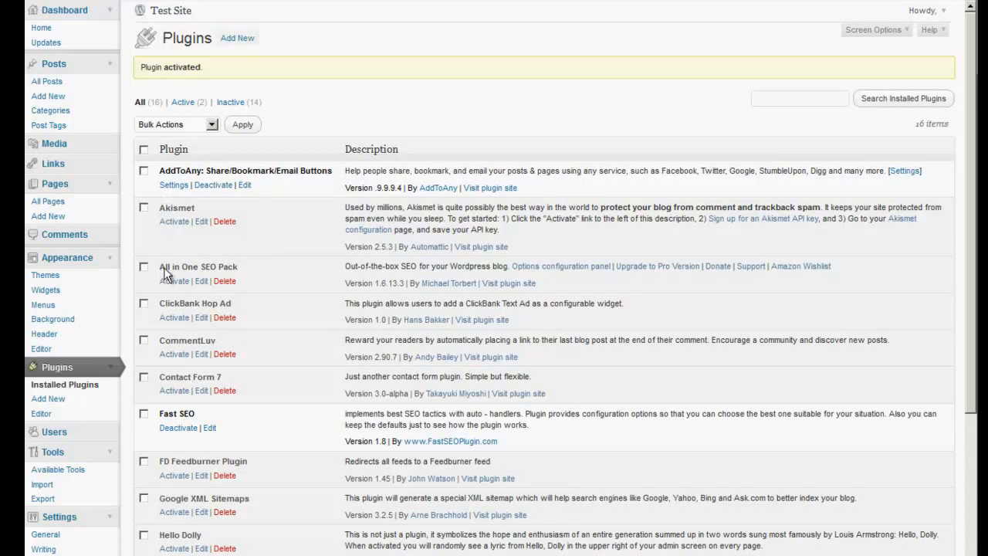
click(146, 149)
click(212, 125)
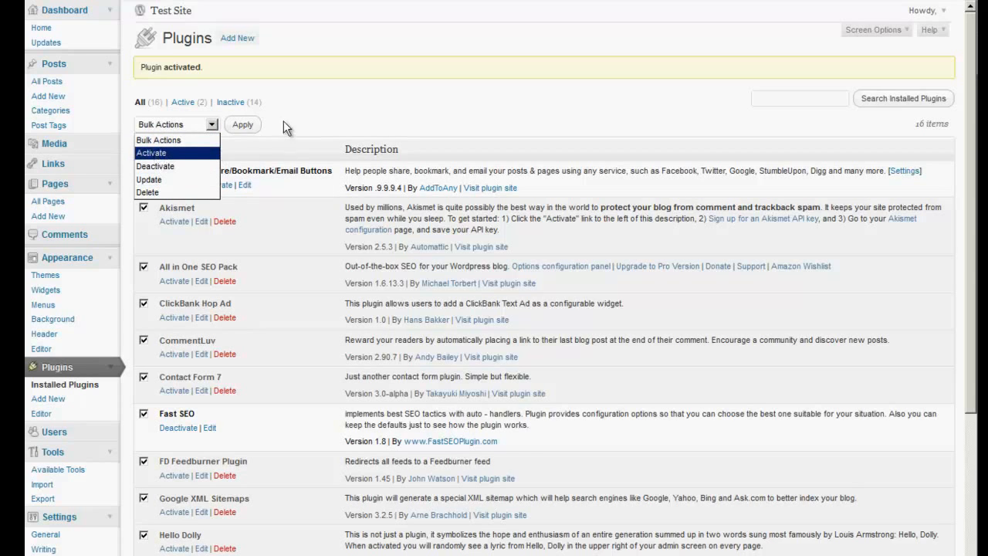
click(301, 105)
click(144, 149)
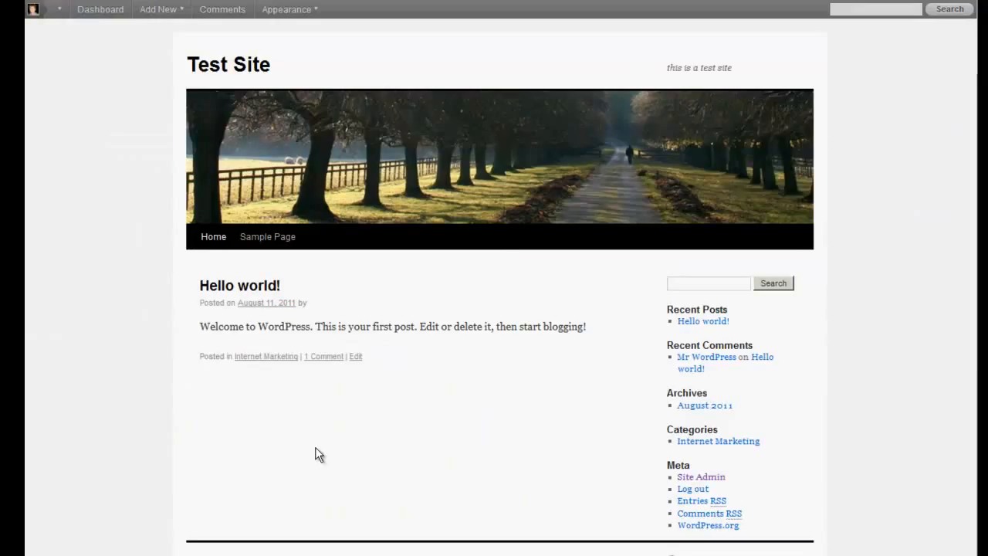
Check the public home page and activate the Akismet and All in One SEO Pack plugins
mouse_move(234, 364)
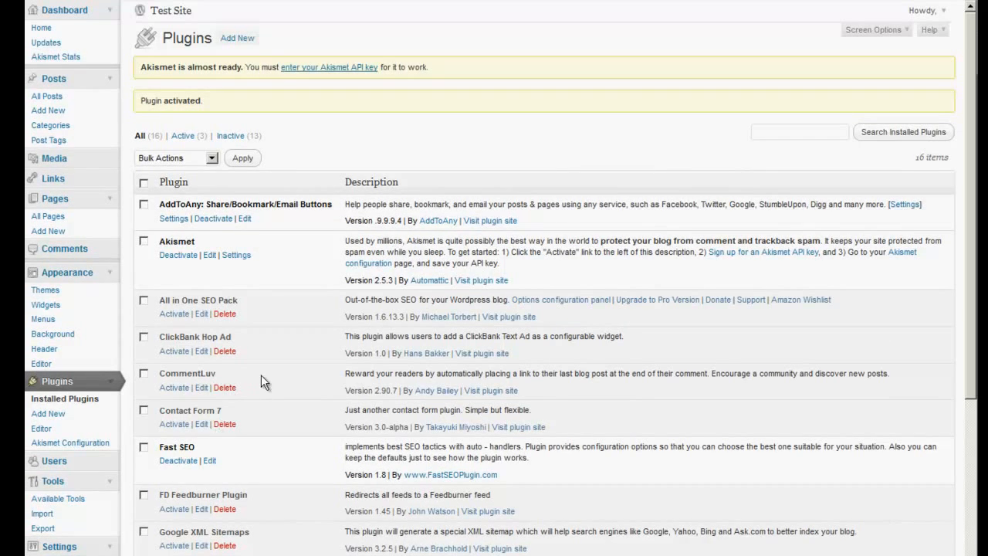
scroll(261, 370, down, 1)
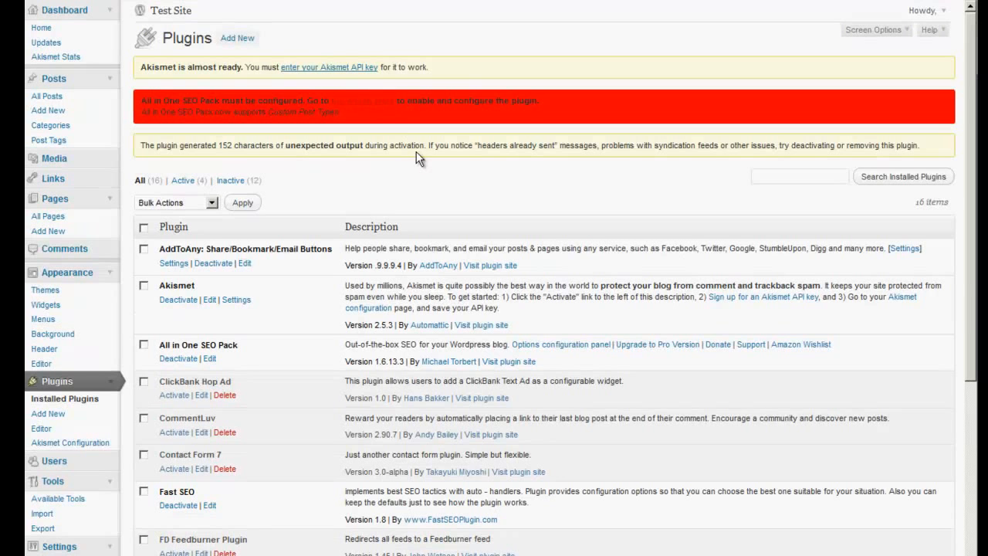
In the All in One SEO options, set the plugin status to Enabled and the home title to "Internet Marketing Step by Step"
scroll(593, 320, down, 8)
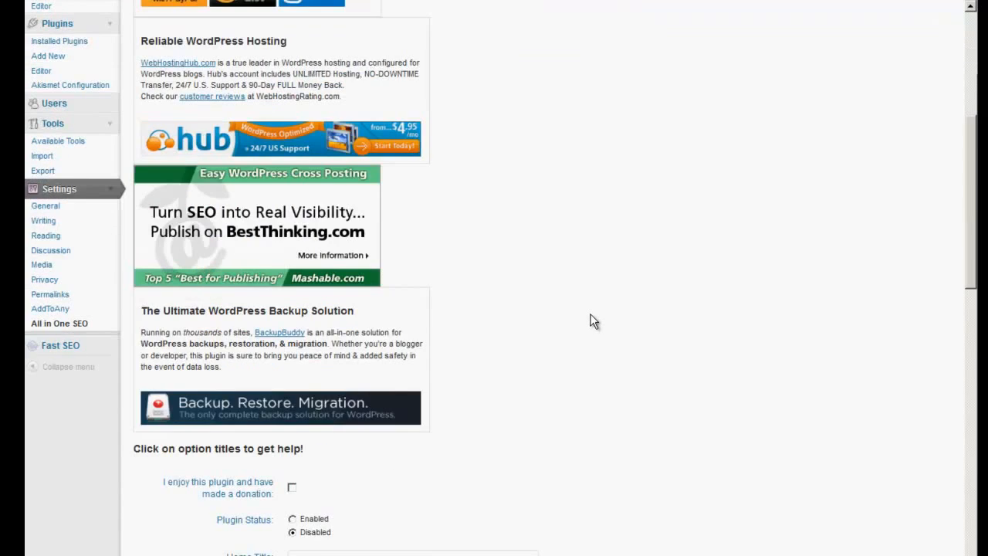
scroll(593, 320, down, 1)
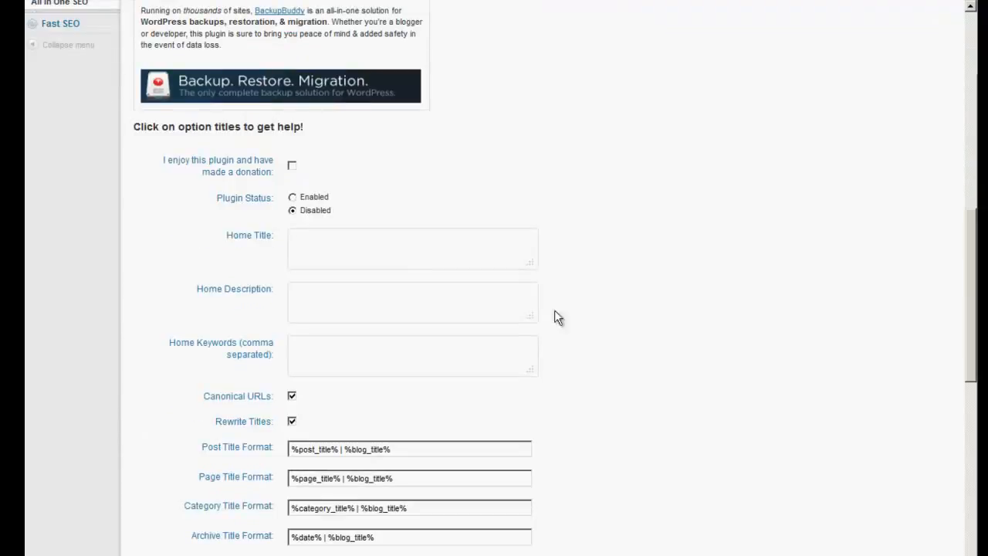
click(291, 197)
text(Internet Marketing Step by Step)
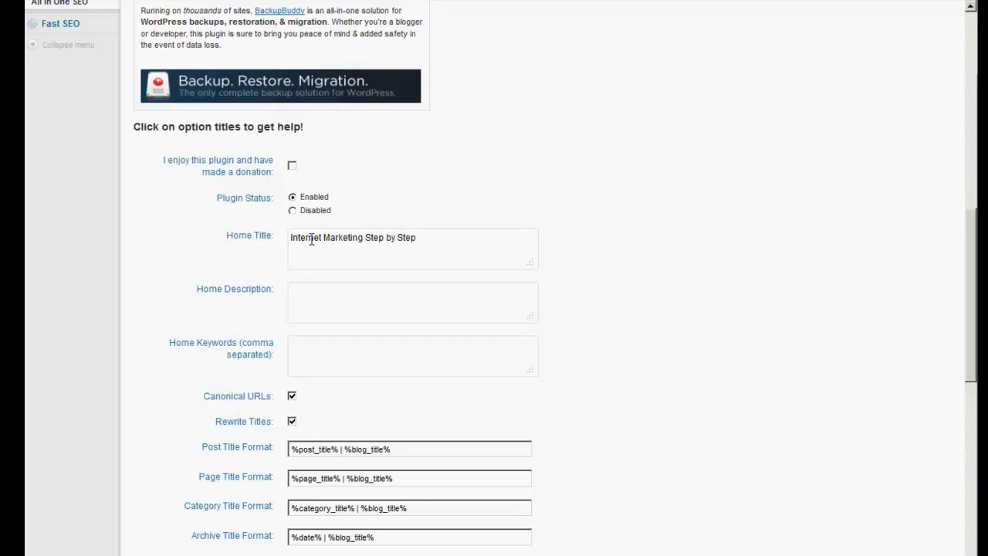
Enter the home description "Learn Internet Marketing step by Step with" followed by the site owner's full name
click(332, 289)
text(Learn)
text(ternet Market)
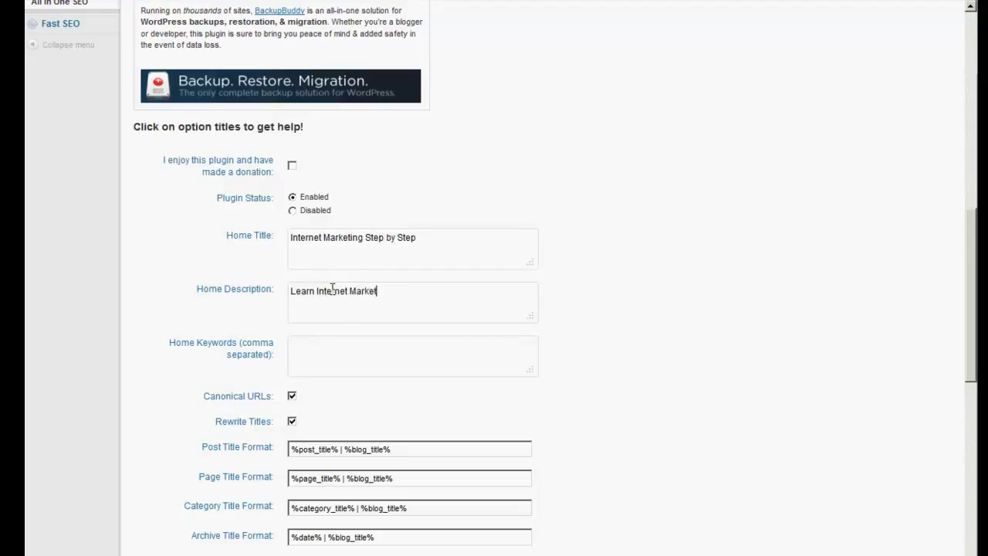
text(ing step by )
text(Dte)
key(BackSpace)
key(BackSpace)
key(BackSpace)
text(Step with )
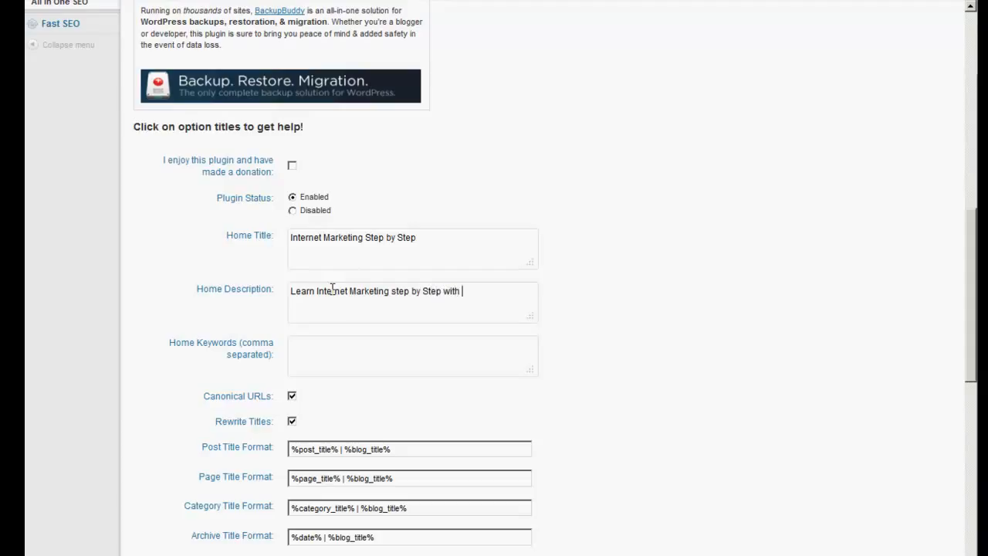
Copy the home title into the home keywords and add the site owner's full name after a comma
drag(420, 241, 287, 240)
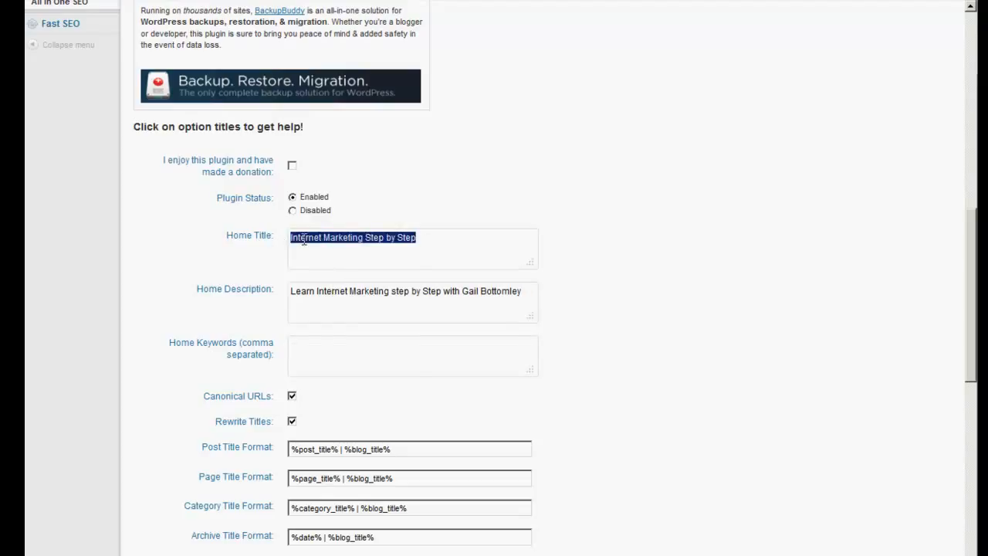
right_click(305, 244)
click(329, 281)
click(314, 339)
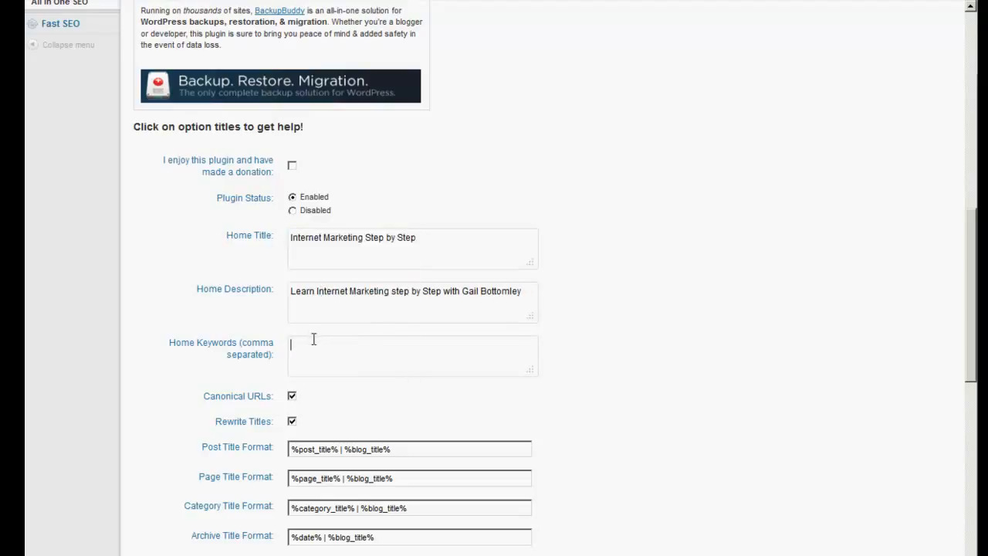
right_click(313, 340)
click(363, 378)
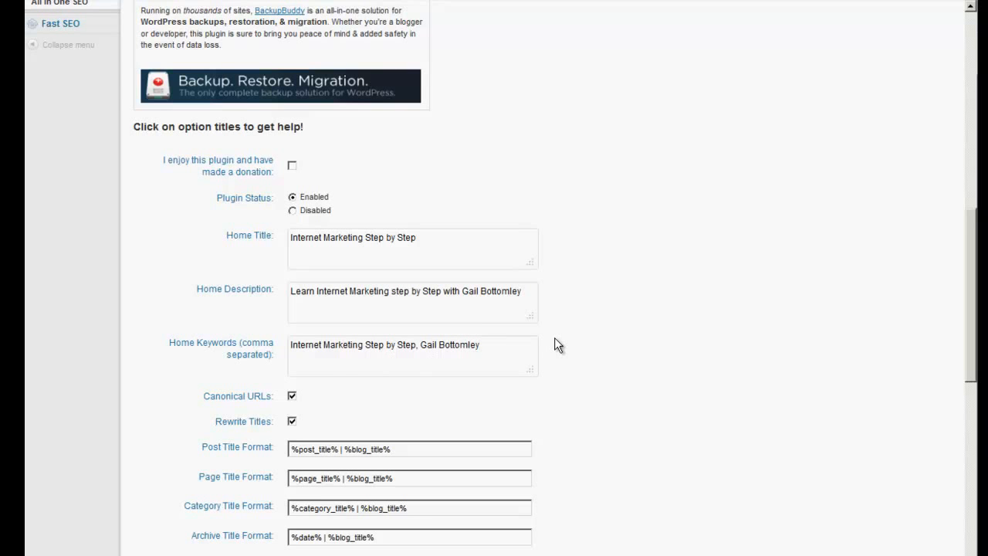
Save the All in One SEO options and return to the list of installed plugins
scroll(553, 342, down, 10)
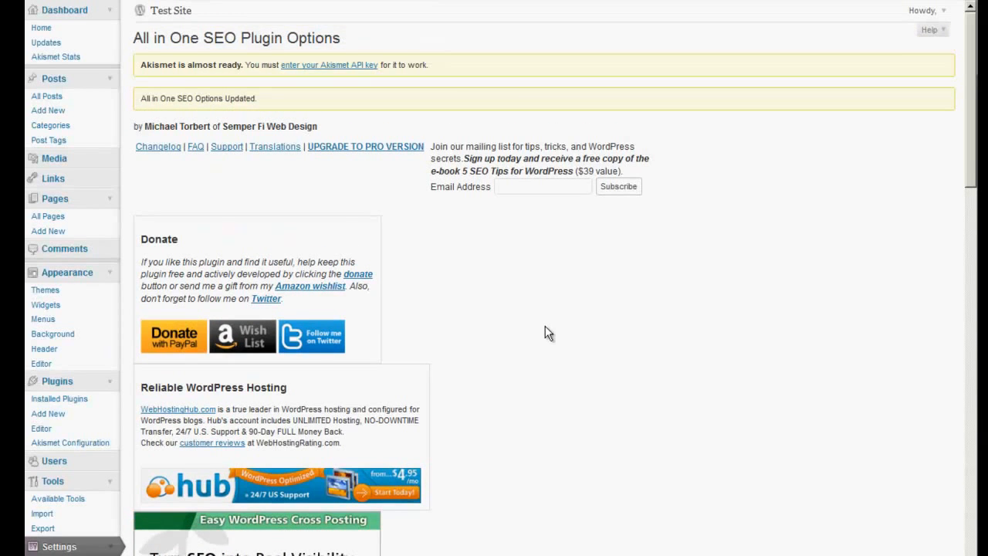
scroll(545, 327, down, 3)
scroll(514, 372, up, 3)
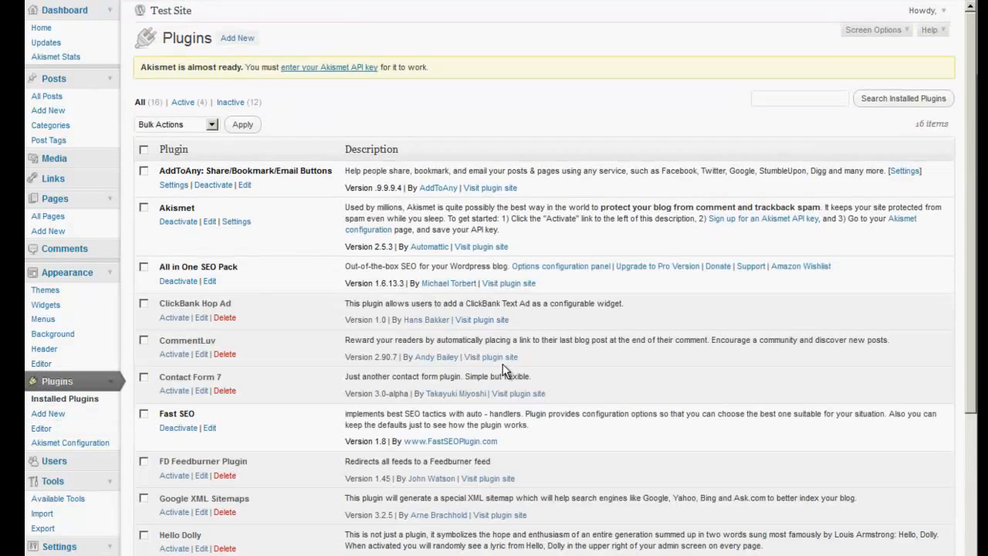
Look through the installed plugins and check the public Test Site home page
scroll(298, 373, down, 2)
scroll(298, 378, down, 2)
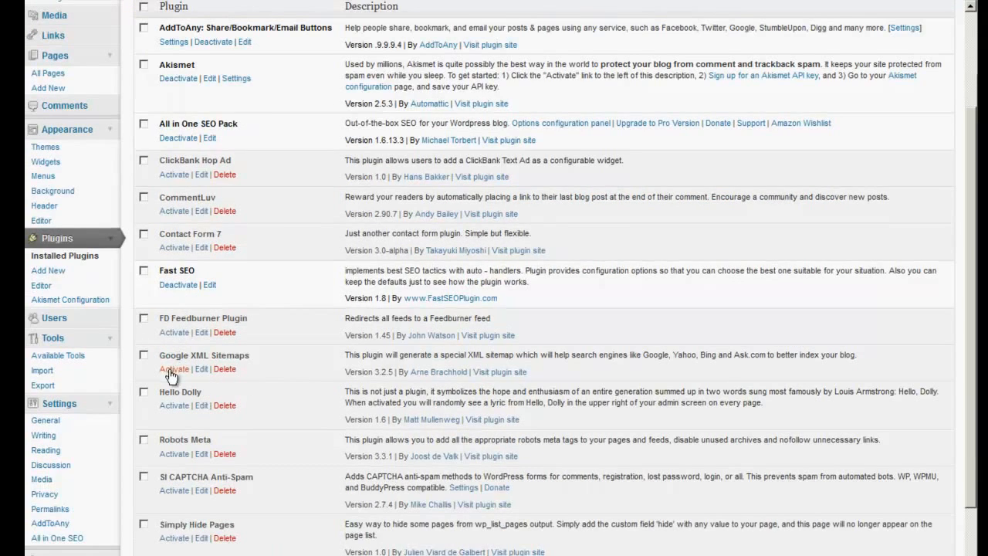
scroll(264, 423, down, 4)
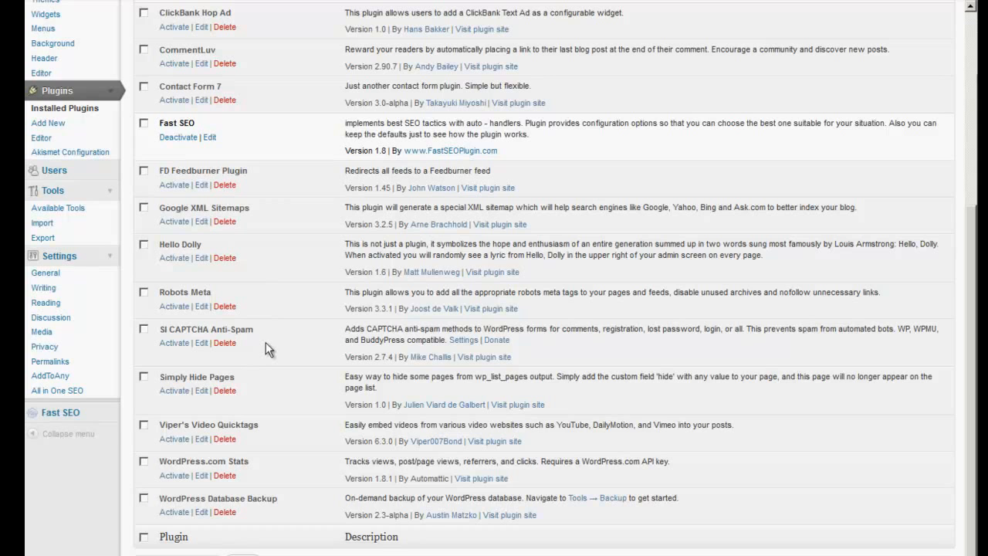
scroll(261, 385, up, 5)
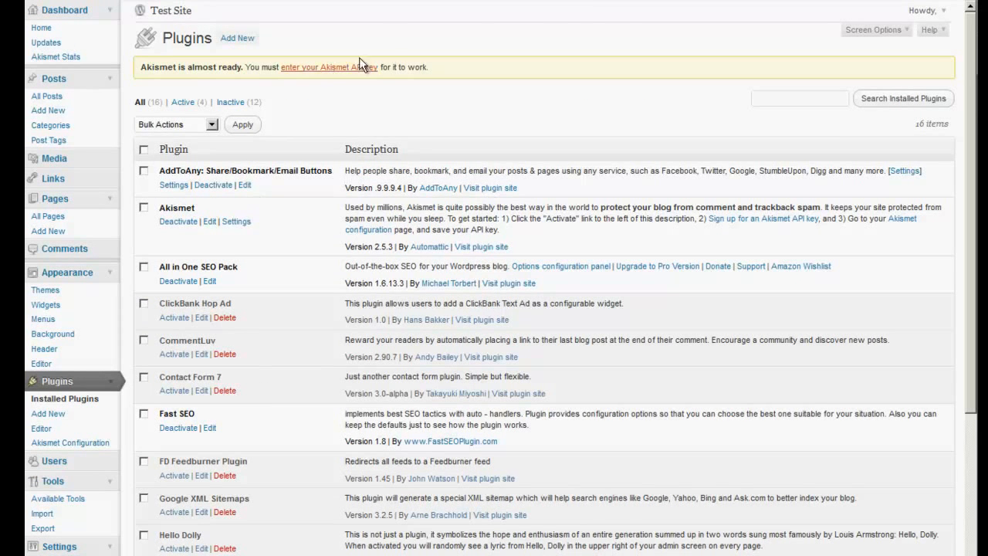
click(770, 2)
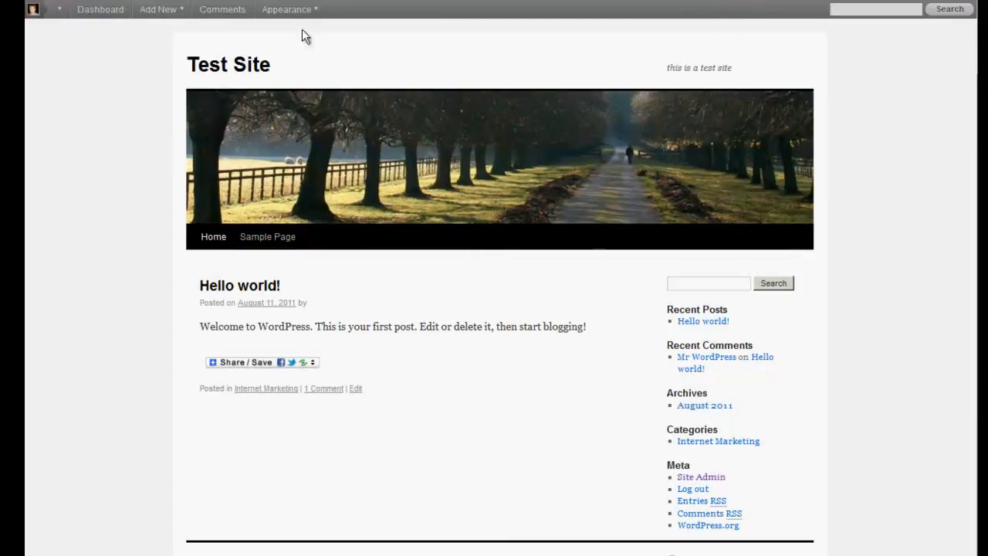
click(296, 0)
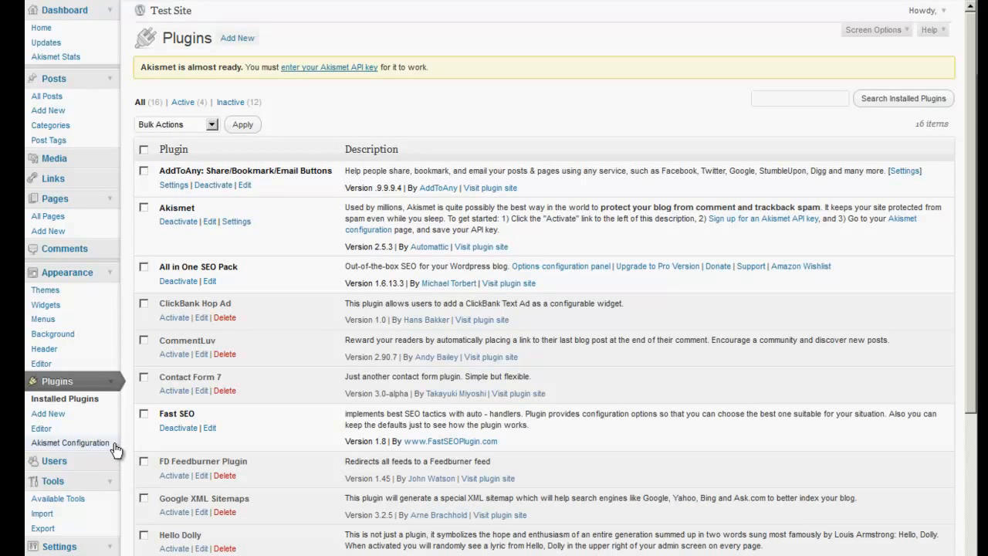
Upload the versatile zip file as a new theme, install it and activate it
click(47, 291)
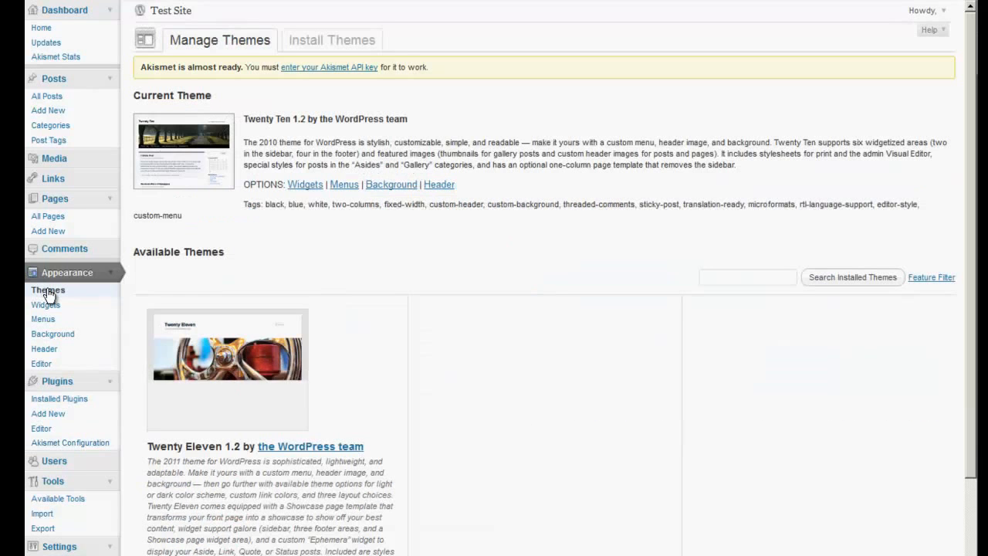
click(332, 40)
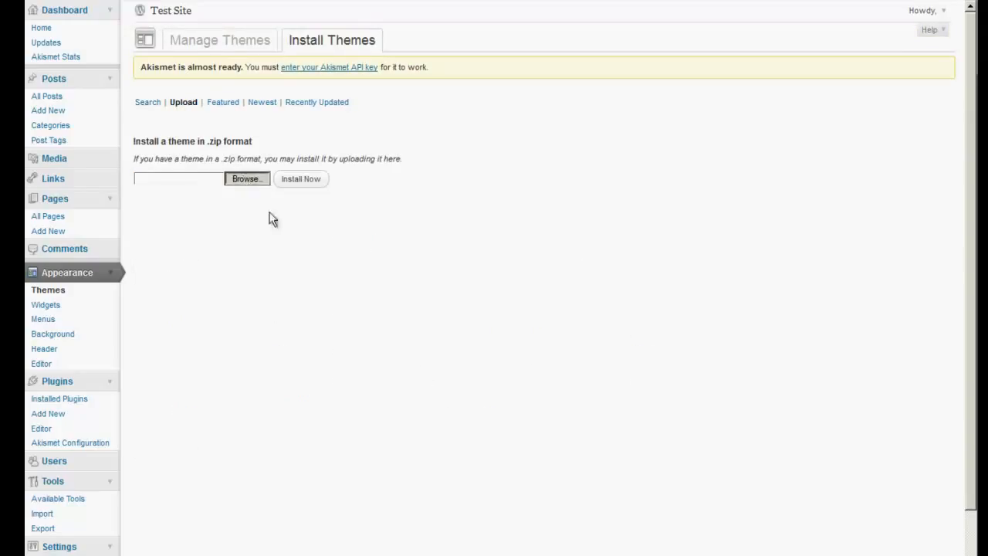
click(221, 179)
scroll(221, 183, down, 2)
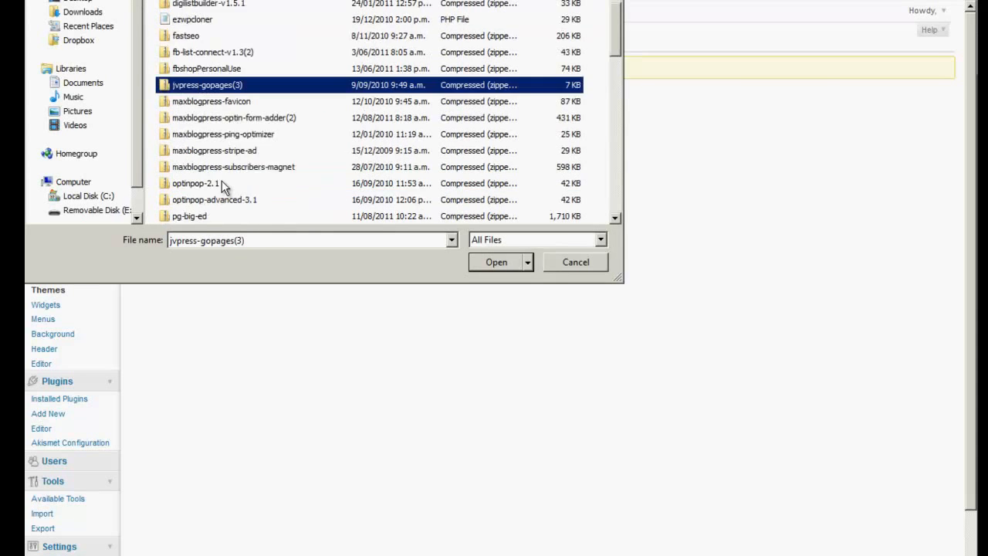
scroll(222, 183, down, 1)
scroll(221, 185, down, 6)
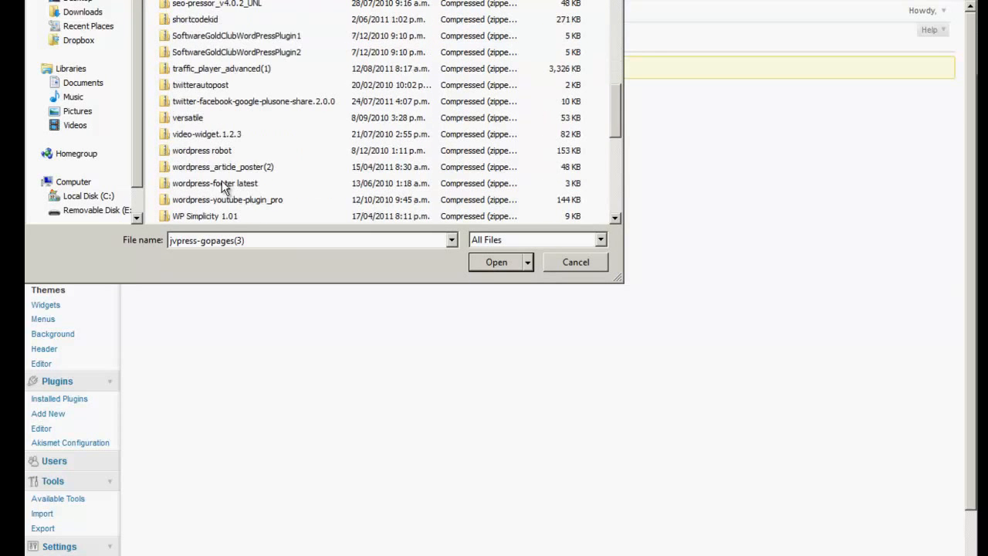
double_click(193, 118)
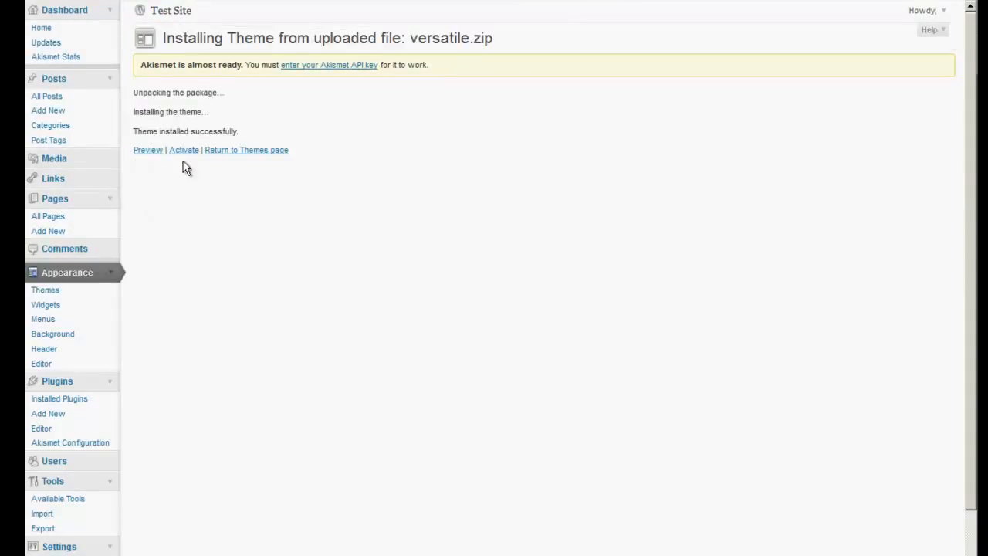
click(183, 152)
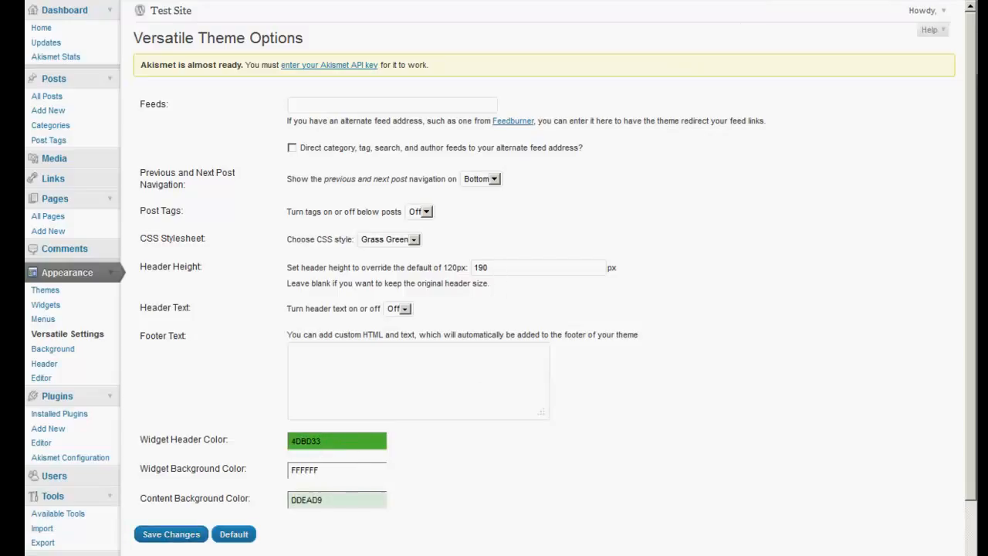
Reload the public Test Site home page to check the new theme and open the custom header settings
key(ctrl+Tab)
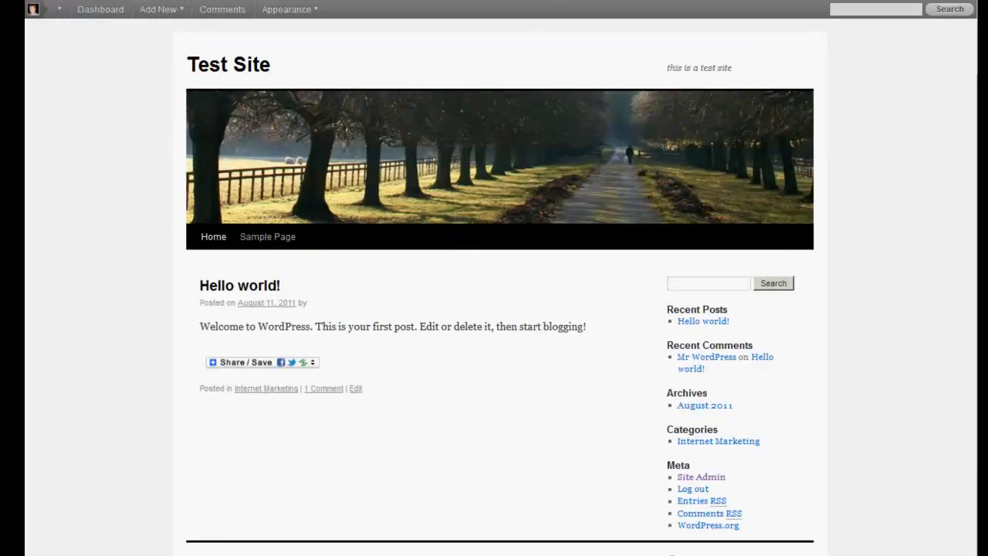
key(F5)
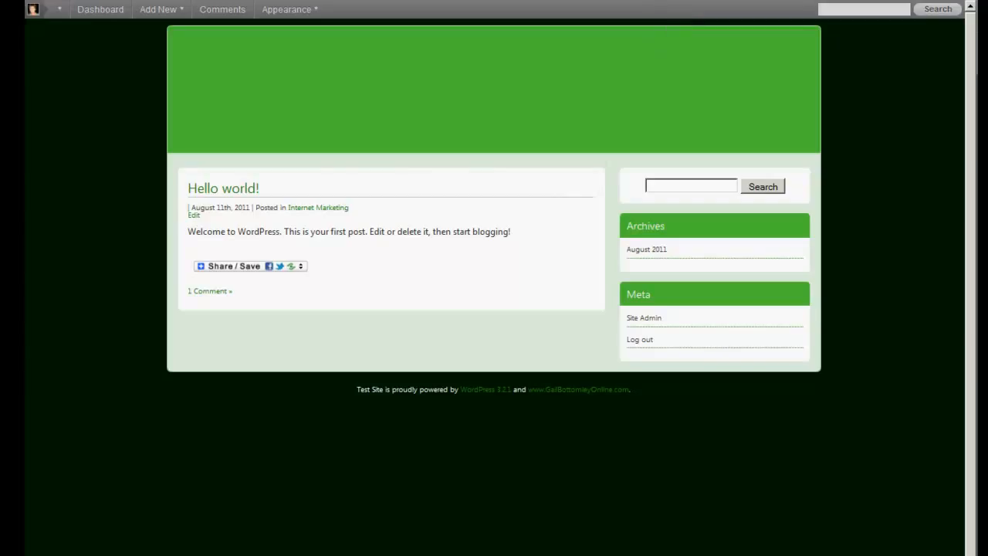
key(ctrl+Tab)
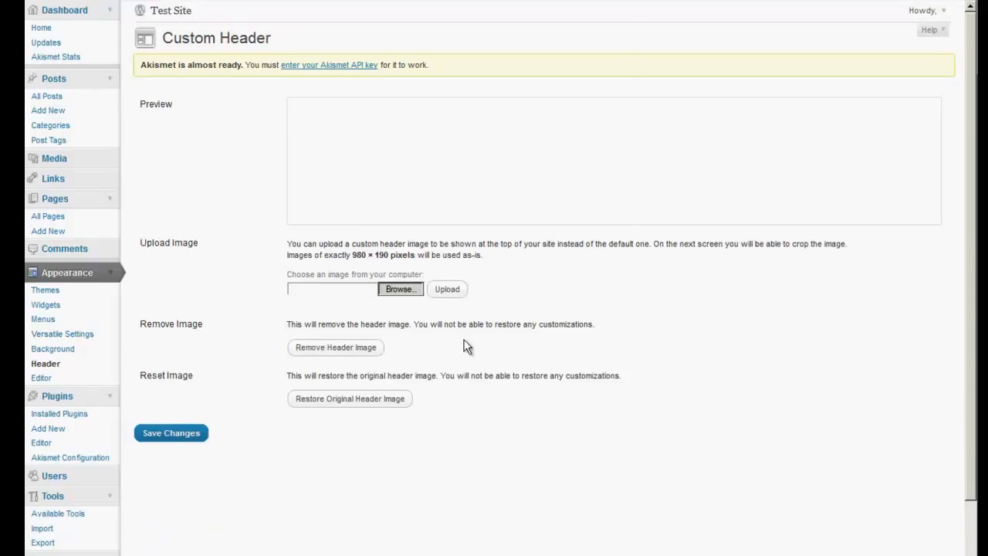
Try to set the "7 tools advanced banner" picture from the Pictures library as the header image
click(77, 111)
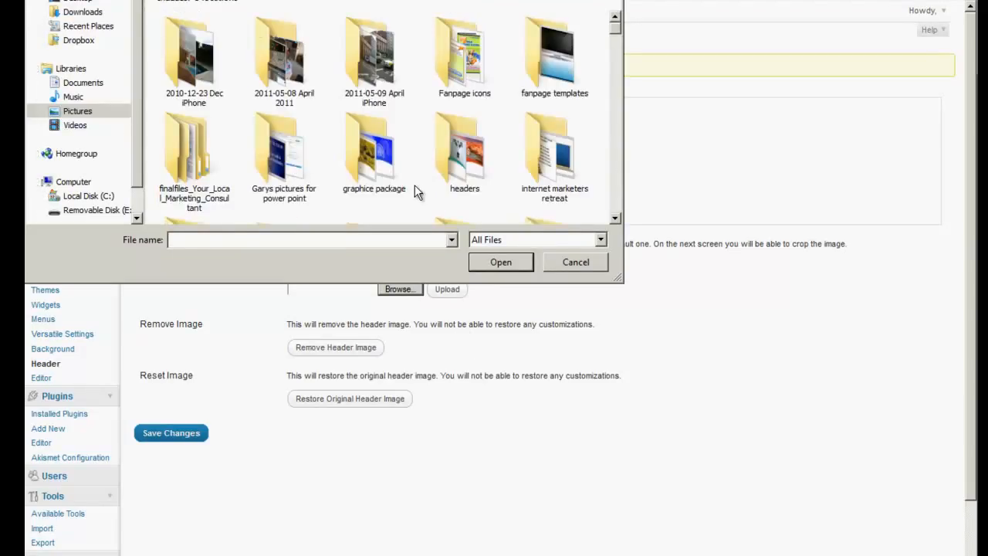
scroll(414, 185, down, 5)
click(543, 195)
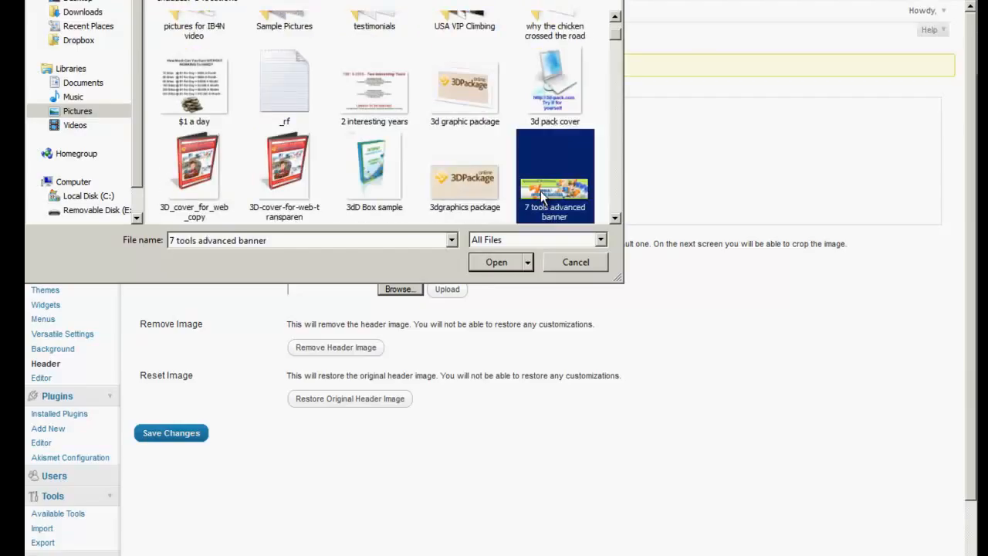
double_click(542, 195)
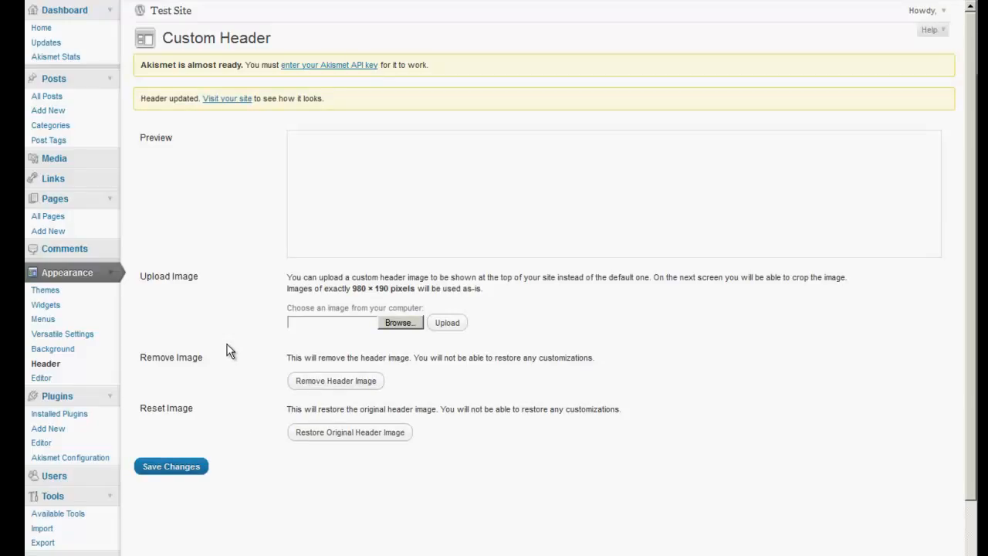
Choose "7 tools advanced banner" from the Pictures library and upload it as the custom header image
click(399, 322)
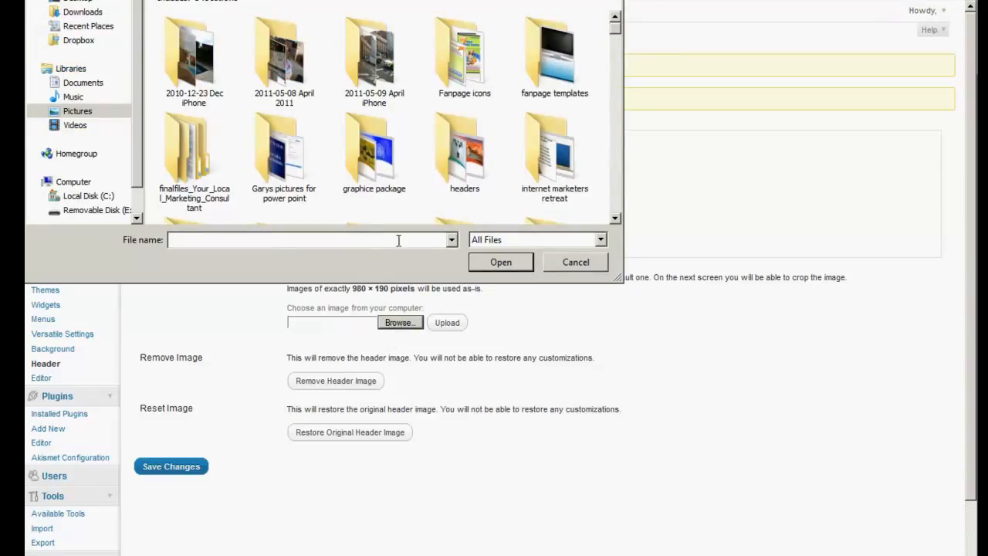
click(615, 218)
click(615, 218)
click(616, 221)
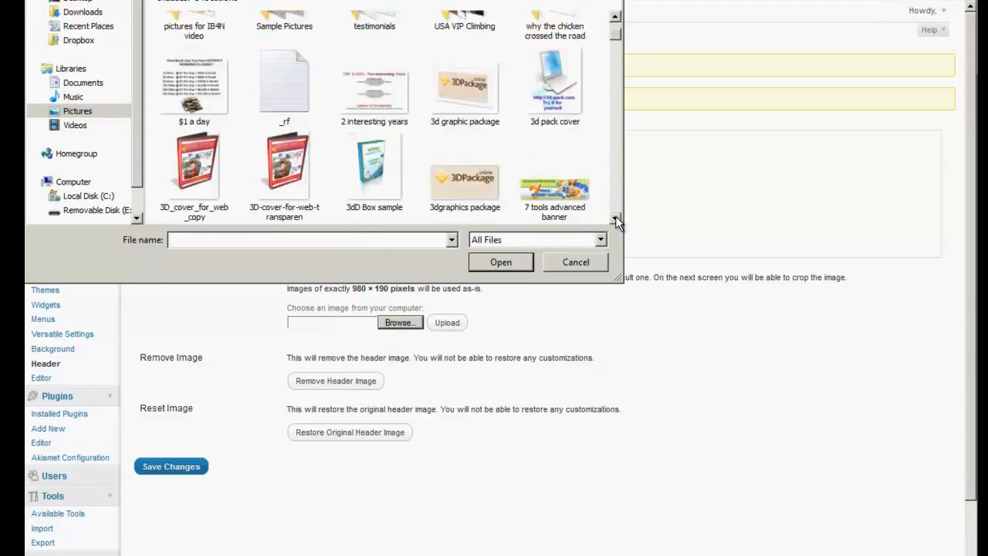
click(616, 221)
double_click(568, 111)
click(452, 325)
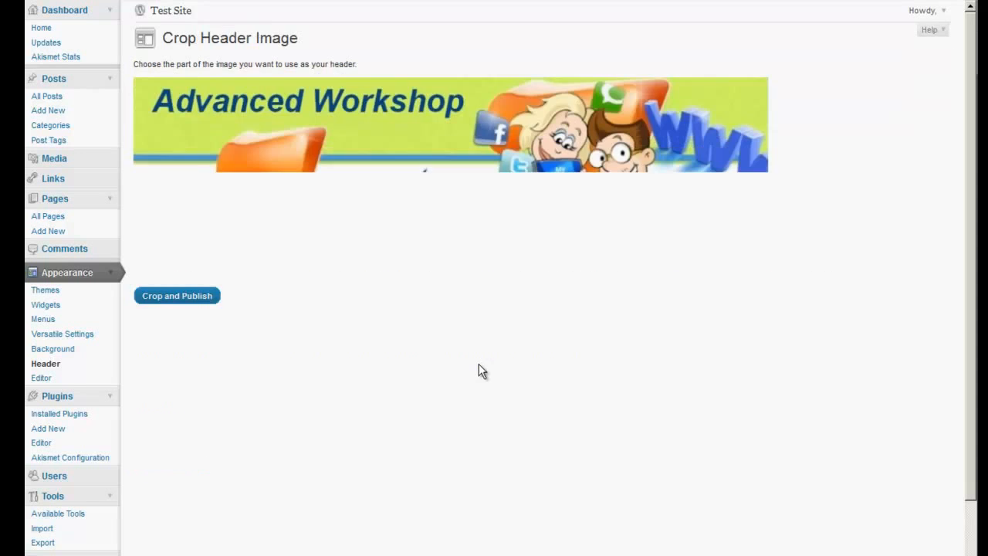
Position the crop area over the upper part of the banner at full width, just below its top edge, and publish the header
drag(468, 162, 469, 169)
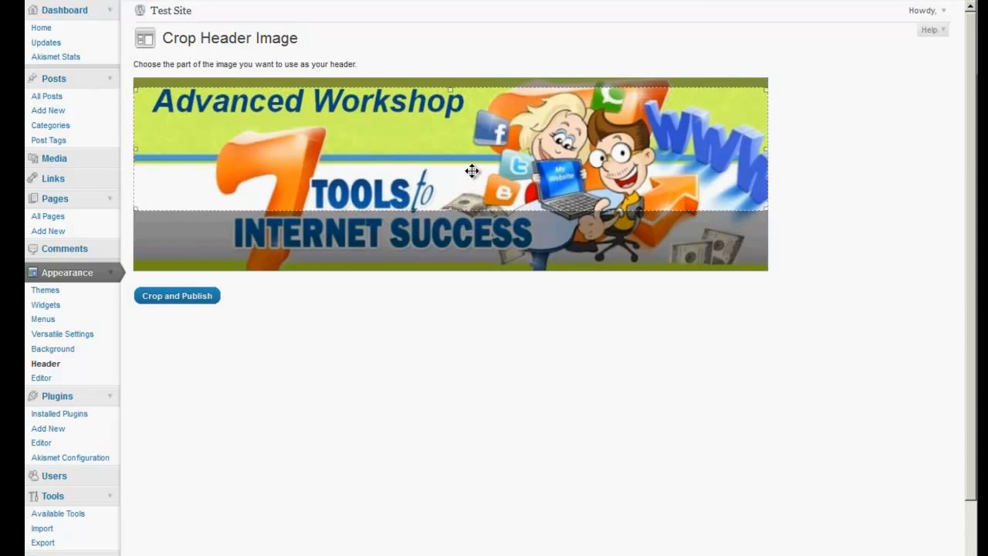
click(179, 296)
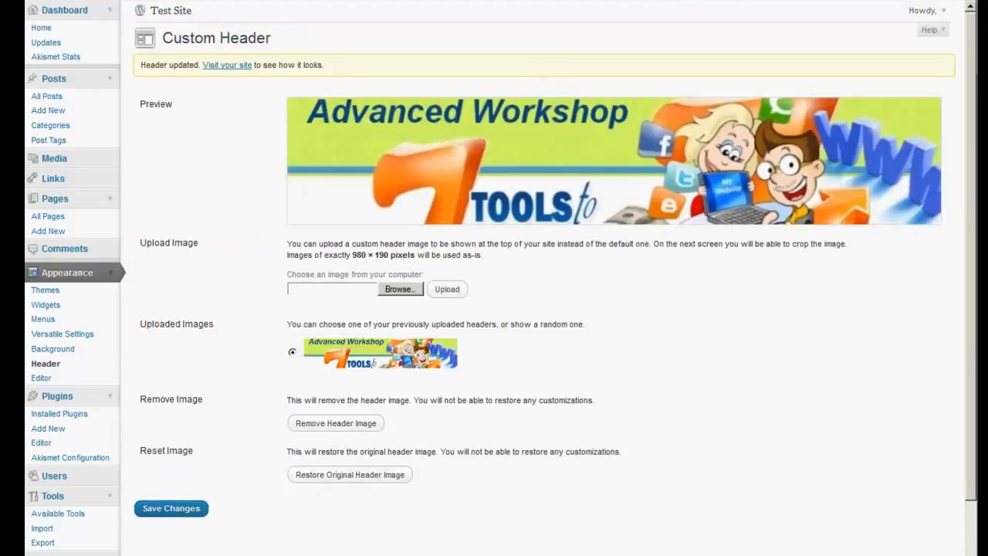
click(820, 2)
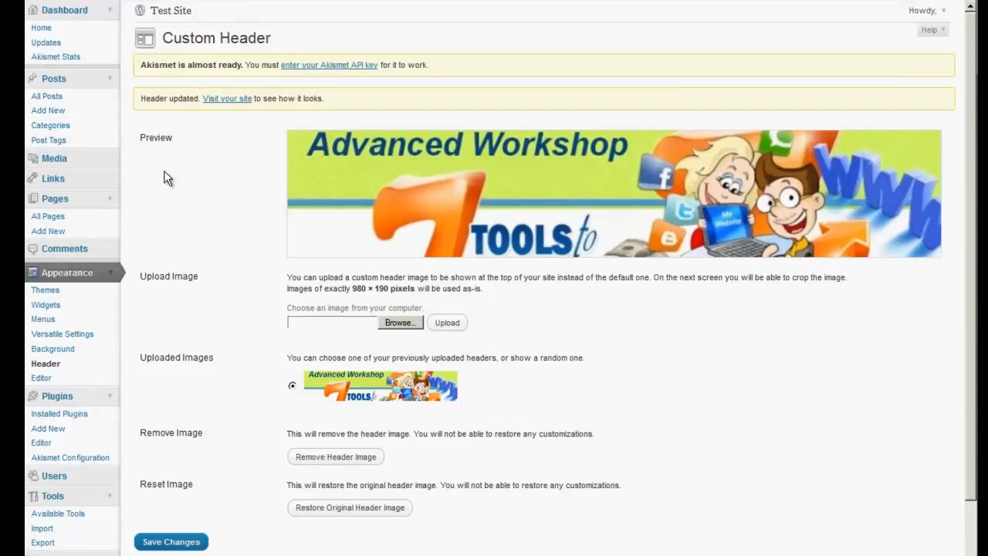
Start a new post and open the EzineArticles article "Learn How To Get Organic Traffic With These Seven Secrets" under Internet and Businesses Online
mouse_move(199, 199)
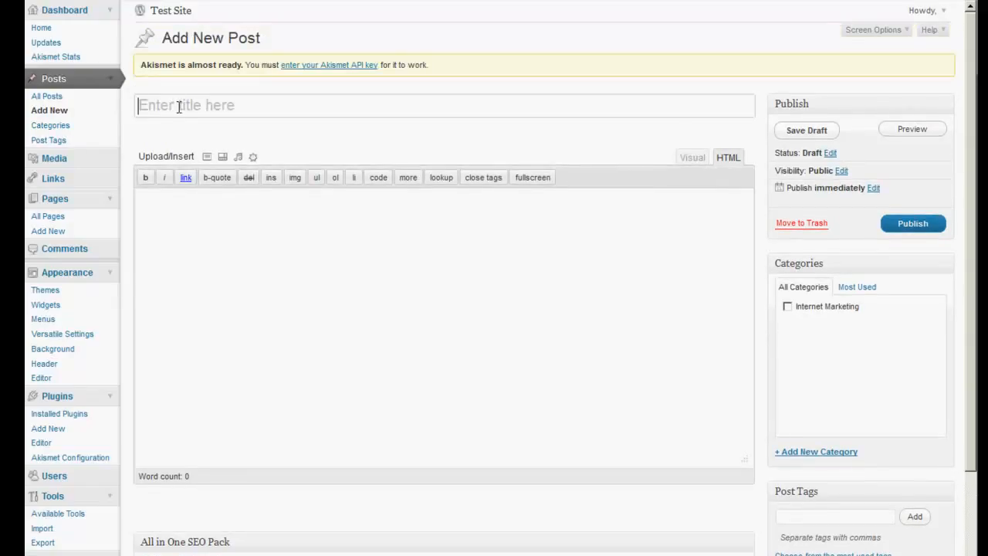
key(ctrl+Tab)
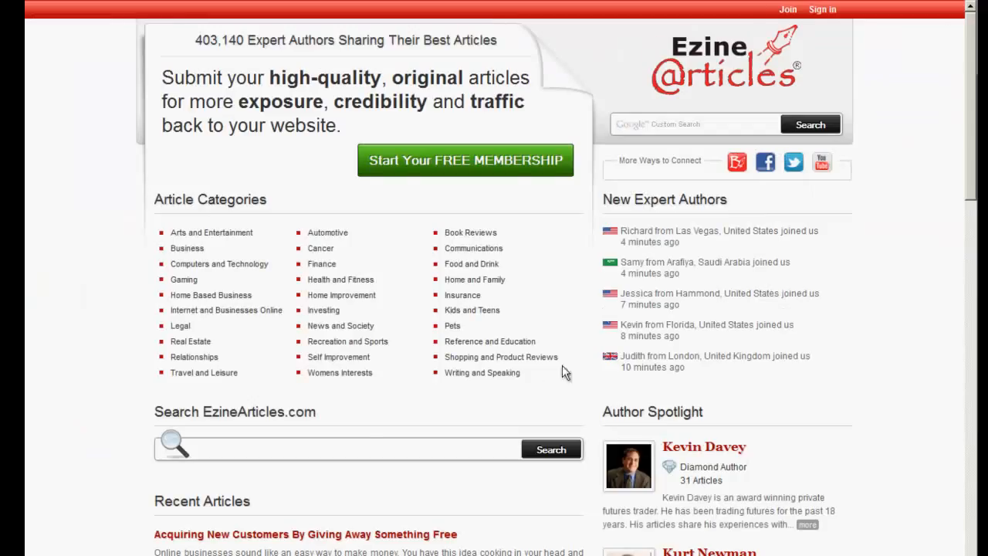
mouse_move(209, 316)
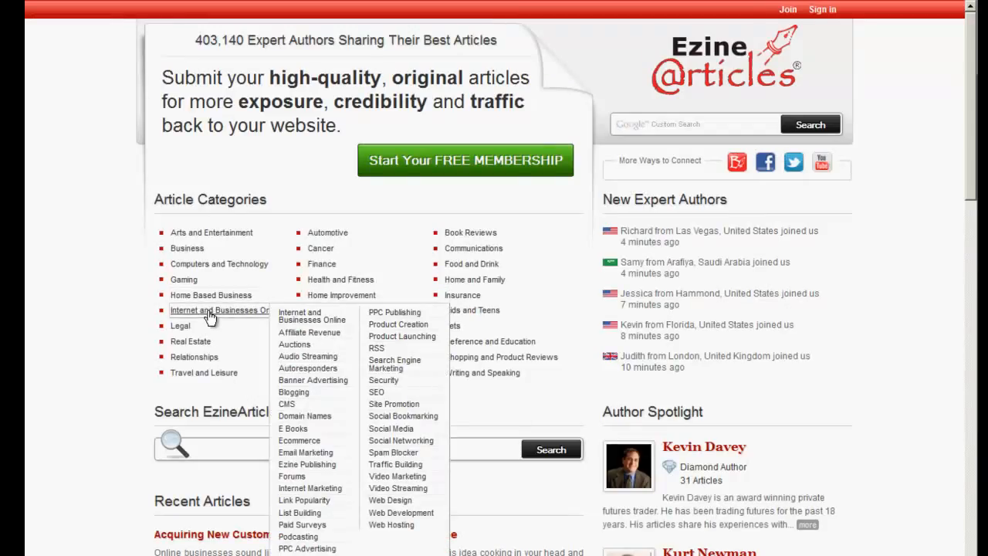
click(208, 312)
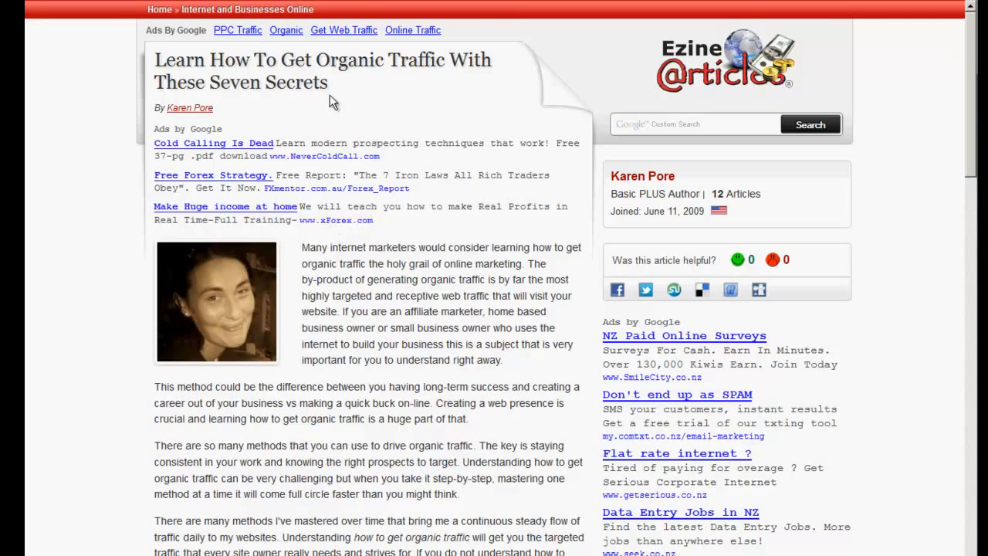
Copy the article's headline from EzineArticles into the new post's title
drag(330, 88, 153, 59)
key(ctrl+c)
right_click(185, 66)
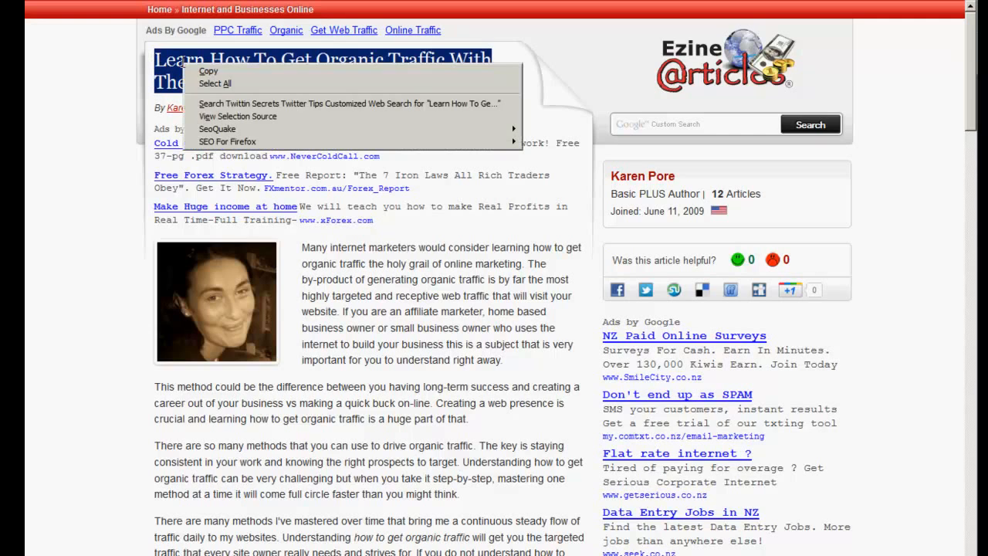
click(206, 71)
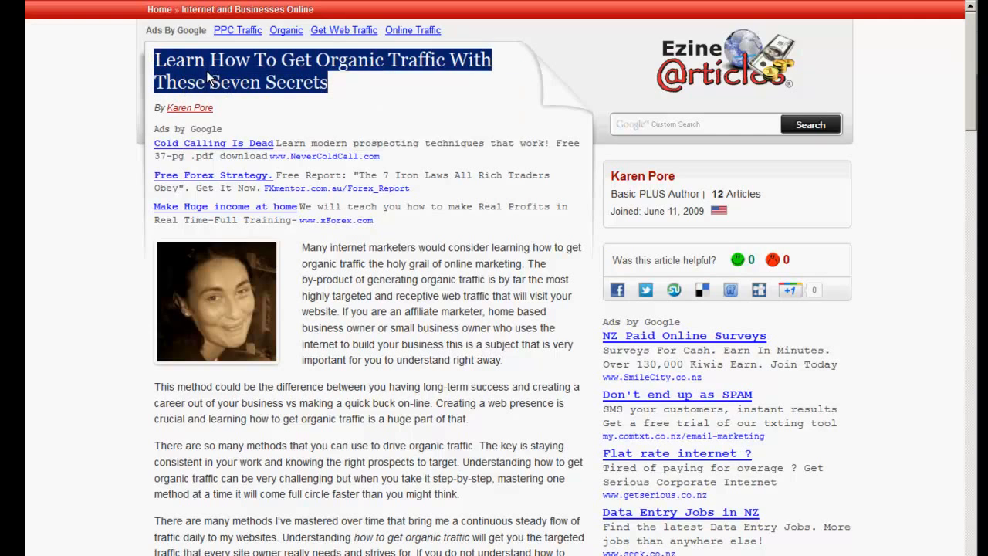
click(351, 1)
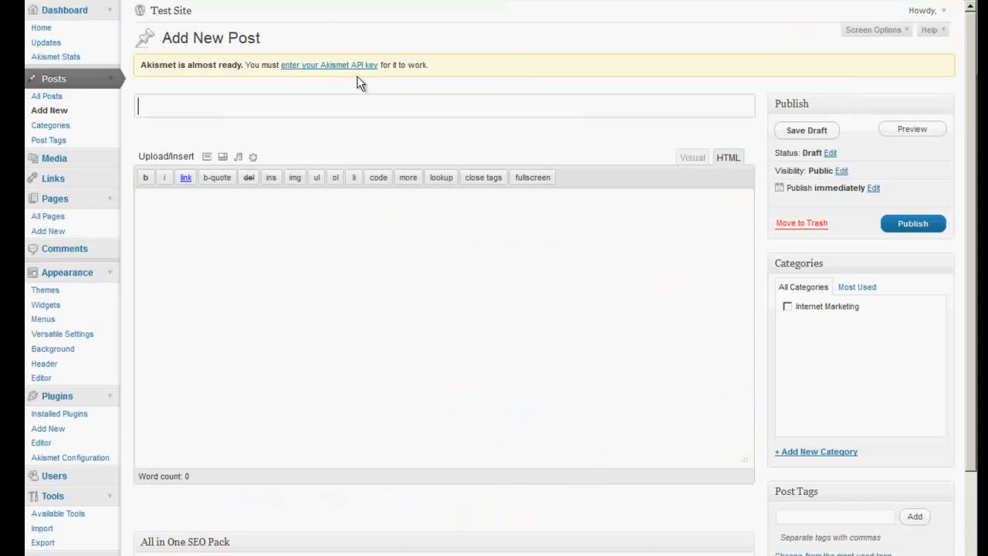
right_click(311, 105)
click(326, 154)
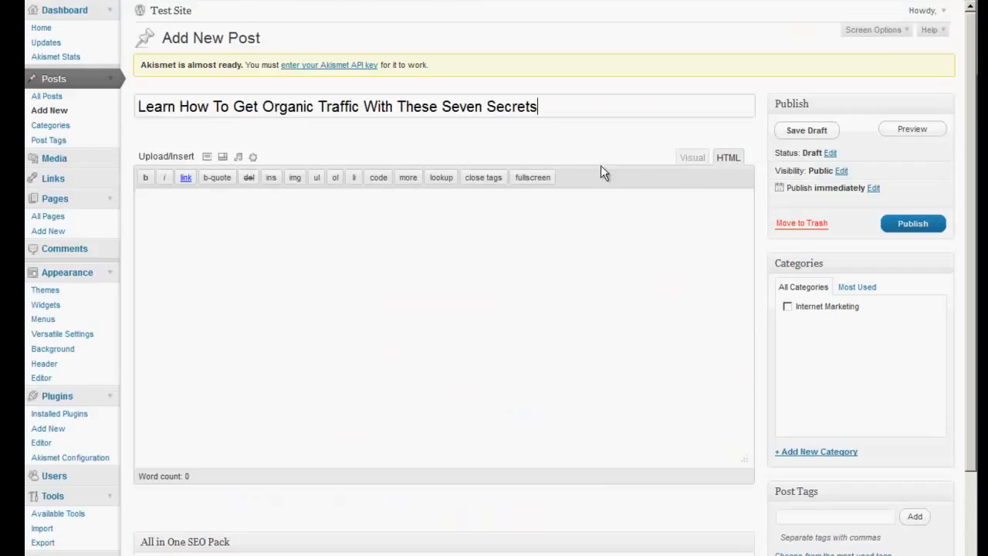
Switch the post editor to visual mode with the extended formatting row and paste the article headline into the post body
click(692, 160)
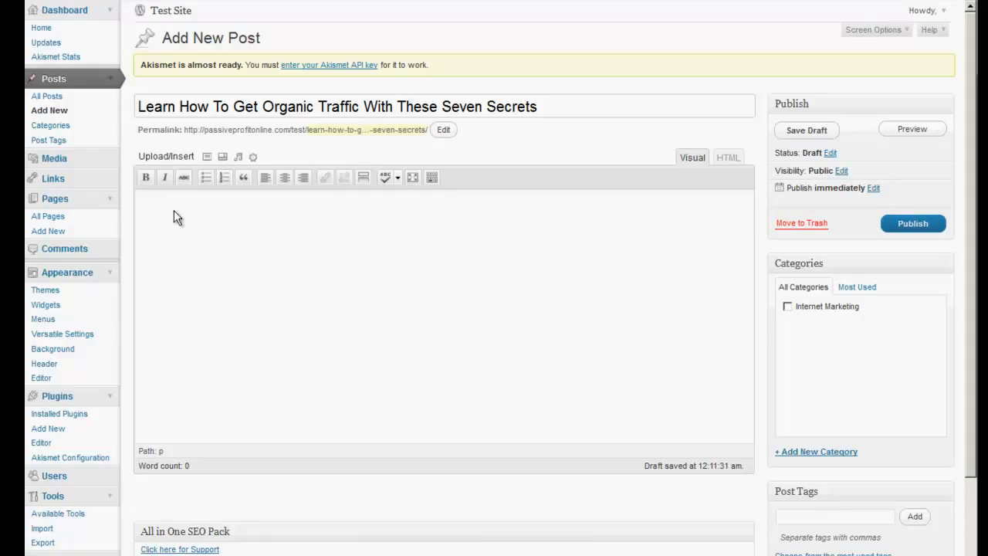
click(431, 177)
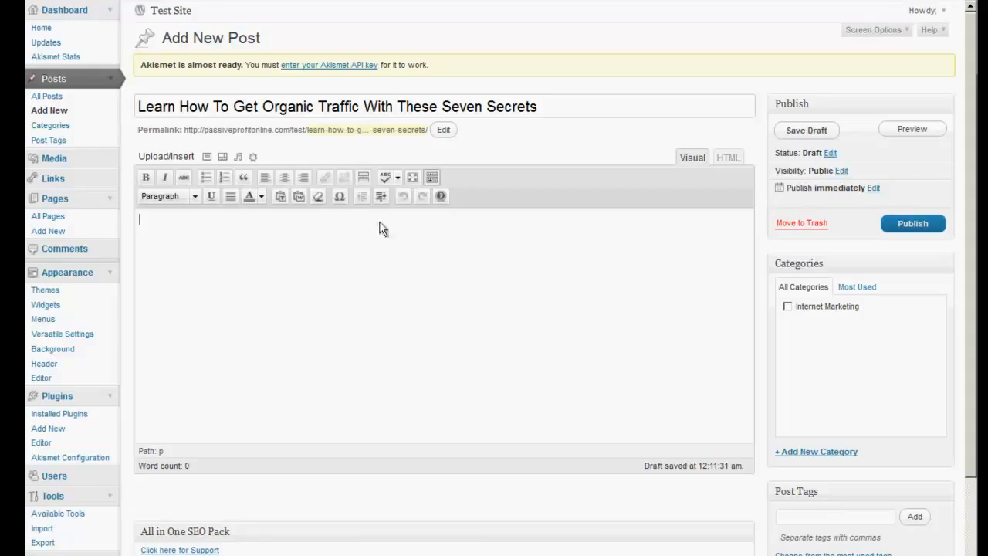
right_click(187, 228)
click(233, 285)
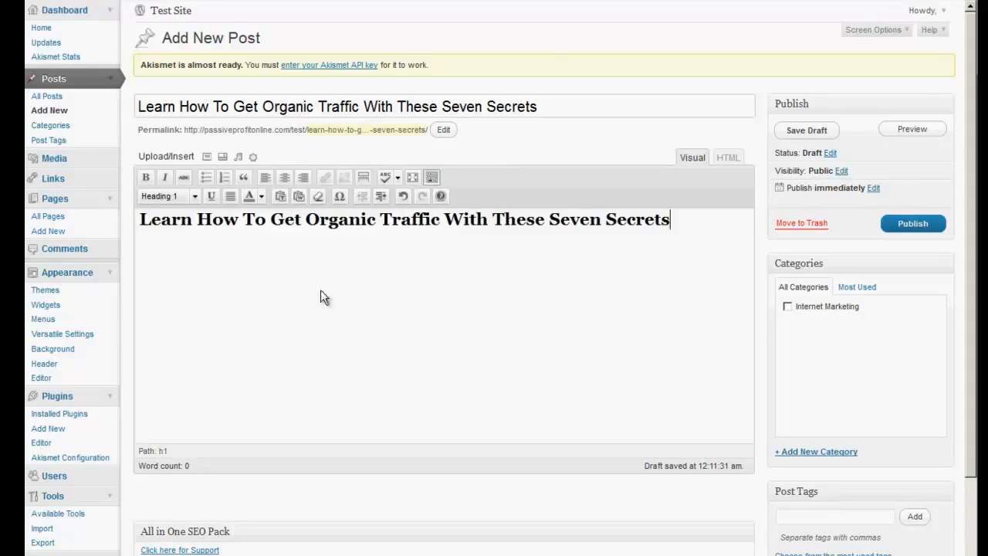
Copy the full article text, including its source links, from EzineArticles and paste it below the headline in the post body
key(ctrl+Tab)
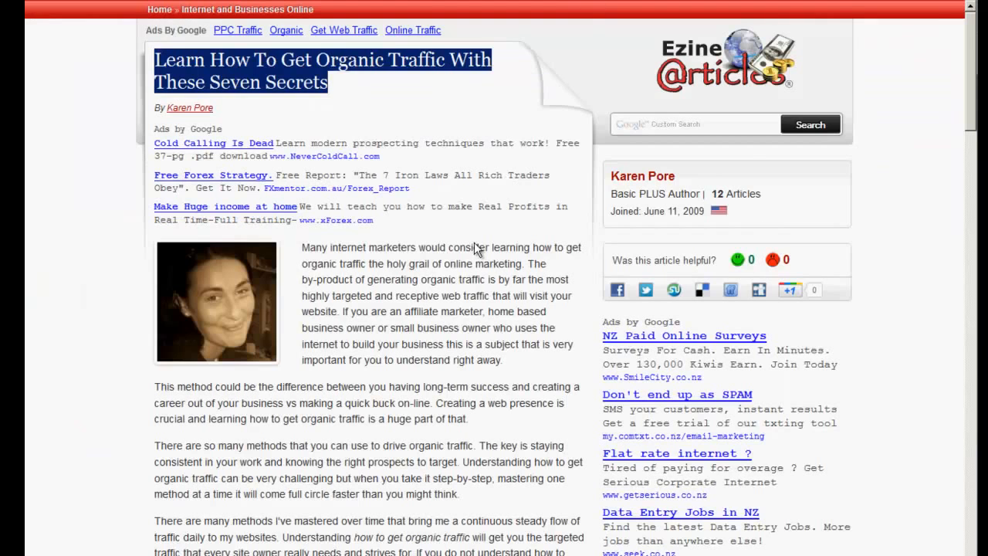
drag(303, 248, 463, 223)
right_click(397, 94)
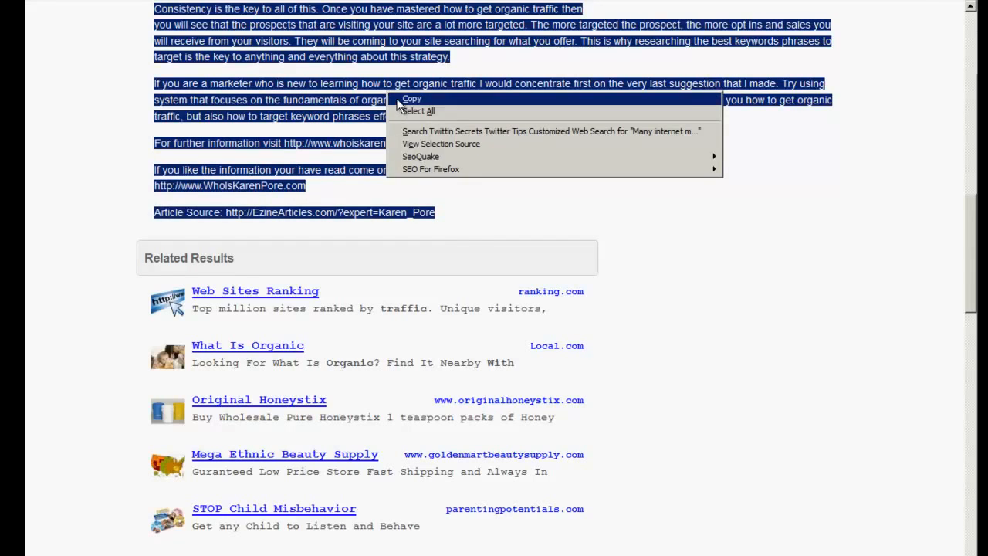
click(409, 100)
click(416, 2)
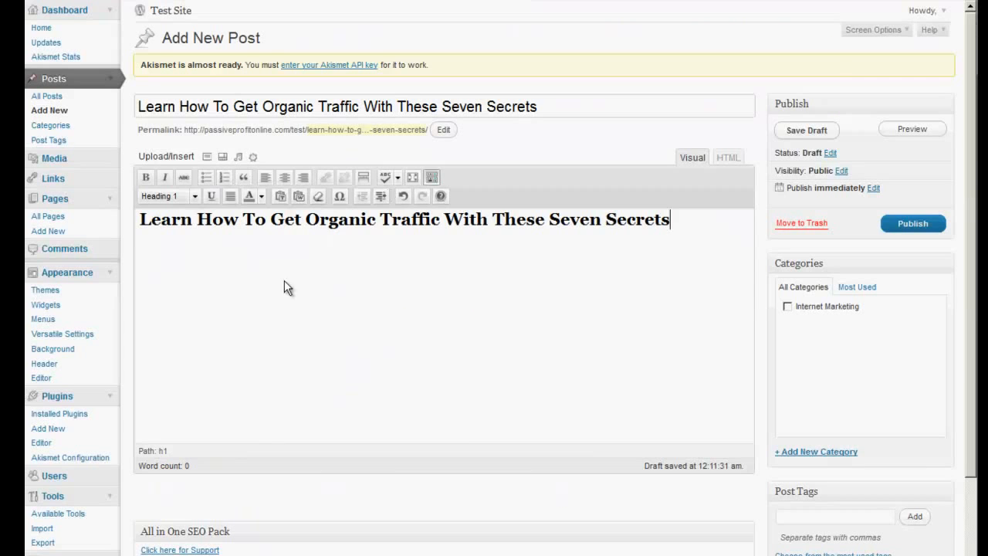
key(Return)
right_click(220, 255)
click(251, 312)
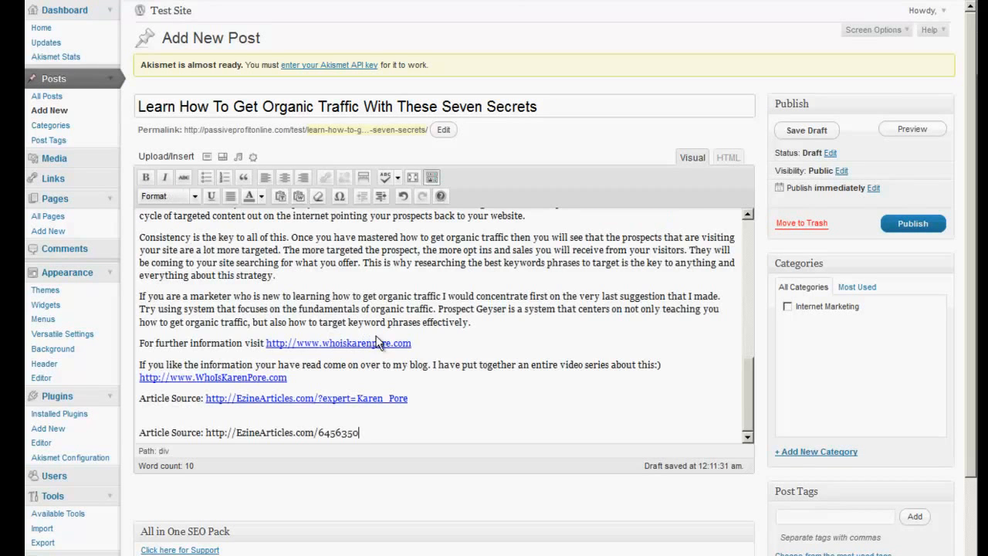
drag(747, 390, 747, 260)
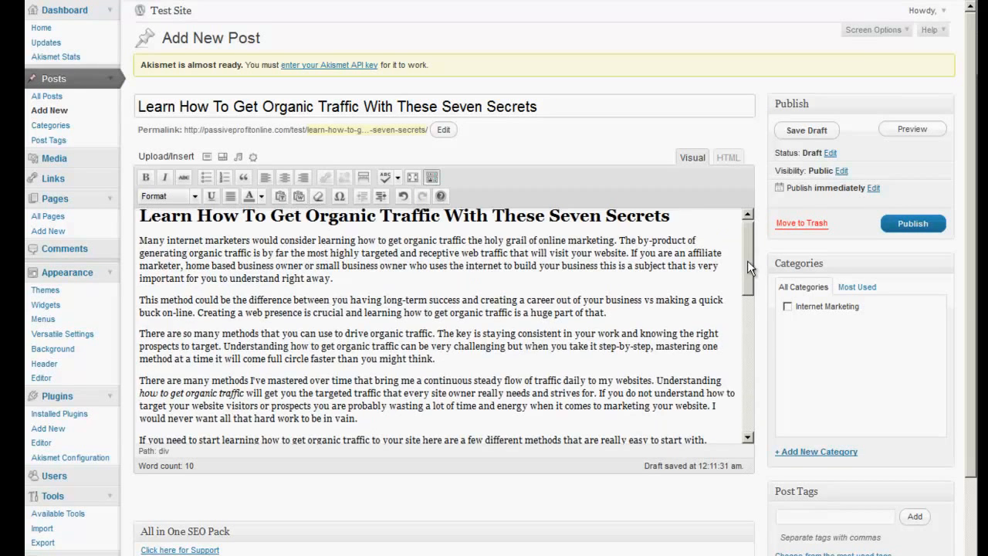
scroll(831, 341, down, 2)
scroll(831, 341, down, 2)
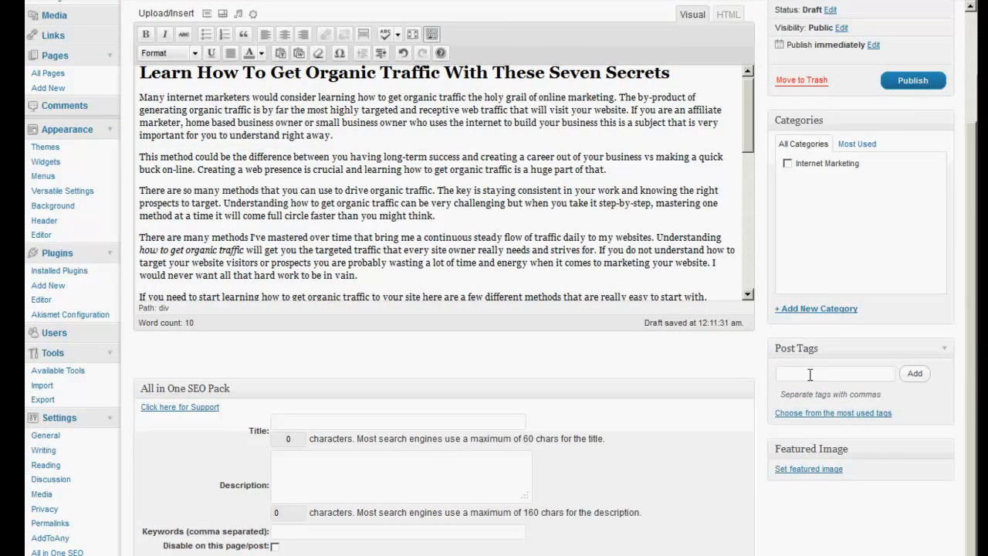
Add the tags "Organis Traffic" and "How to get organic traffic" to the post
text(Organis Traffic, How to get)
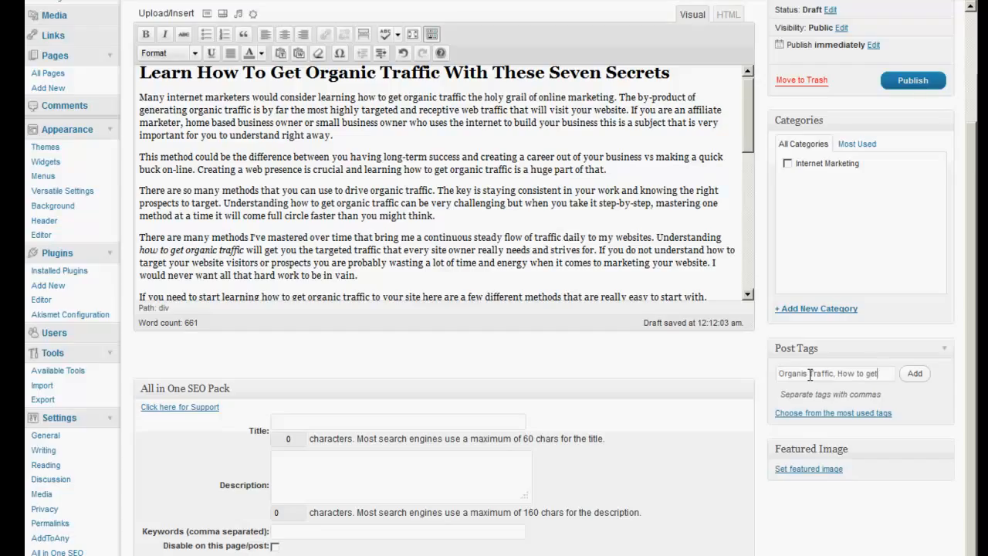
text(ganic)
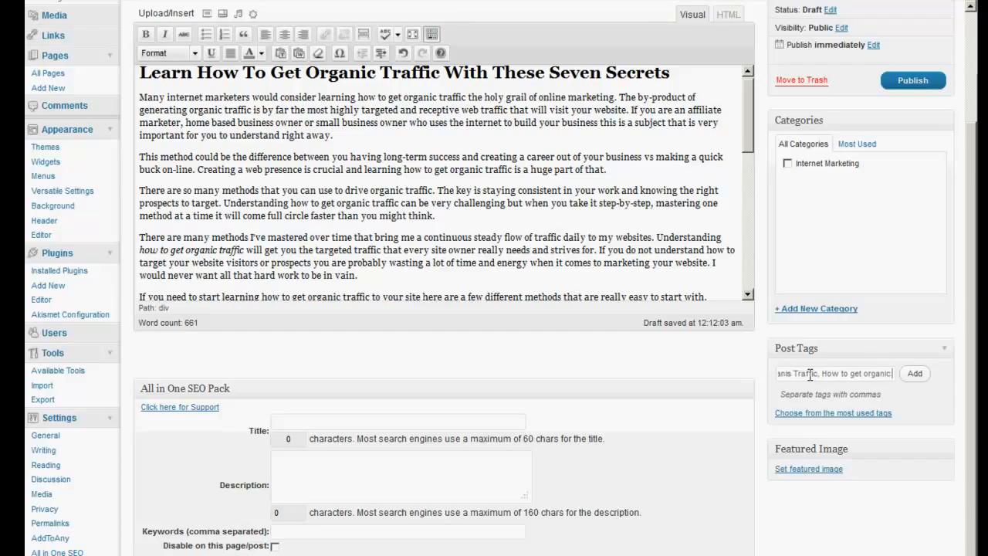
text( traffic)
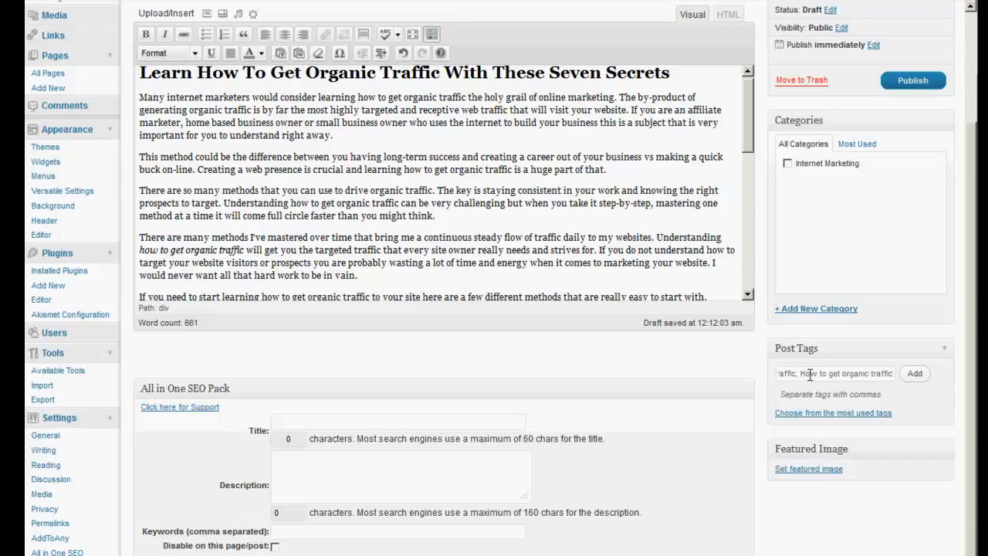
click(913, 374)
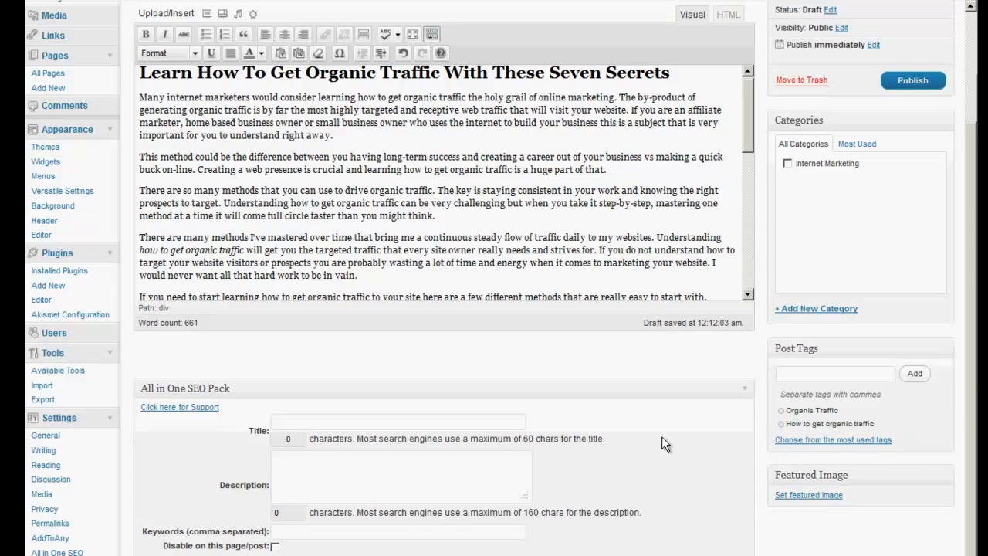
scroll(662, 436, down, 1)
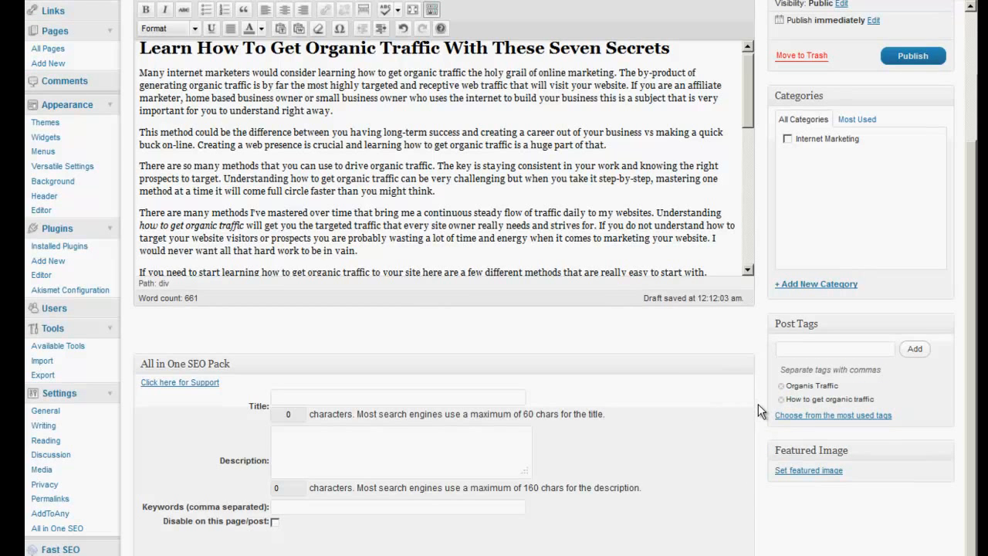
click(303, 442)
right_click(288, 396)
click(308, 450)
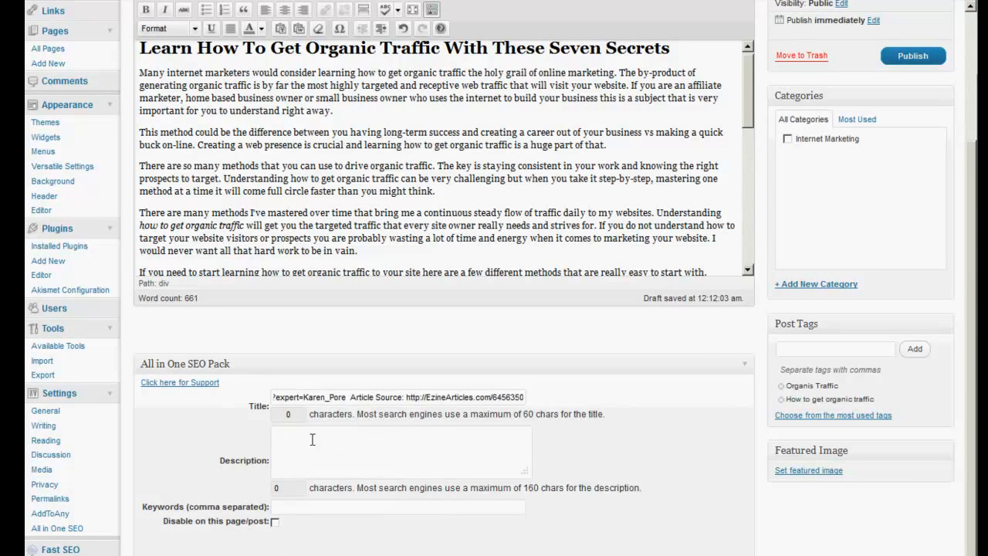
drag(516, 397, 154, 395)
key(BackSpace)
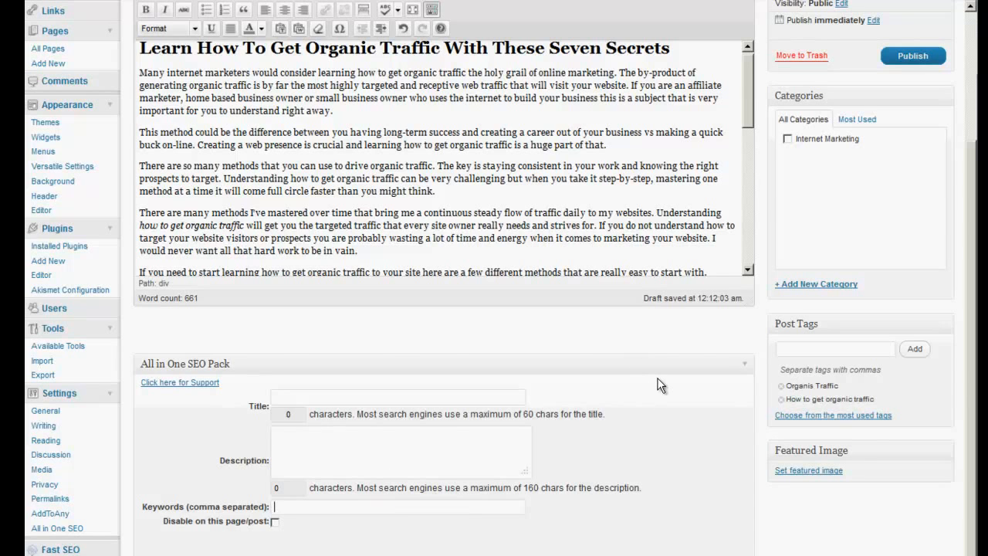
Publish the organic traffic article and look through the published post on the live site
scroll(659, 384, up, 3)
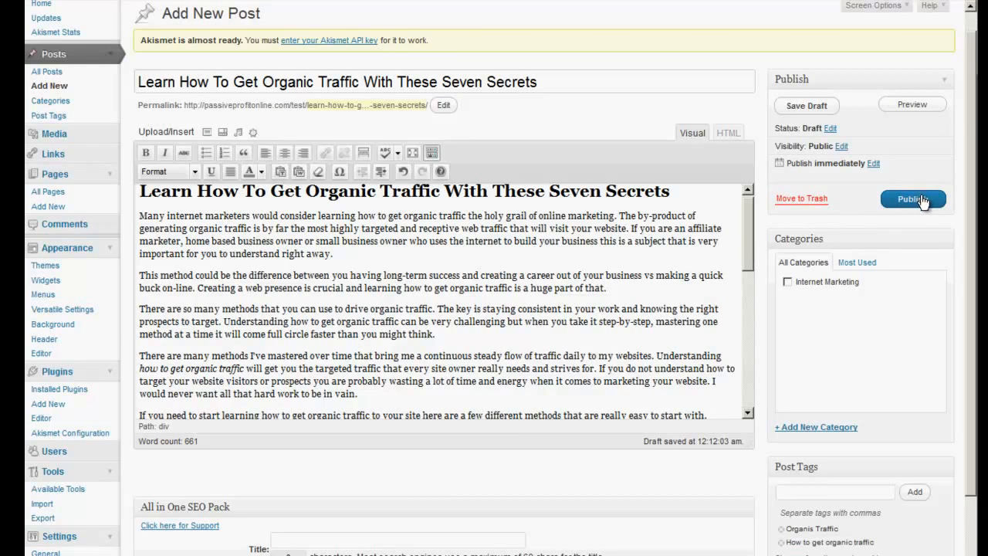
click(920, 199)
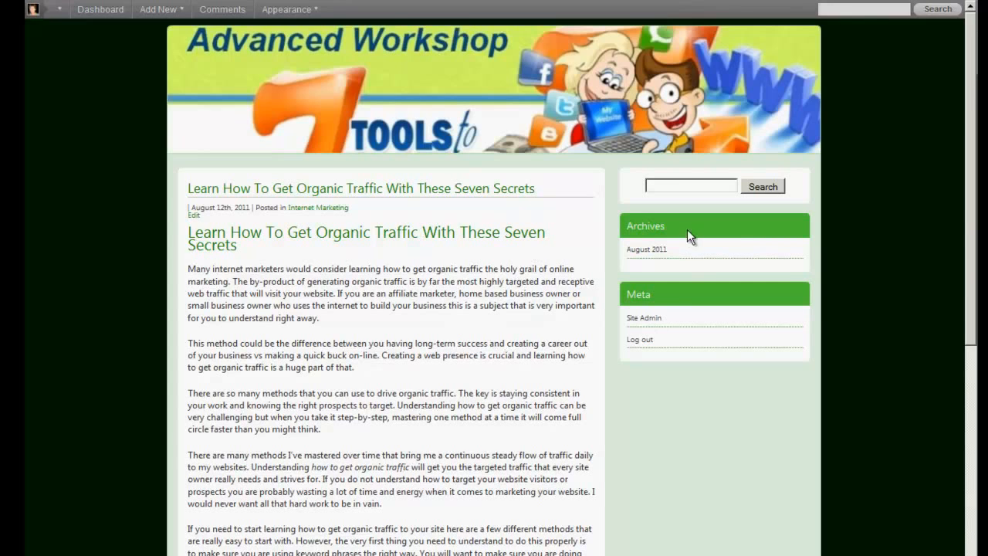
scroll(487, 357, down, 6)
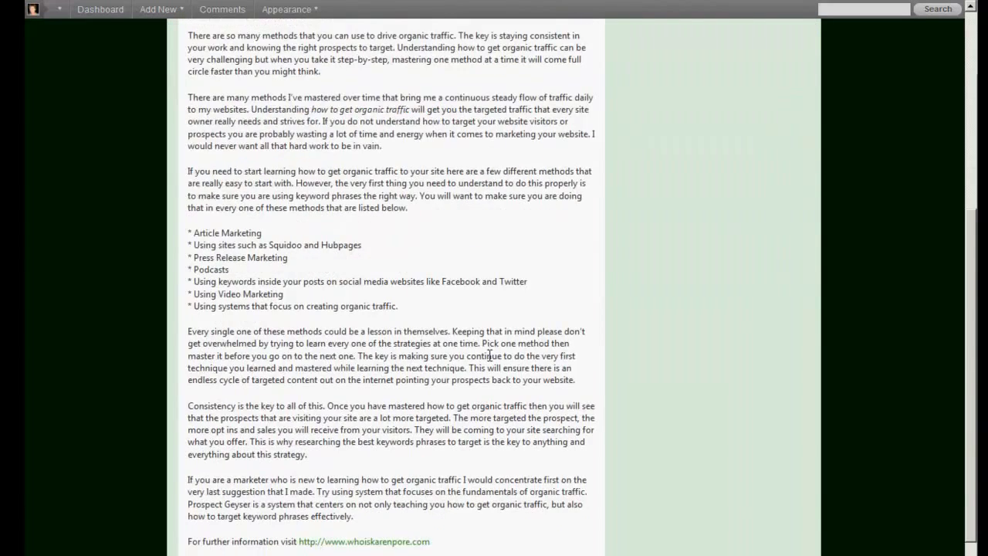
scroll(450, 529, up, 6)
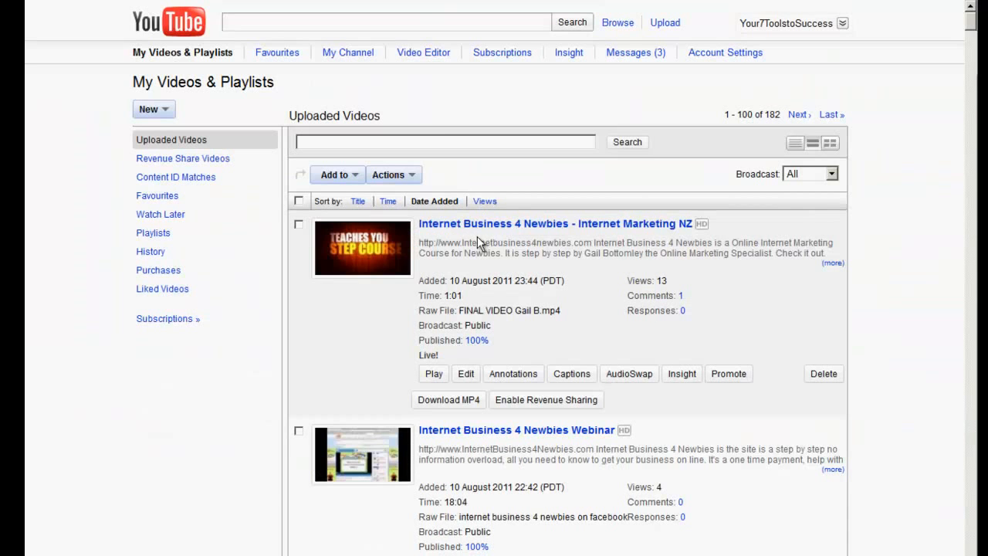
Open the YouTube video "Internet Business 4 Newbies - Internet Marketing NZ", pause it and copy its embed code
click(509, 225)
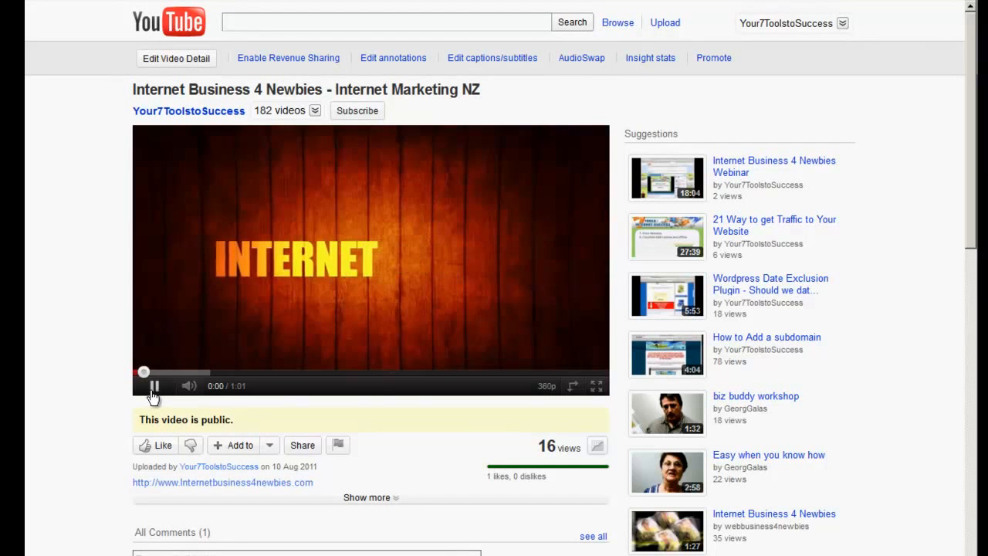
click(154, 388)
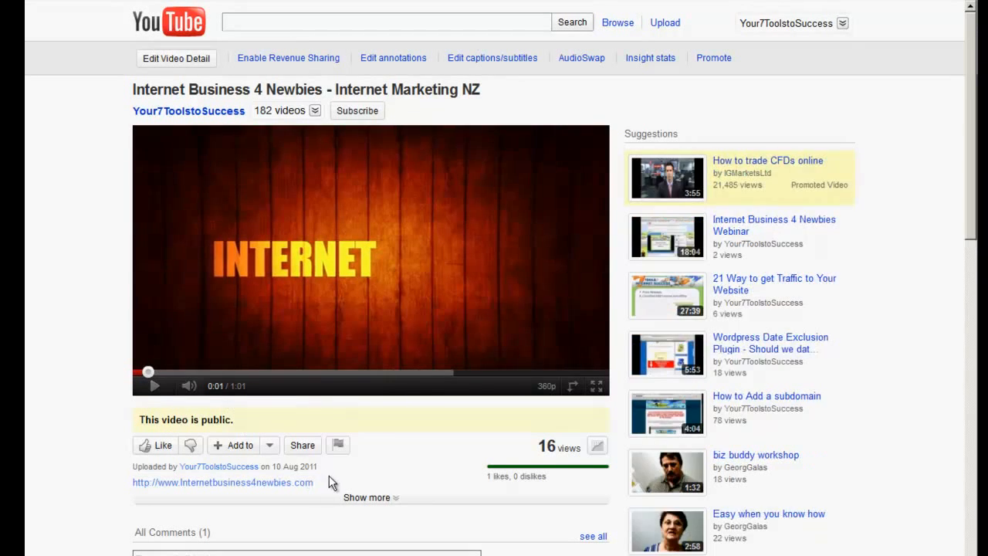
click(302, 445)
scroll(383, 420, down, 3)
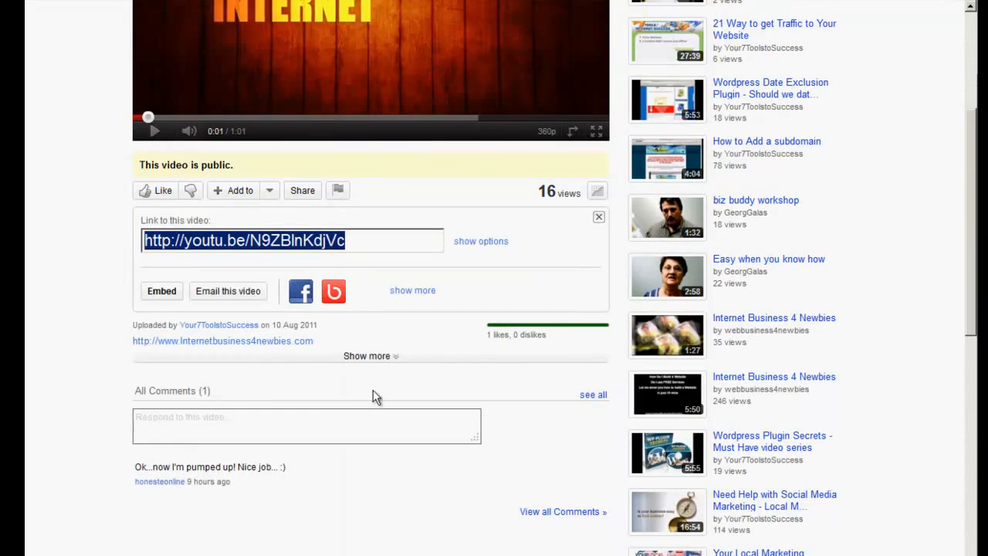
click(161, 291)
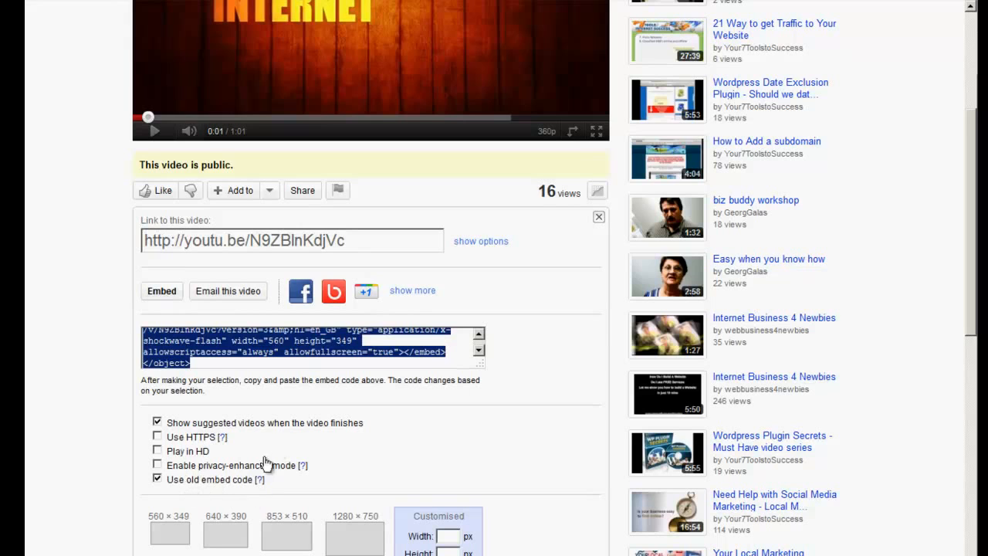
right_click(305, 345)
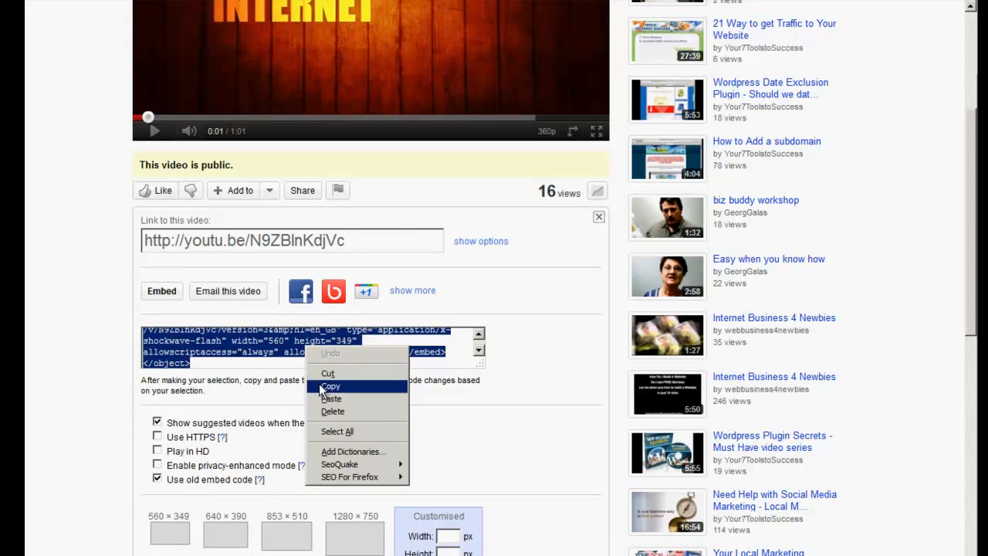
click(322, 388)
Paste the video embed code into the new WordPress post in HTML mode, with three blank lines above it
click(259, 2)
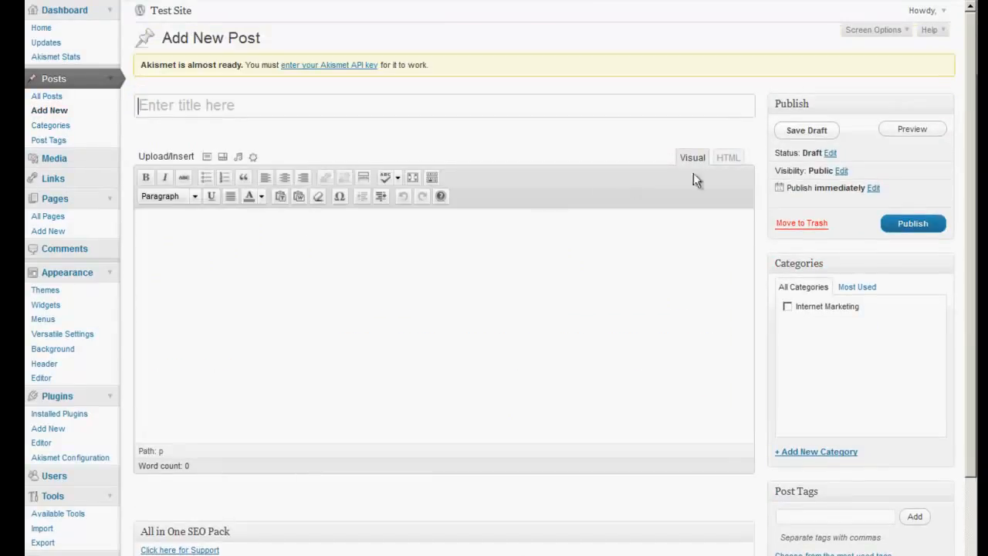
click(734, 159)
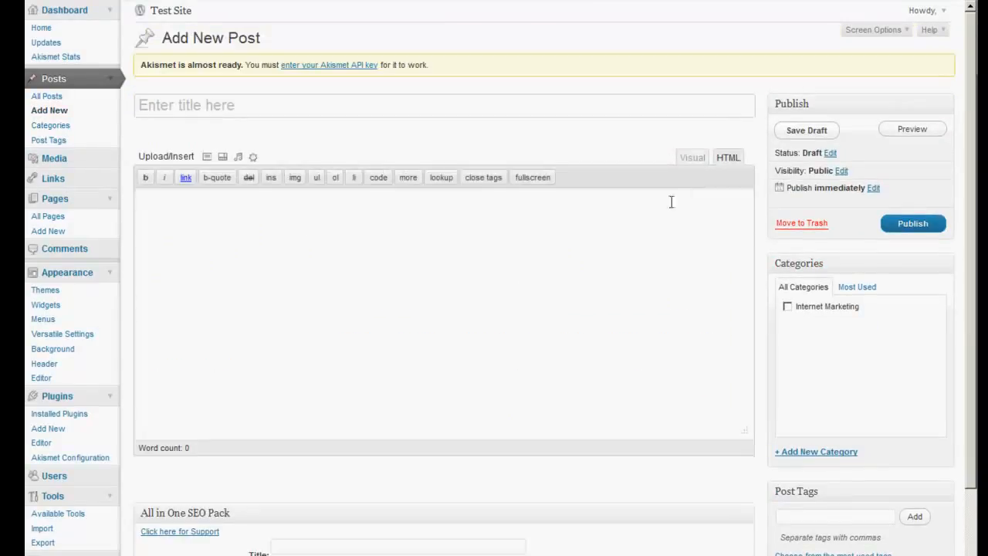
right_click(176, 208)
click(197, 264)
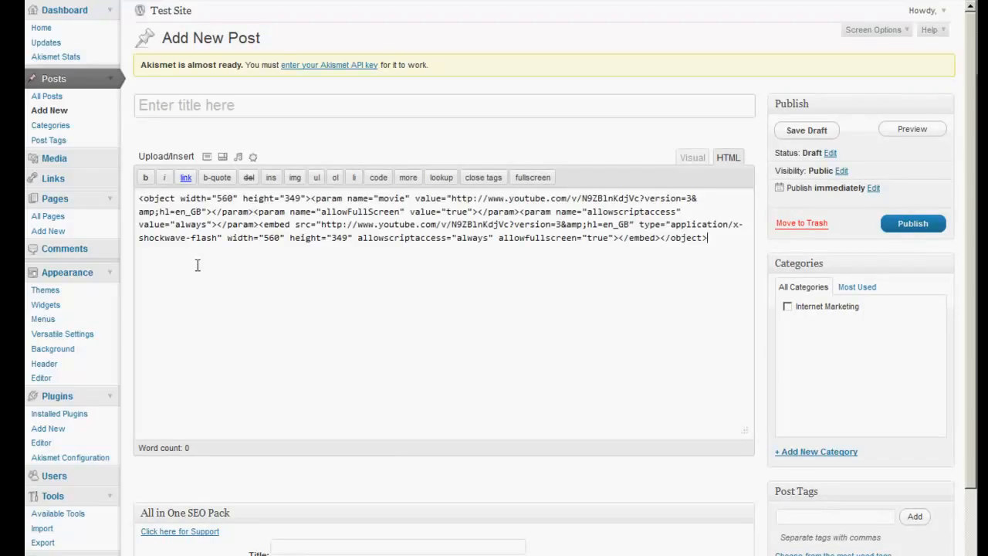
key(Return)
key(Return)
key(Return)
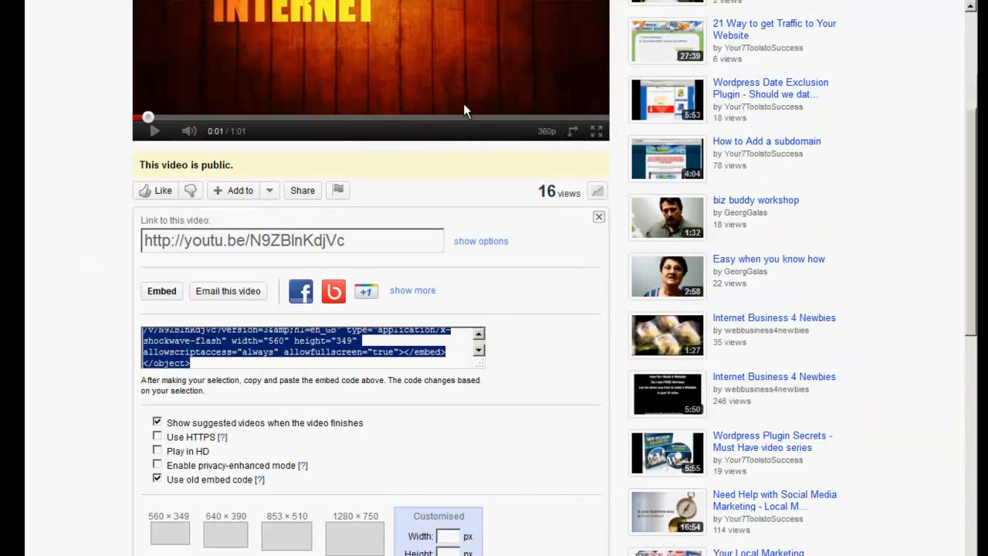
Copy the video's title from YouTube and paste it as the new WordPress post's title
scroll(463, 104, up, 5)
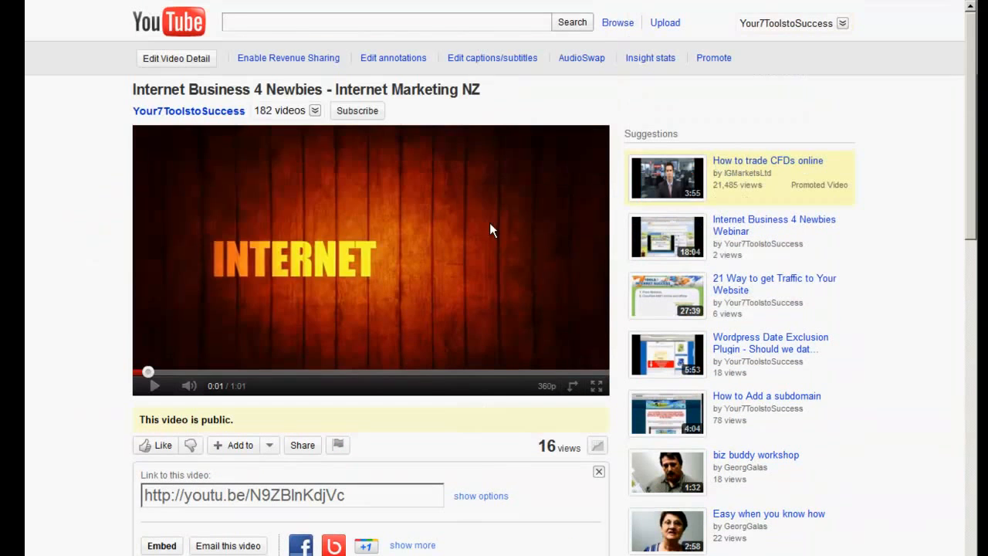
drag(490, 94, 132, 89)
right_click(132, 89)
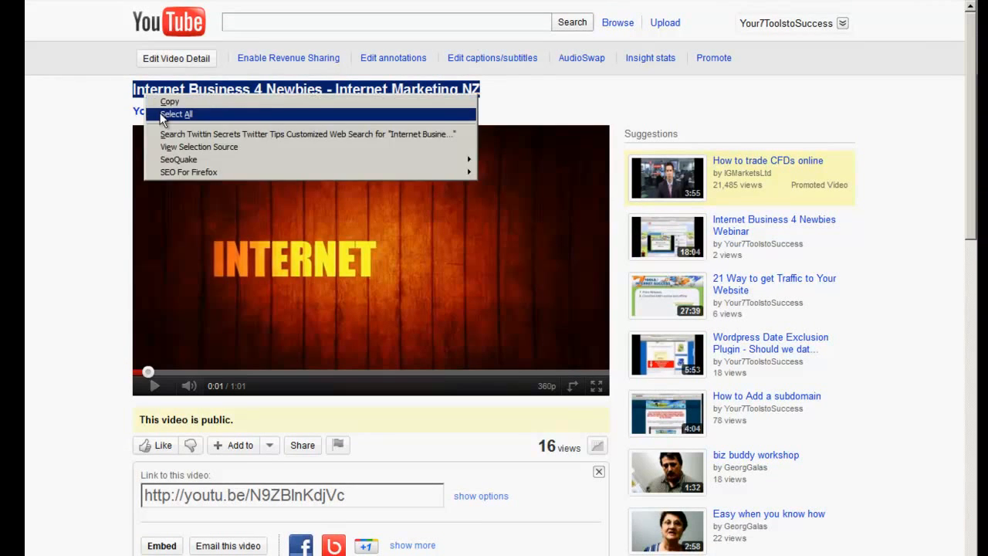
click(155, 98)
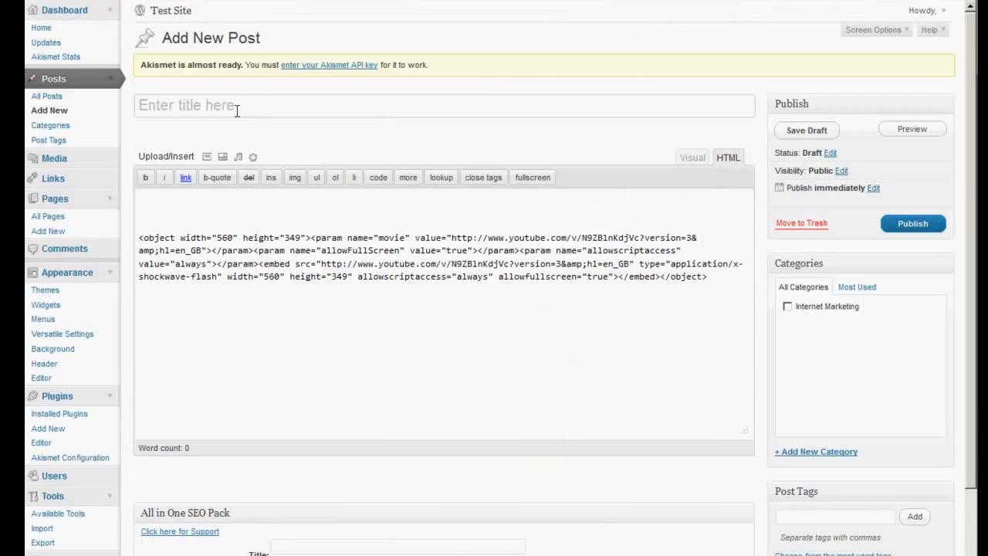
click(224, 103)
right_click(227, 102)
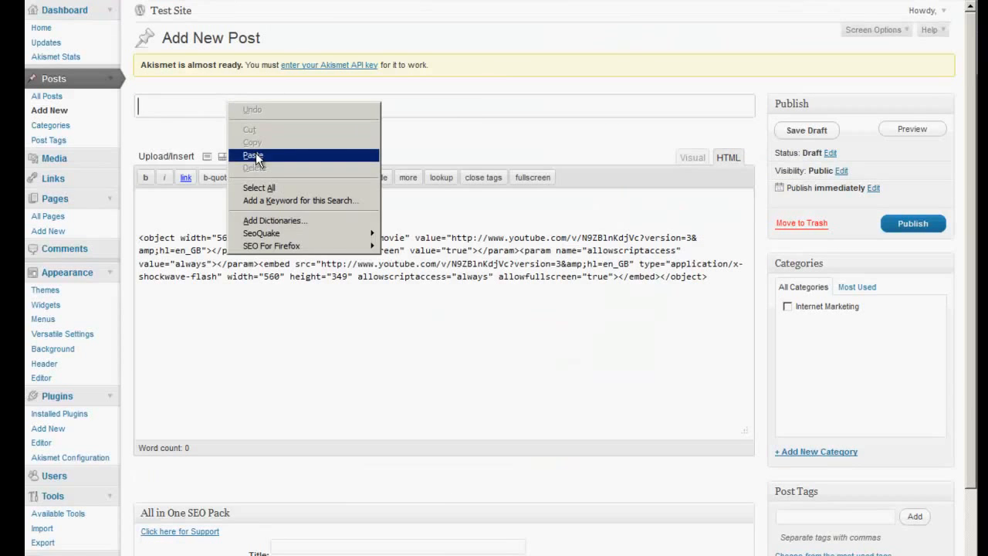
click(253, 154)
Paste the video title above the embed code in the post body, check it in visual mode and return to HTML mode
click(206, 201)
right_click(205, 206)
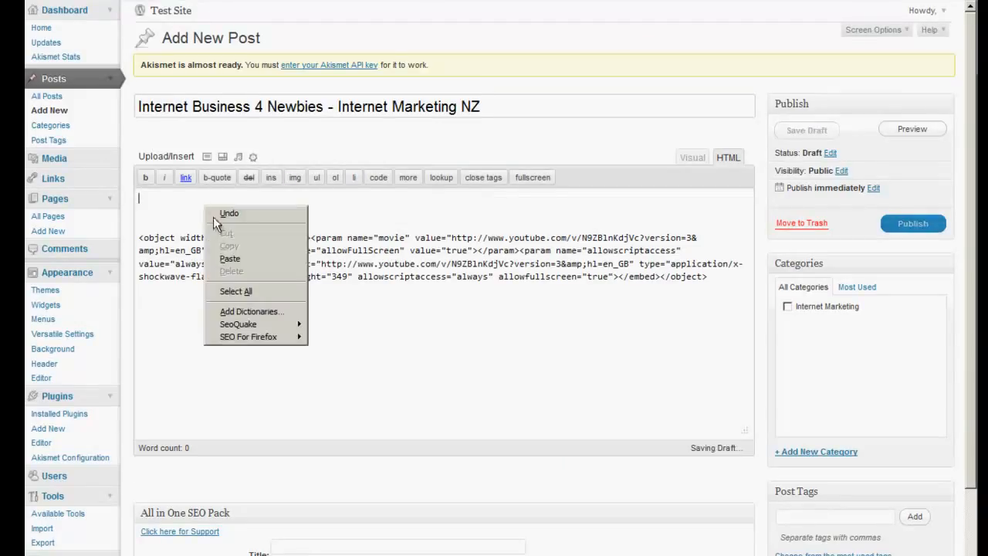
click(230, 259)
click(700, 162)
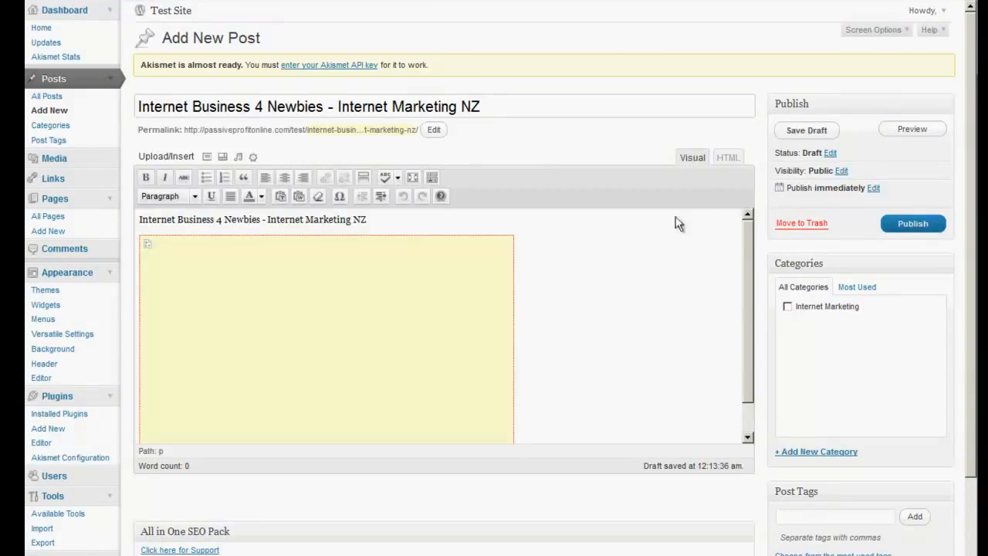
click(729, 158)
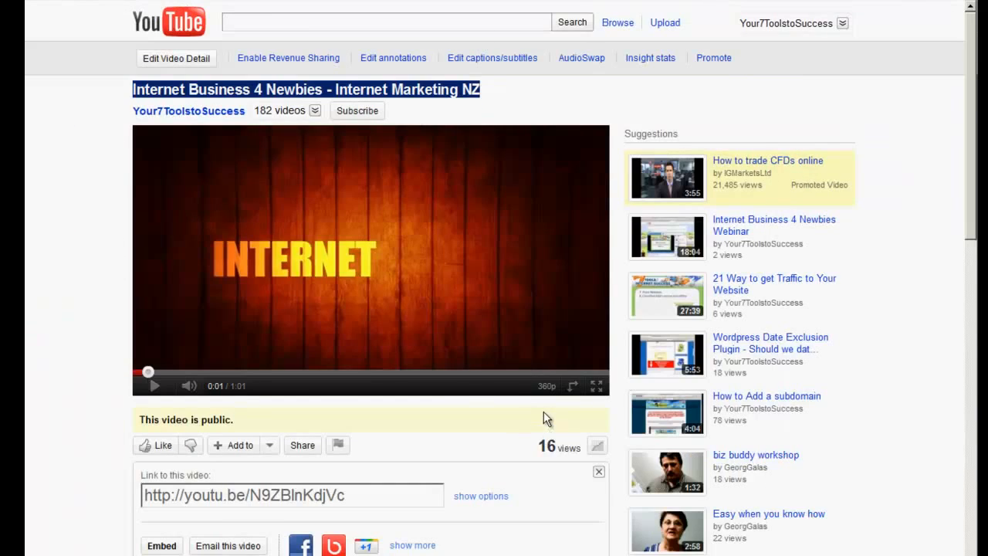
Copy the website link and description text from the YouTube video page and paste them below the embed code in the post
scroll(543, 418, down, 3)
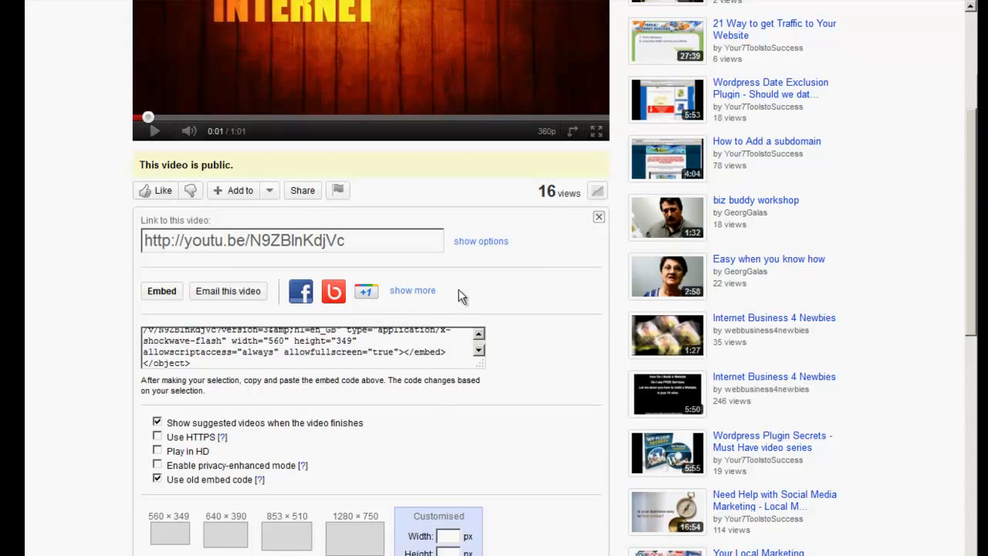
scroll(503, 329, down, 3)
click(376, 373)
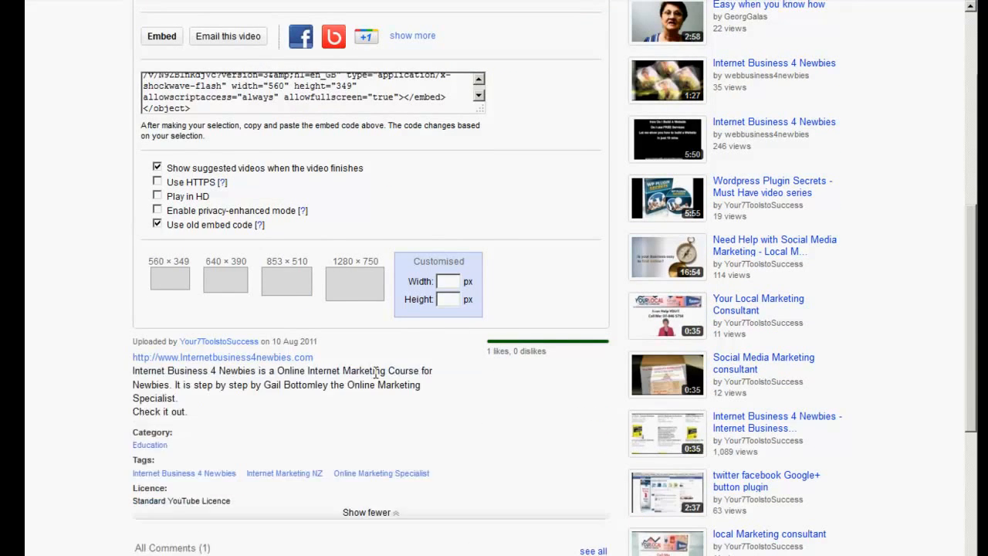
drag(183, 402, 152, 366)
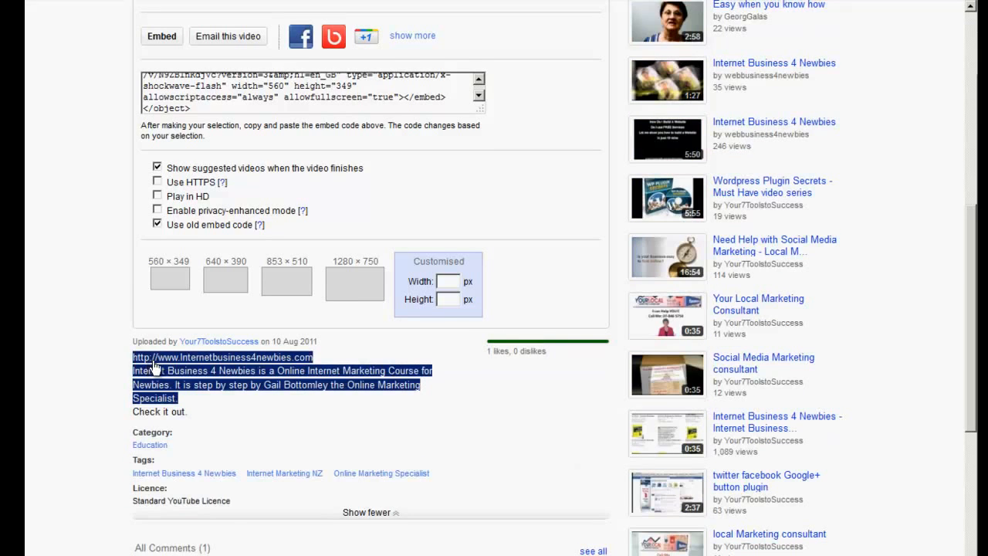
right_click(153, 361)
click(174, 456)
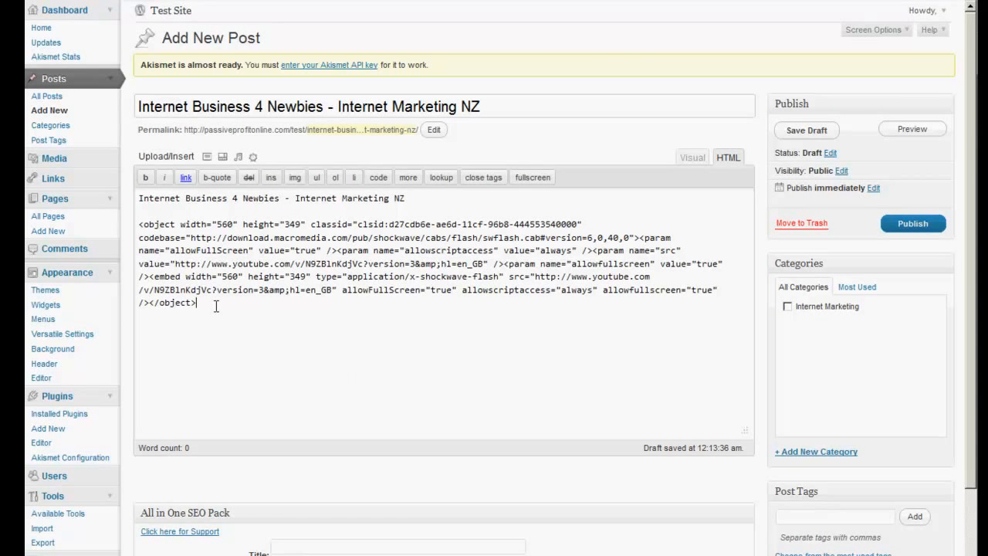
key(ctrl+v)
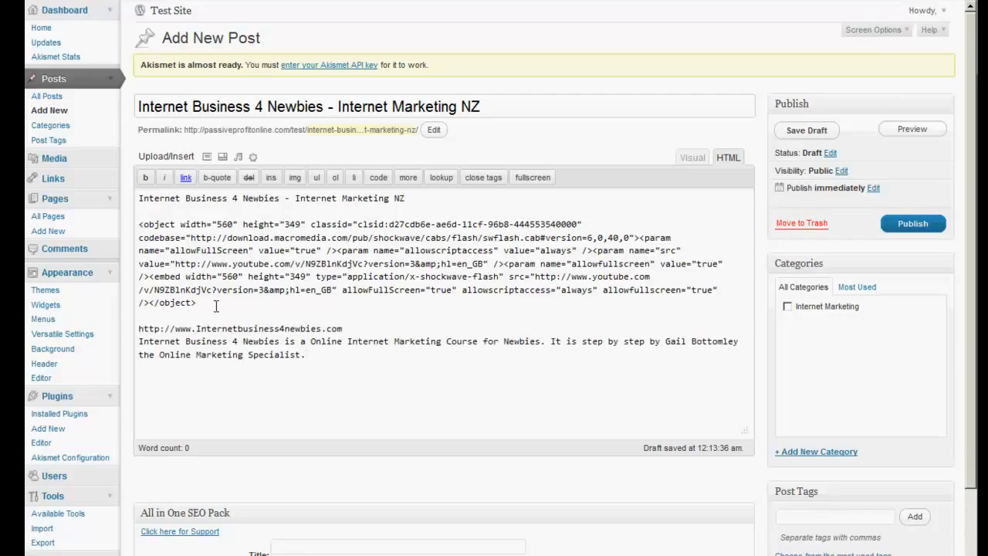
In visual mode, format the title line above the video as Heading 1 and colour it red
click(689, 158)
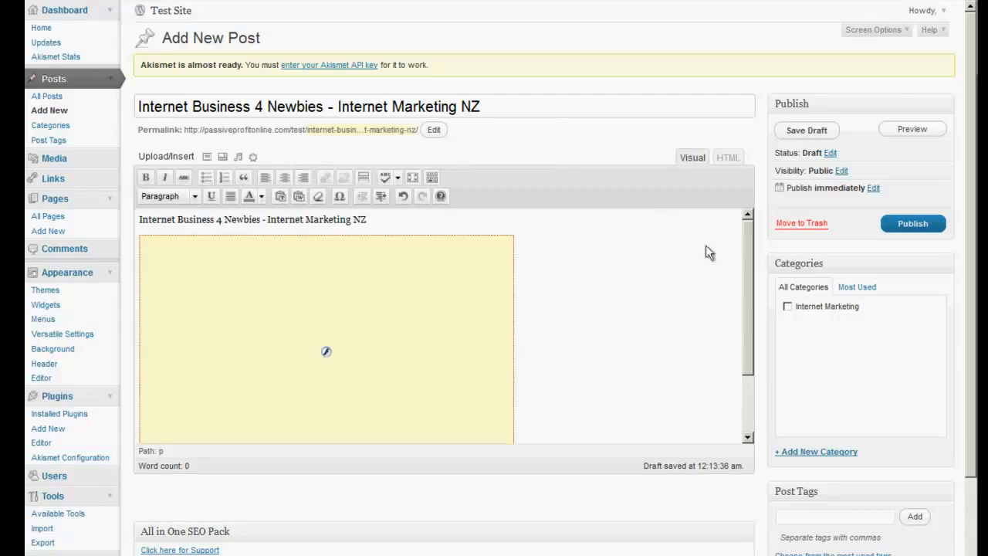
drag(386, 220, 139, 220)
click(193, 198)
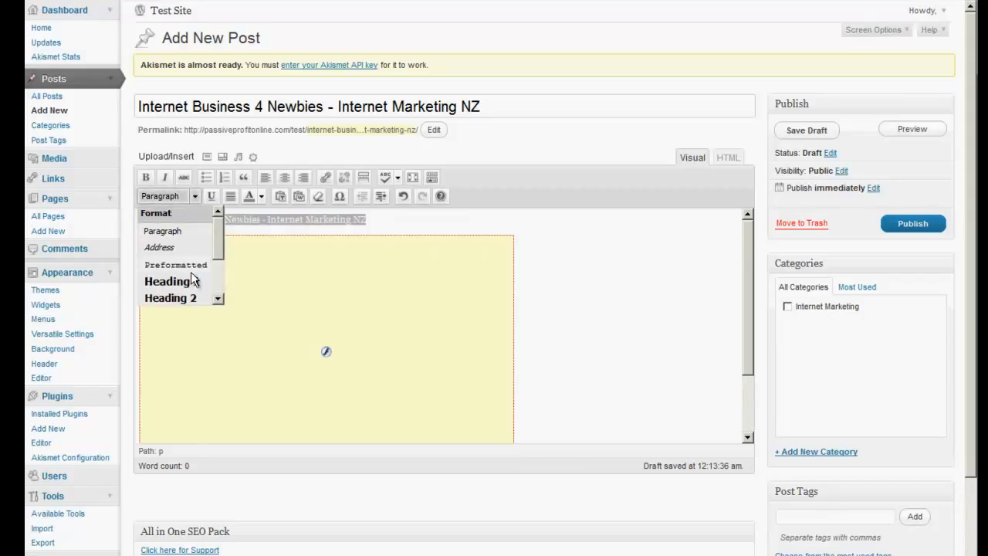
click(195, 279)
click(262, 197)
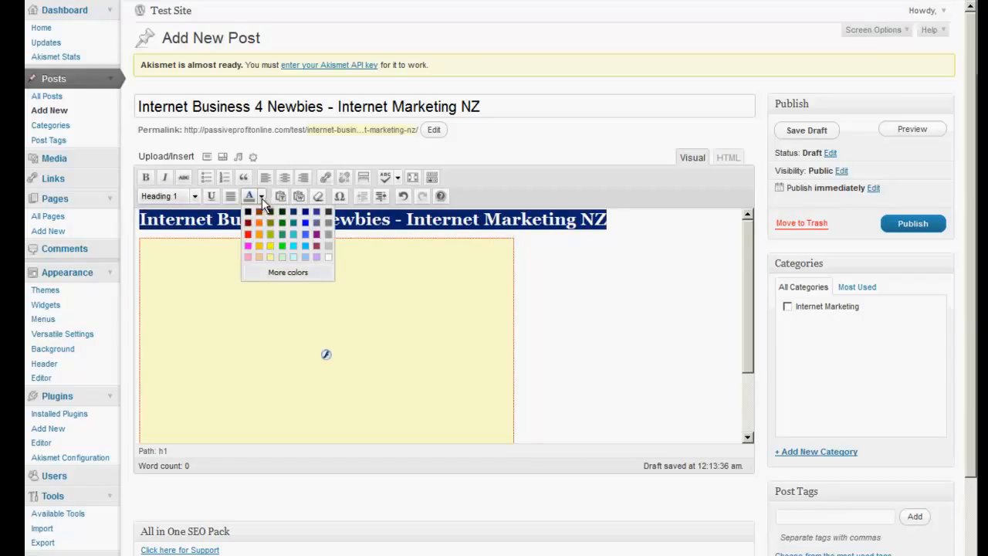
click(247, 235)
click(601, 302)
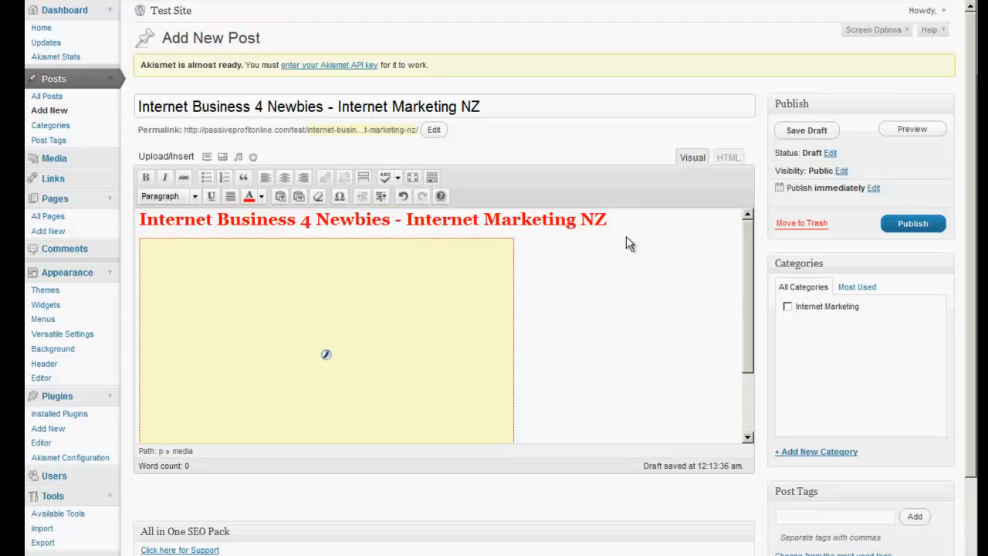
Insert a blank line between the heading and the video, publish the post and review it on the live site
key(Return)
key(ctrl+v)
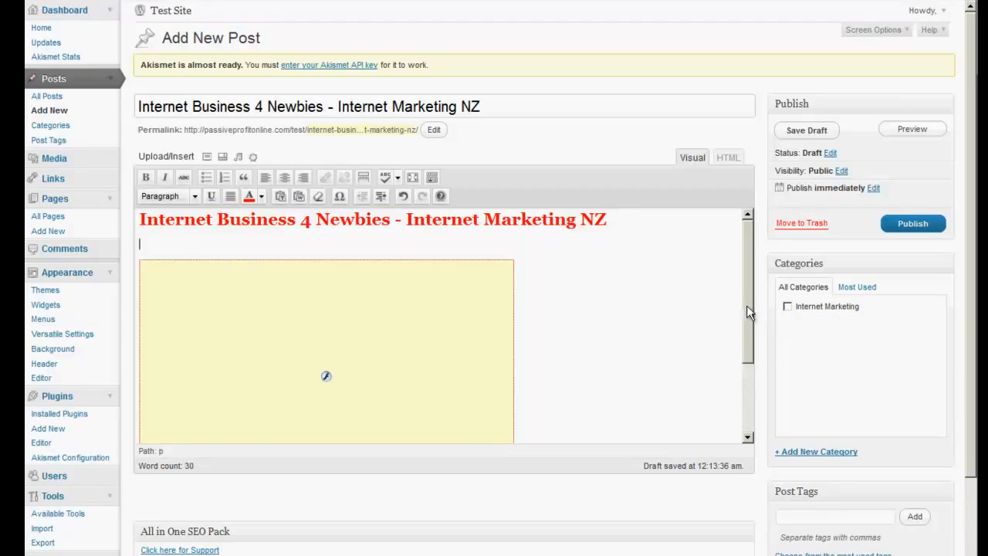
drag(746, 305, 746, 389)
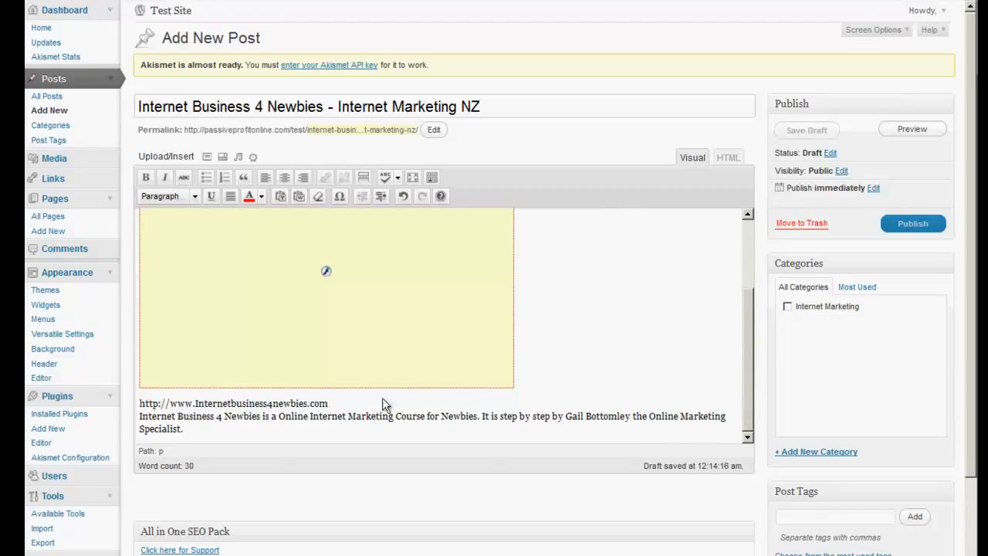
click(893, 229)
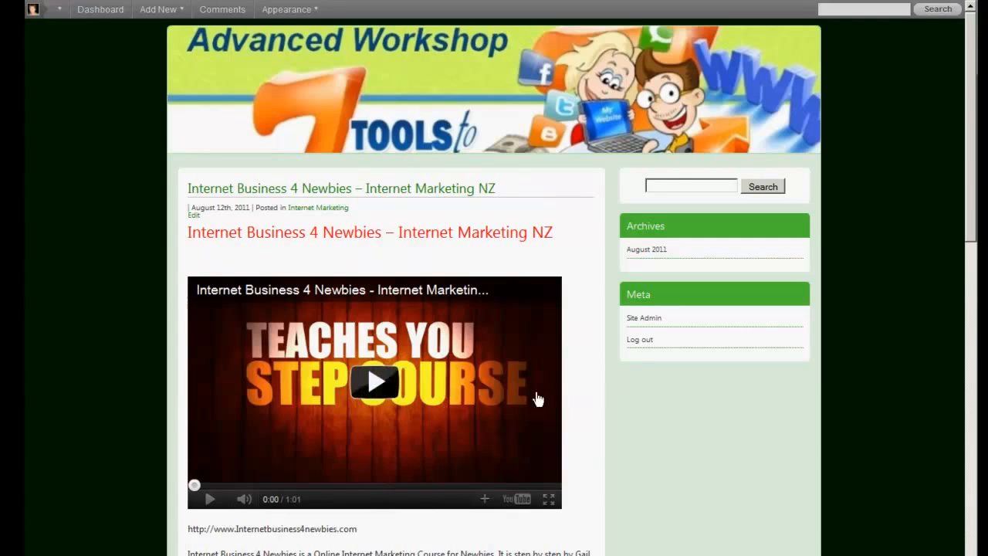
scroll(756, 393, down, 10)
scroll(759, 388, up, 10)
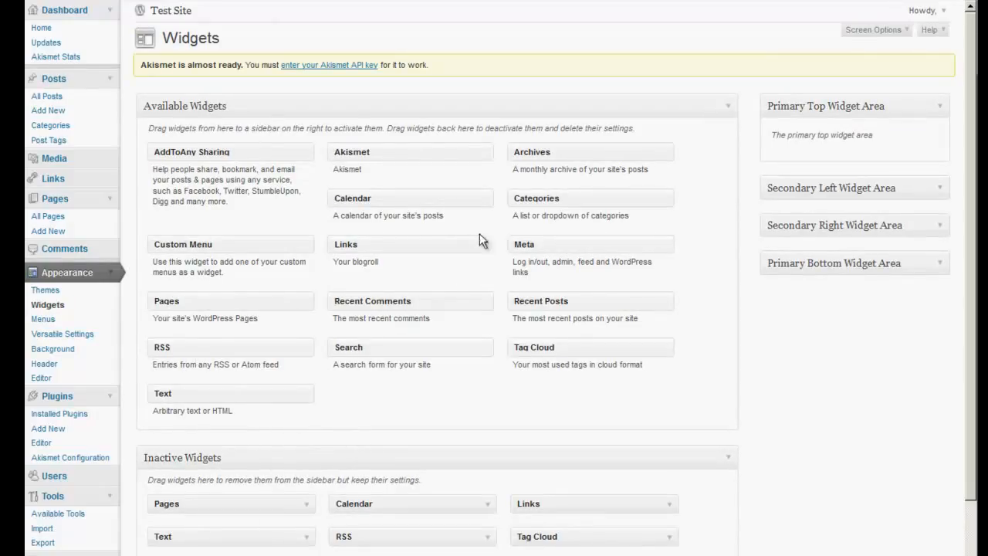
Add the Recent Posts widget to the Primary Top Widget Area, save it with an empty title and collapse it
drag(529, 298, 803, 149)
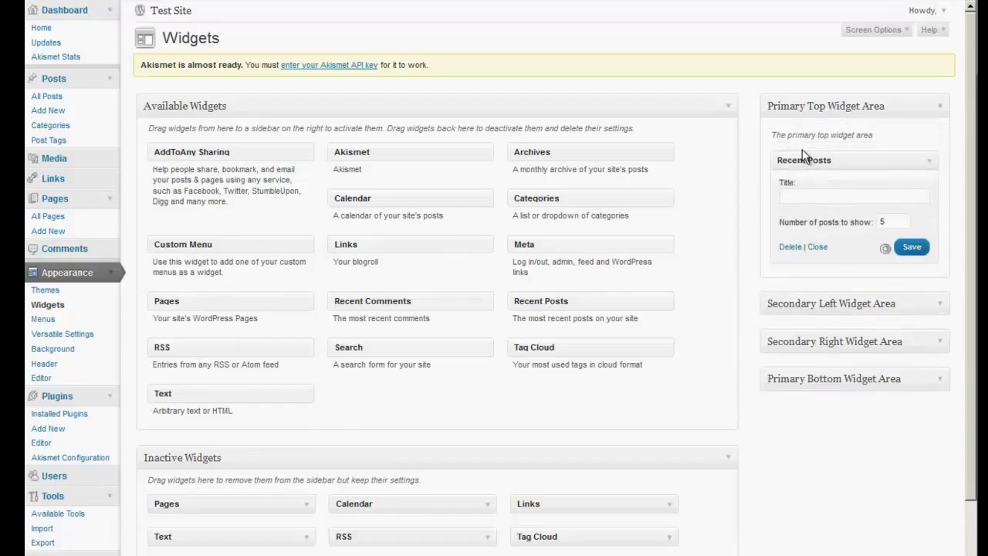
click(912, 249)
drag(191, 300, 385, 287)
click(817, 247)
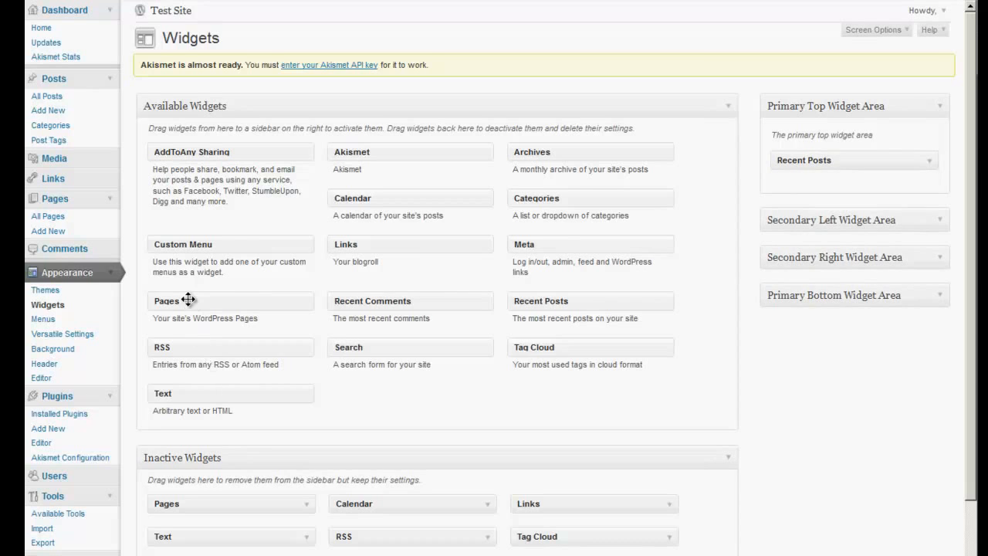
Add the Pages widget below Recent Posts in the Primary Top Widget Area and check the sidebar on the reloaded site
drag(187, 299, 811, 183)
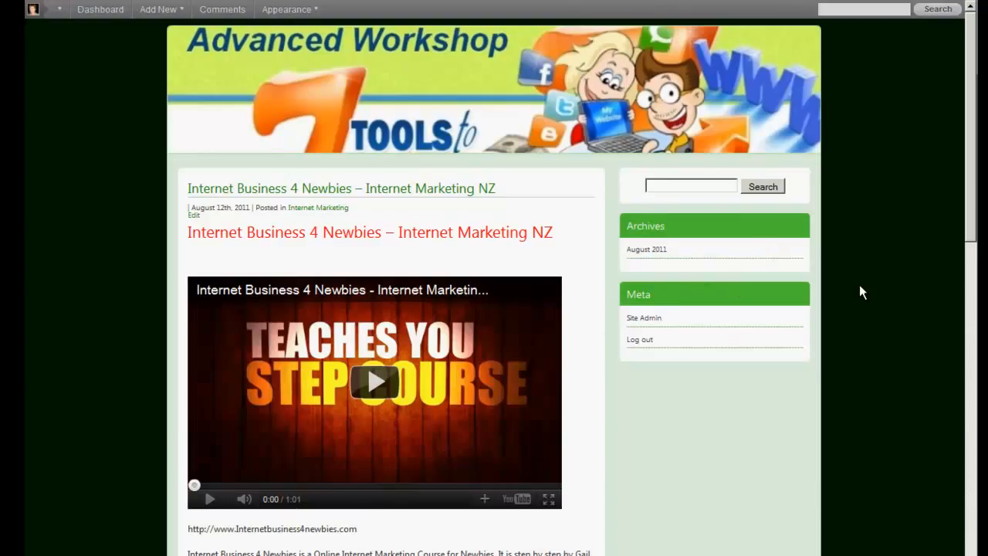
key(F5)
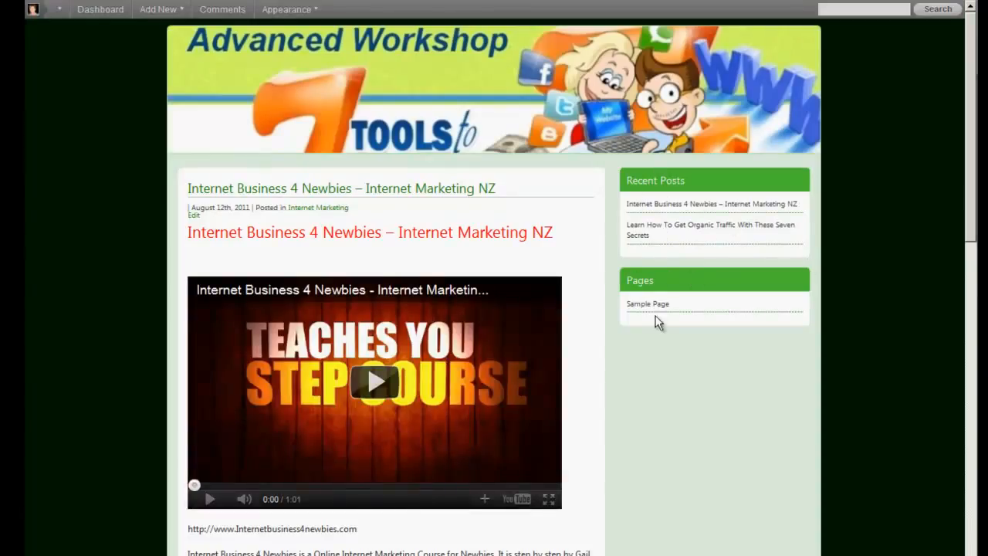
scroll(732, 401, down, 5)
scroll(733, 402, up, 5)
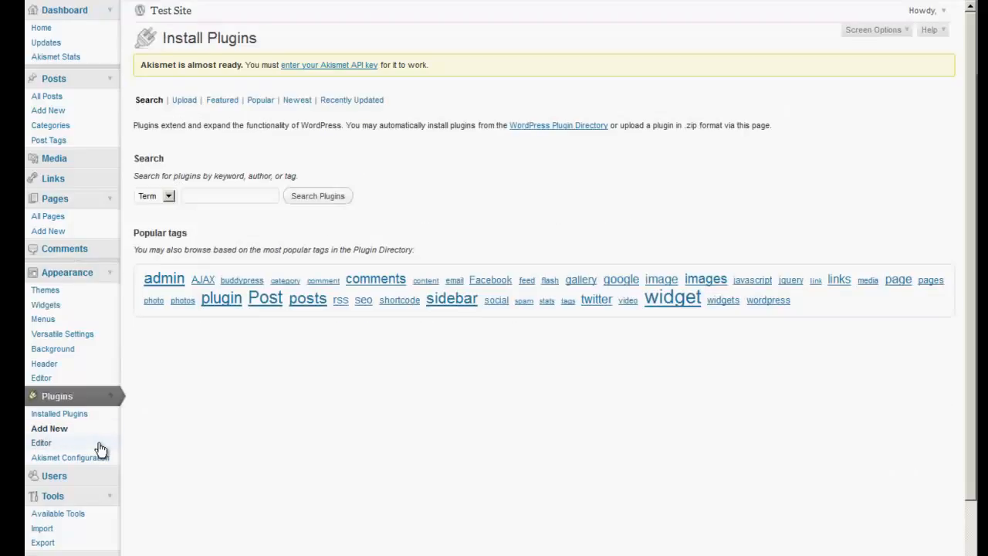
Choose the plugin file wordpress-youtube-plugin_pro.zip from the desktop folders for upload in Install Plugins
click(185, 100)
click(247, 180)
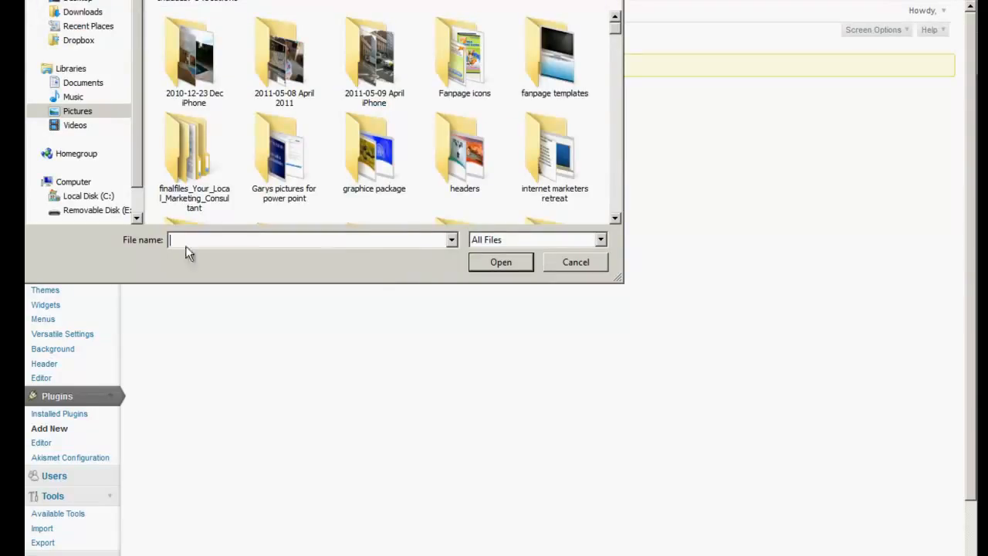
click(77, 1)
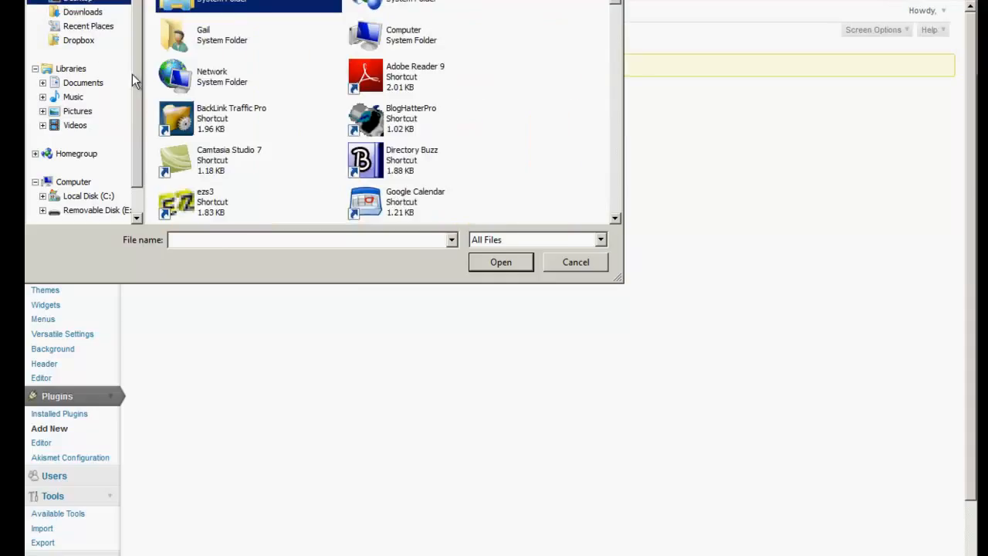
click(429, 163)
scroll(430, 165, down, 6)
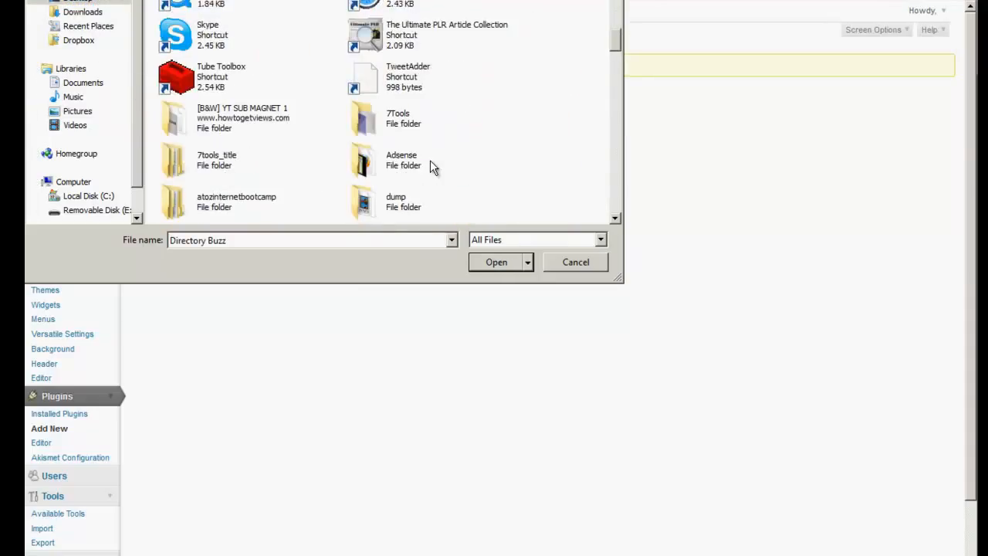
scroll(430, 165, down, 3)
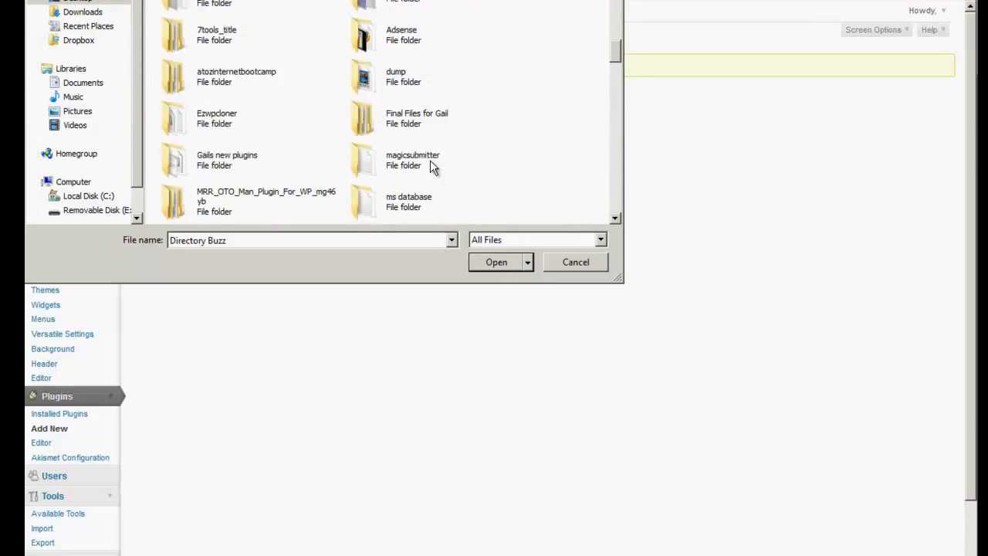
scroll(446, 164, down, 3)
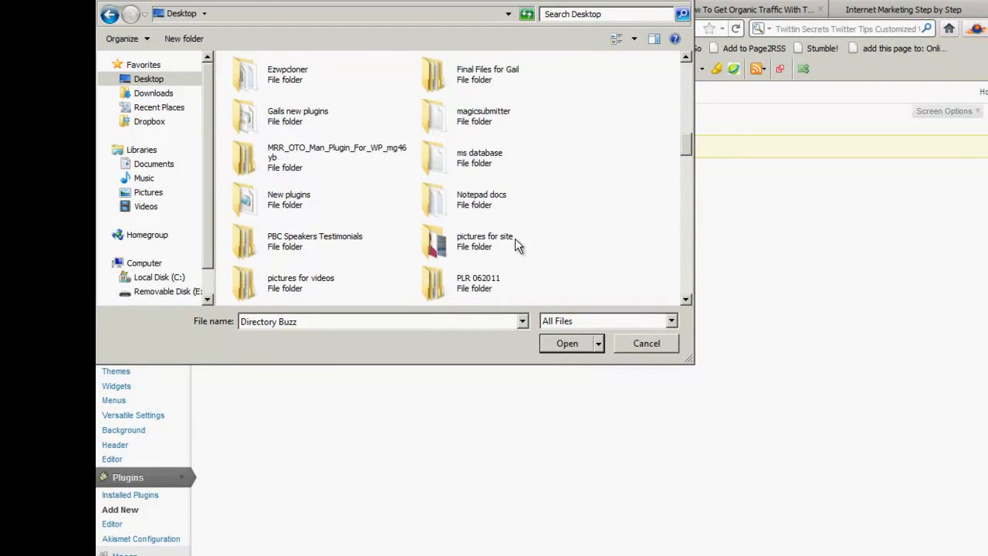
scroll(515, 240, up, 3)
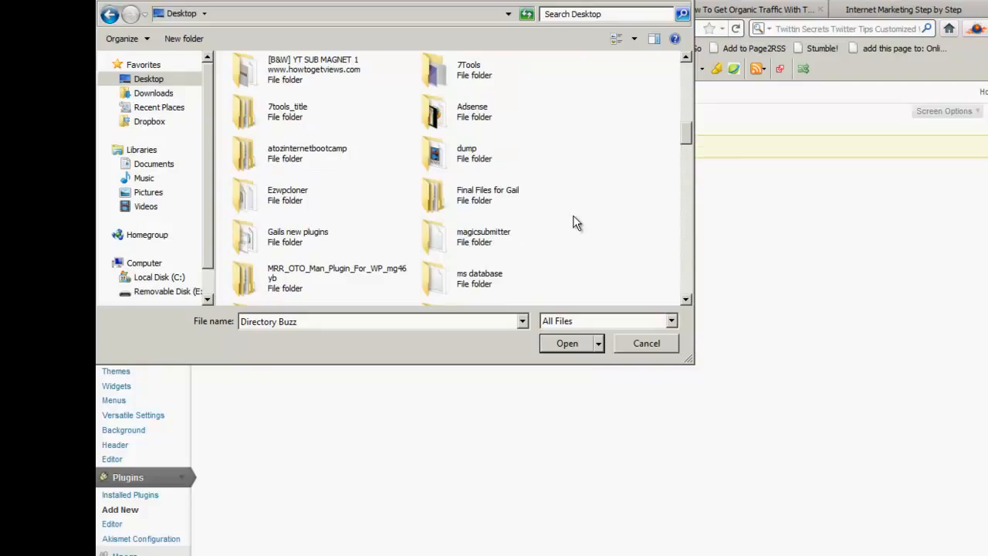
scroll(574, 222, down, 2)
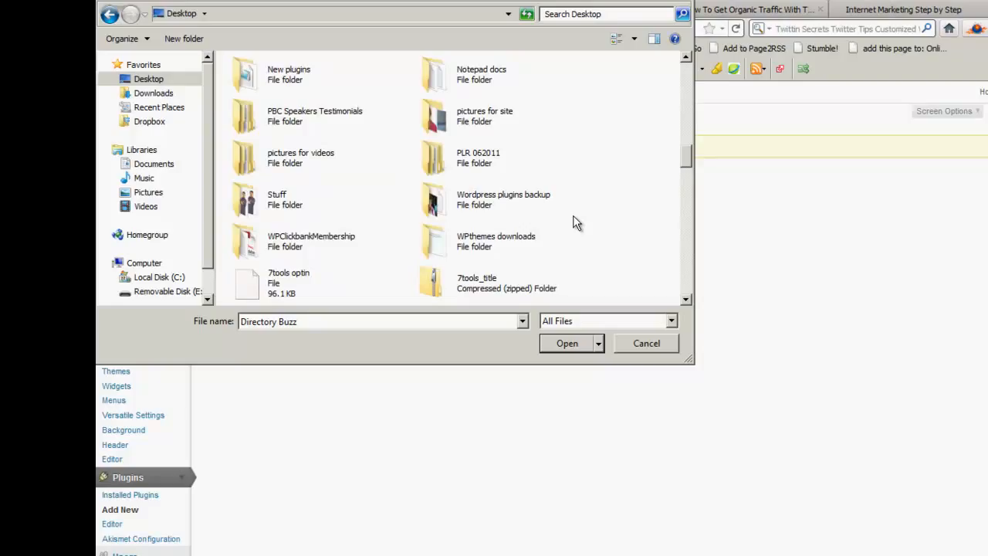
scroll(575, 222, down, 2)
scroll(574, 223, up, 3)
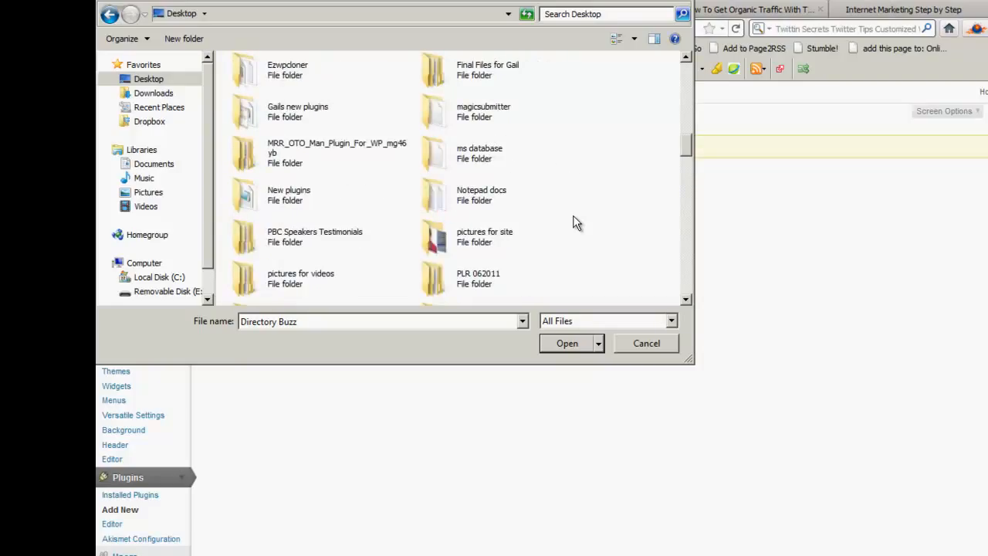
scroll(575, 222, up, 1)
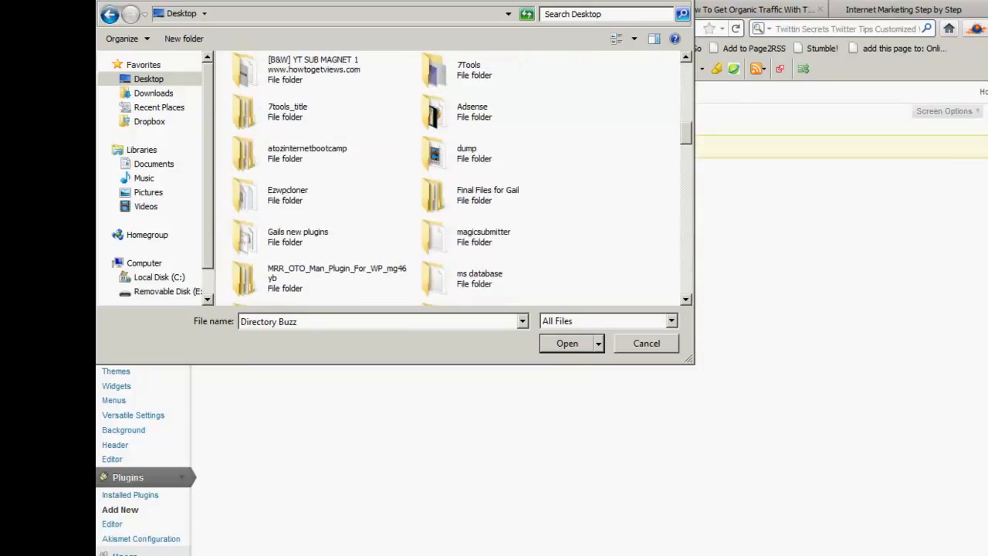
click(568, 343)
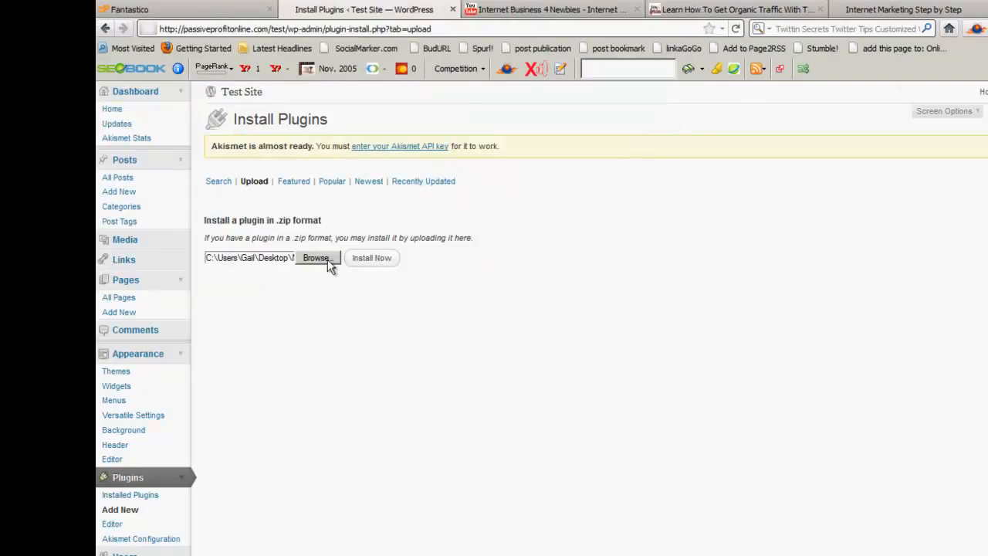
Install and activate the chosen plugin, and open its WP YouTube tool page
click(371, 258)
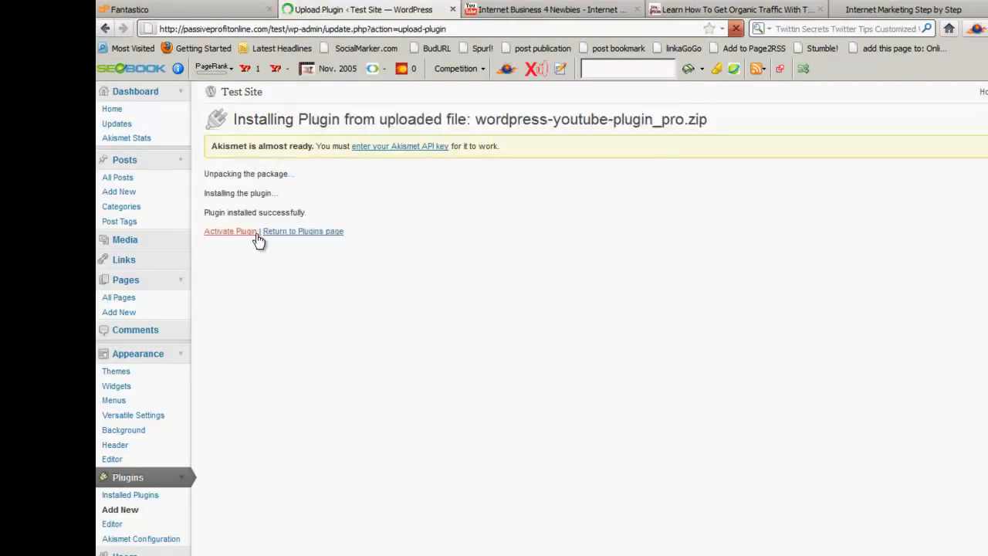
click(230, 231)
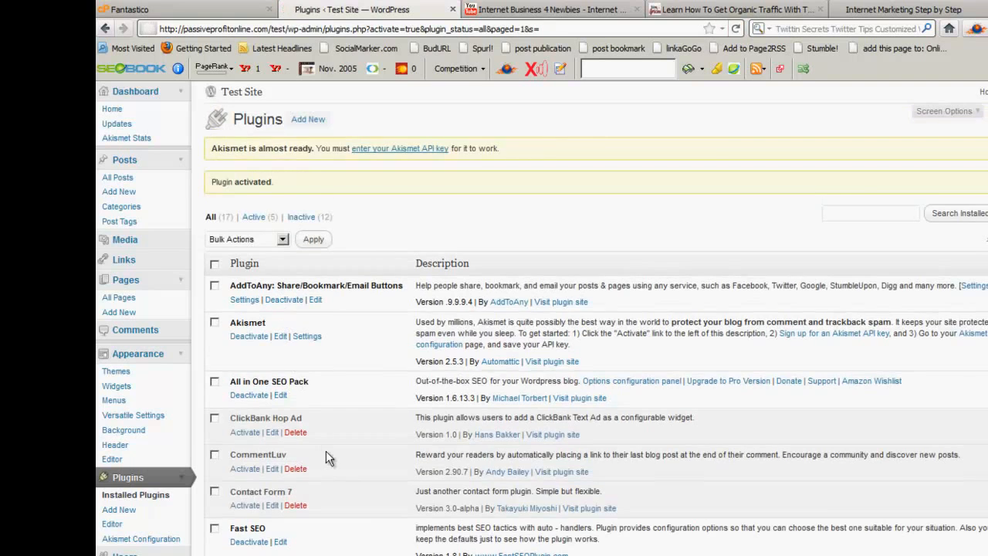
scroll(326, 450, down, 5)
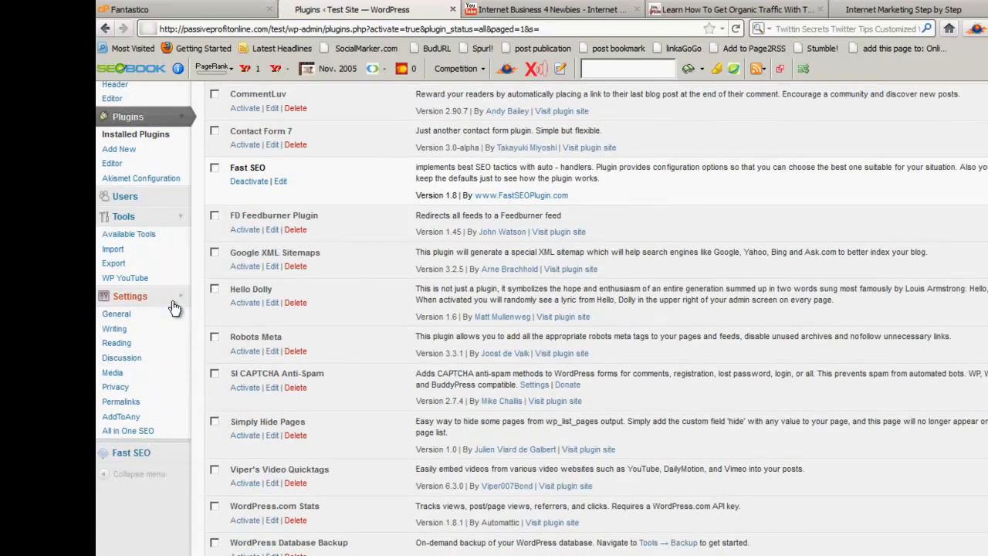
click(182, 197)
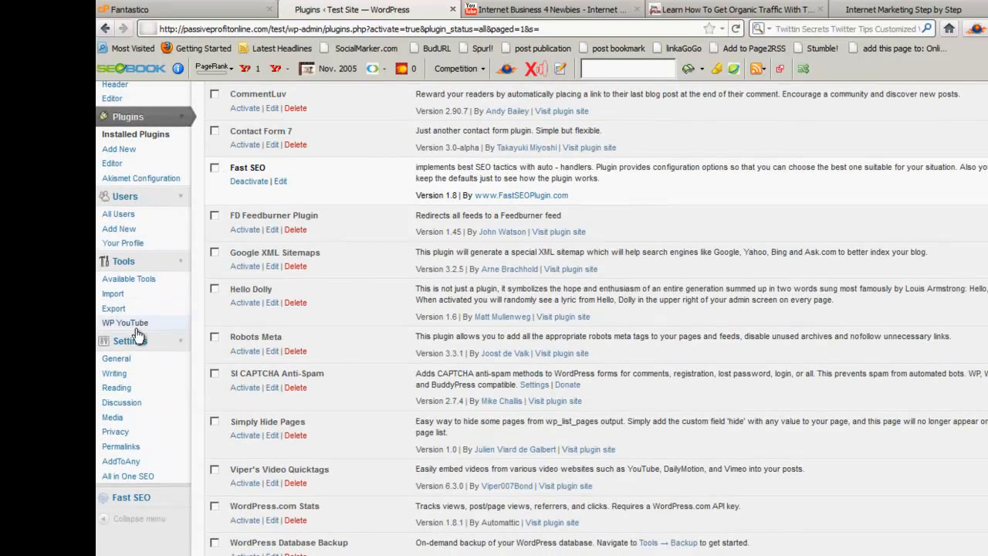
click(110, 324)
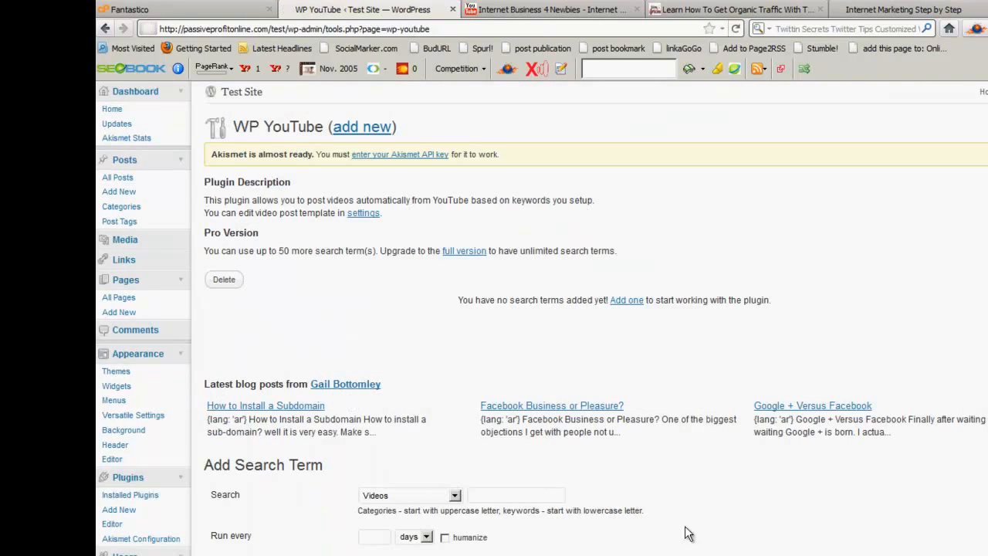
Fill in a WP YouTube video search term "Internet Marketing" that runs every 5 days with humanize enabled
scroll(670, 533, down, 3)
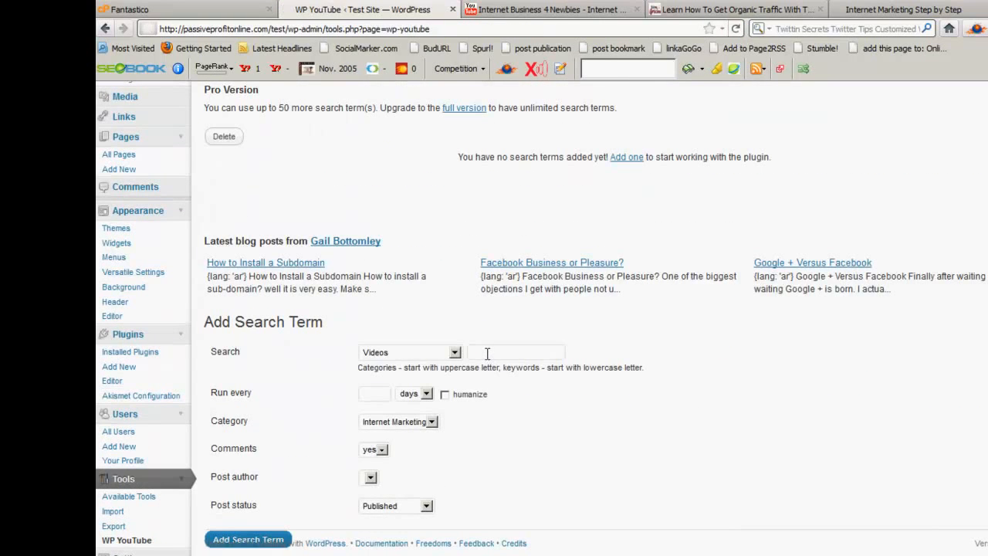
click(513, 352)
text(Internet Marketing)
click(376, 397)
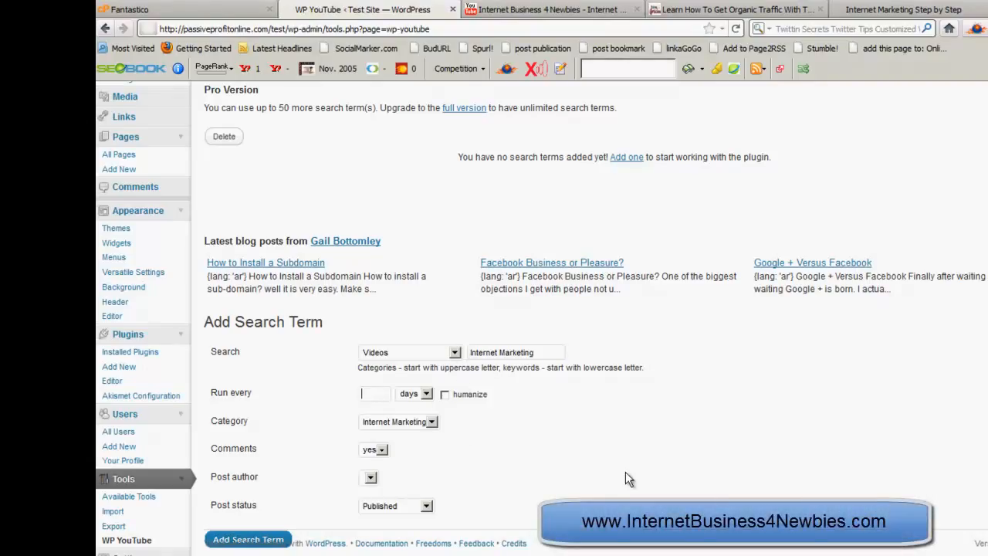
text(5)
click(445, 395)
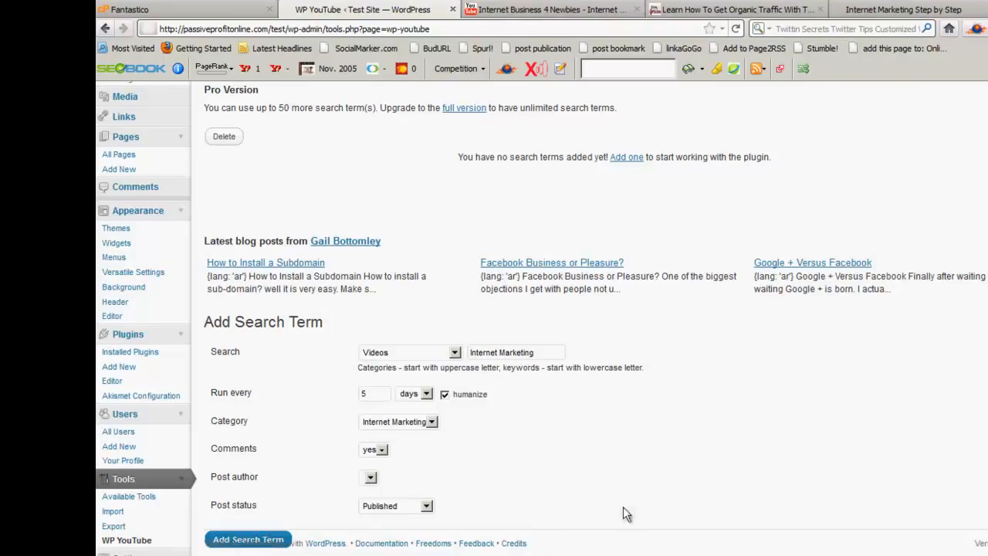
scroll(651, 533, down, 1)
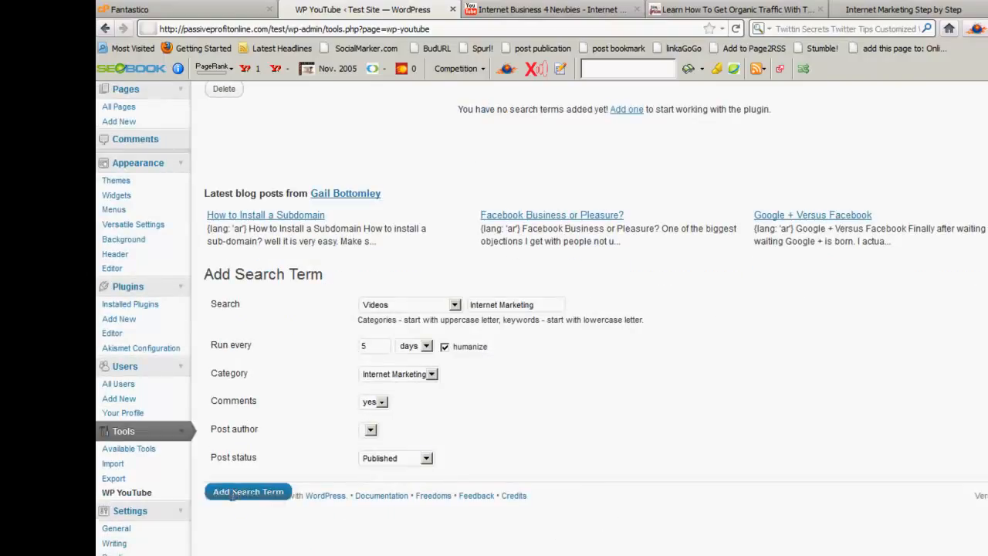
Review the published posts in the list of all posts
click(735, 29)
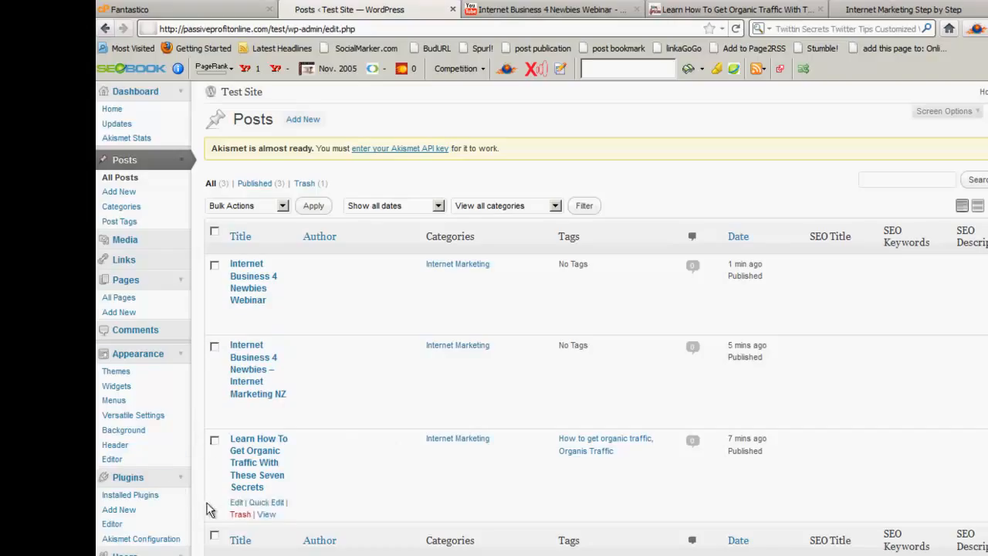
scroll(202, 527, down, 3)
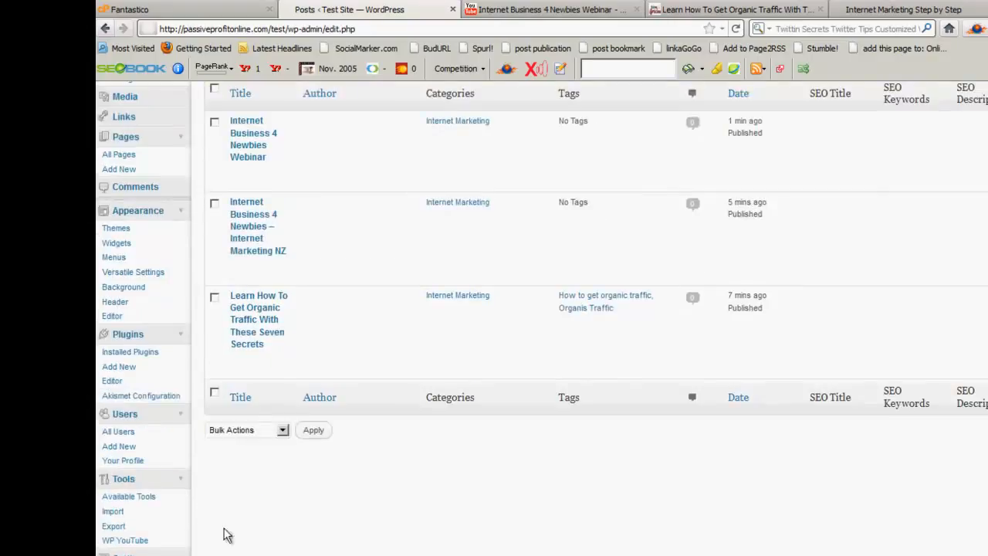
scroll(219, 538, up, 3)
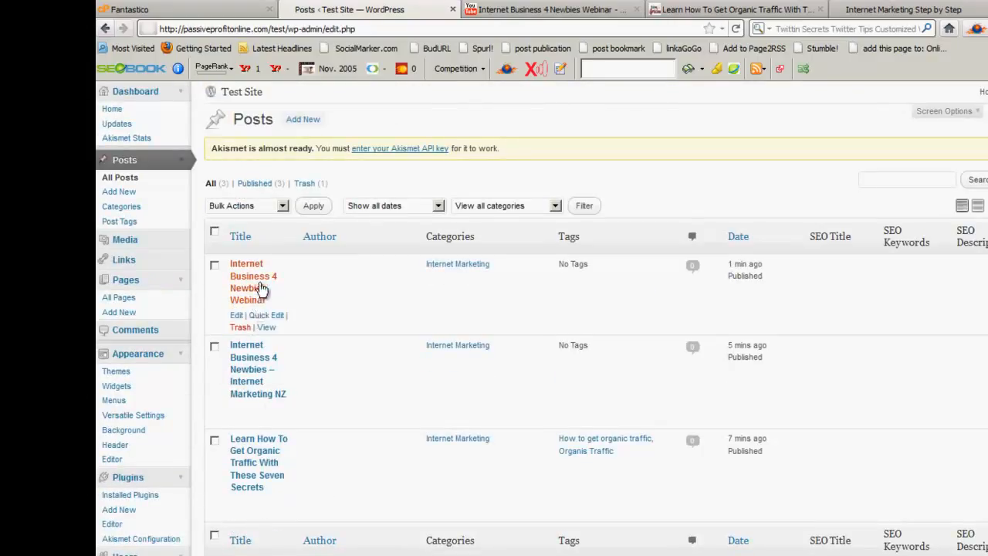
Examine the test site's front page, including the header, the sidebar widgets and the two video posts and the organic traffic article
click(903, 9)
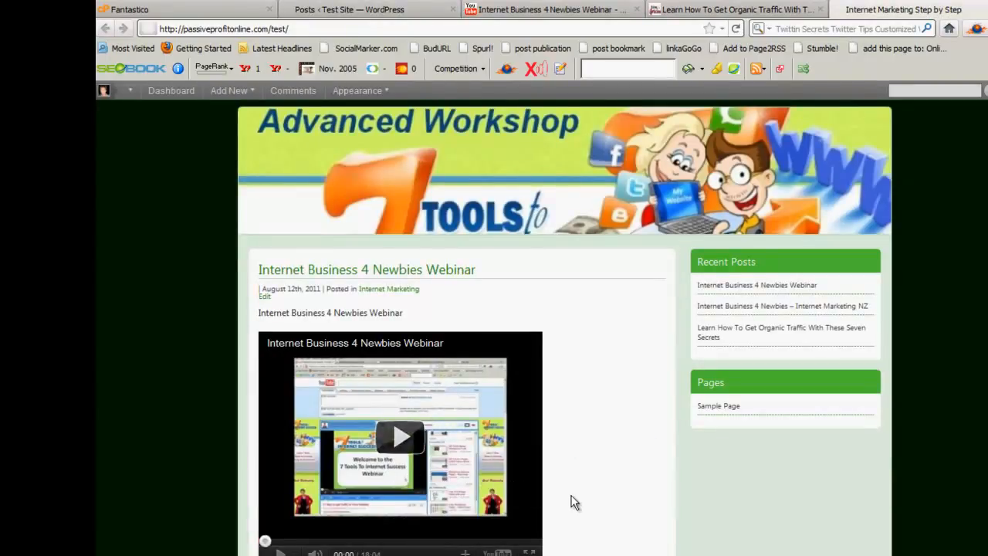
scroll(574, 503, down, 6)
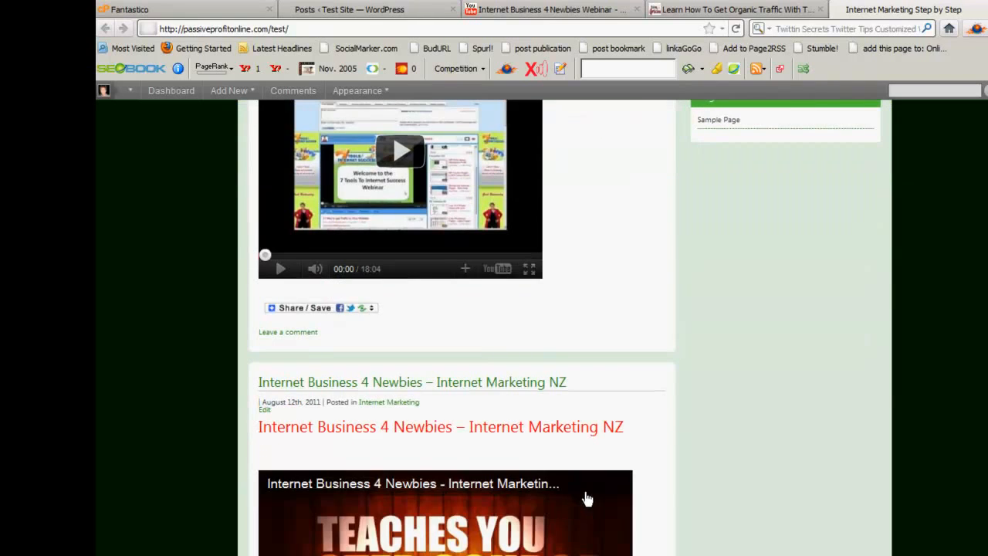
scroll(717, 483, up, 2)
scroll(718, 483, up, 3)
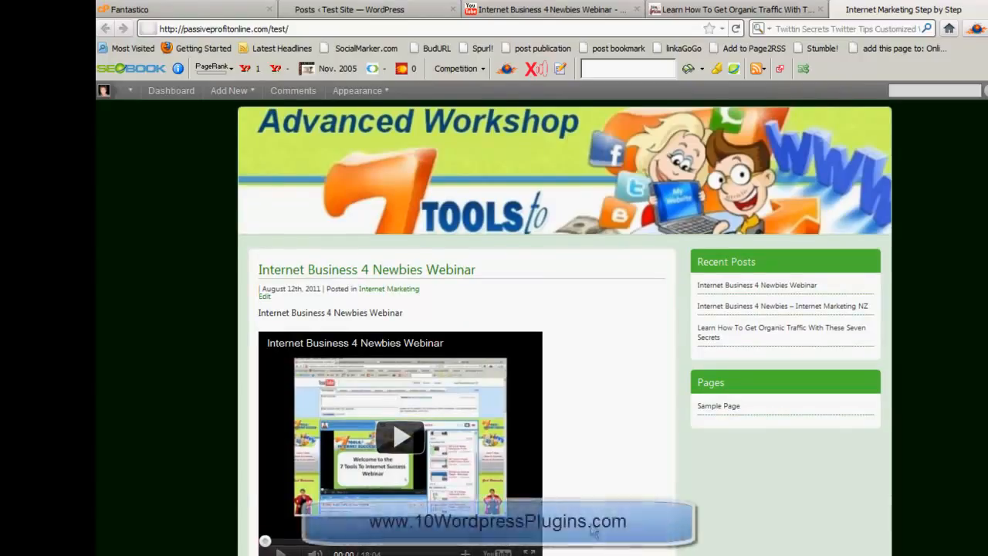
scroll(509, 451, down, 3)
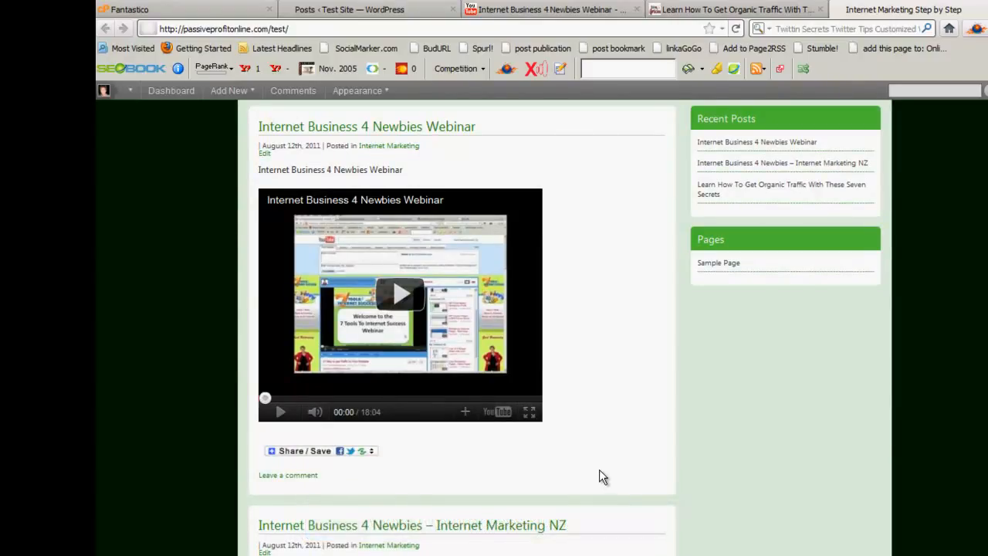
scroll(602, 476, down, 5)
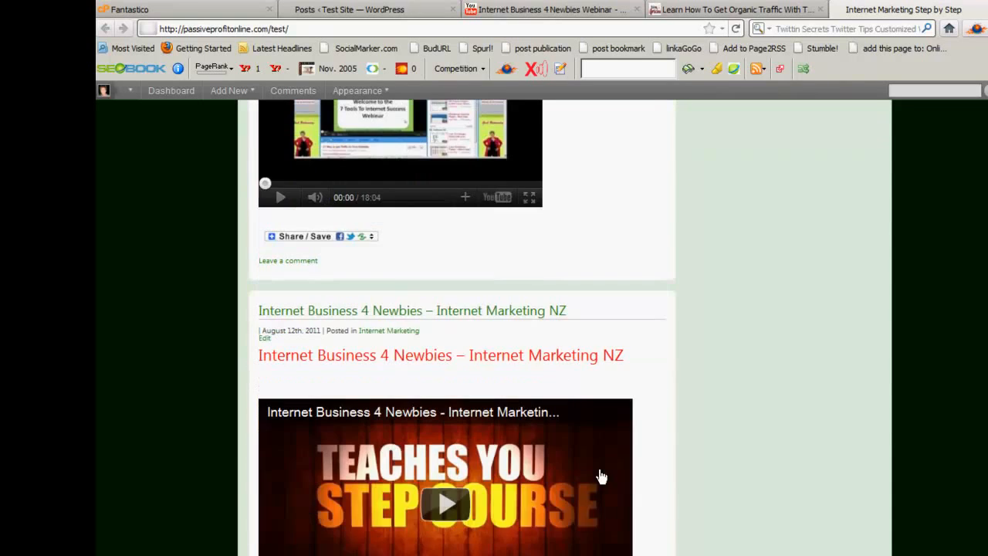
scroll(722, 511, up, 8)
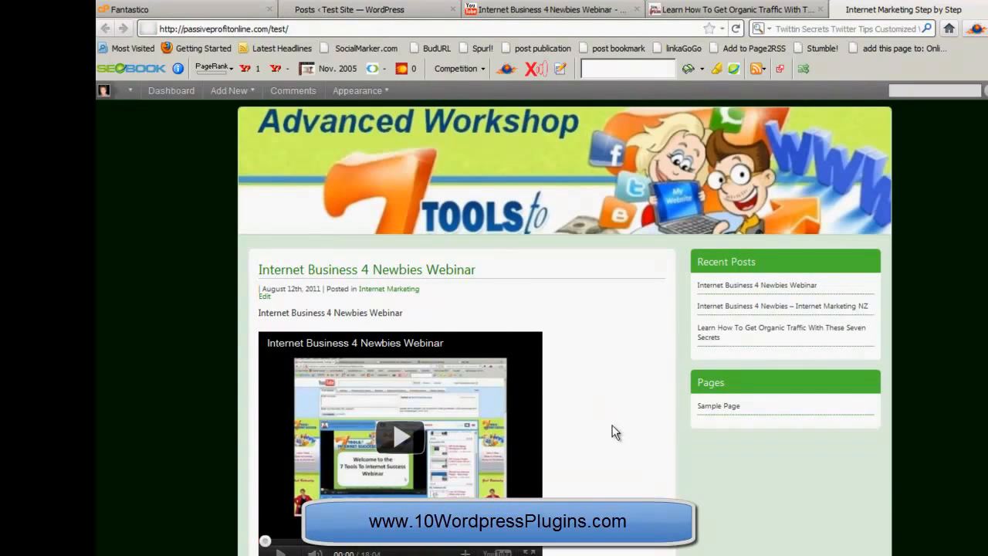
scroll(709, 471, down, 5)
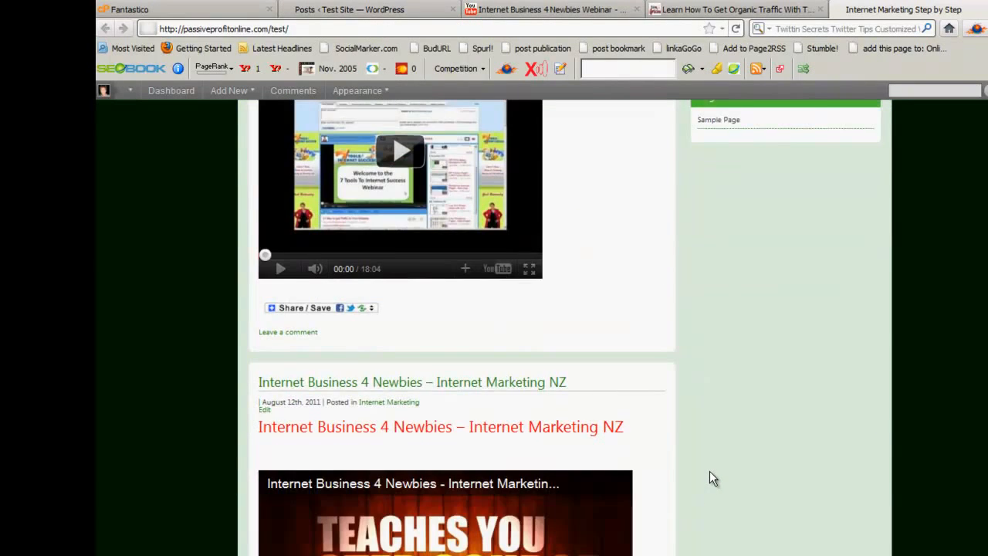
scroll(710, 470, up, 1)
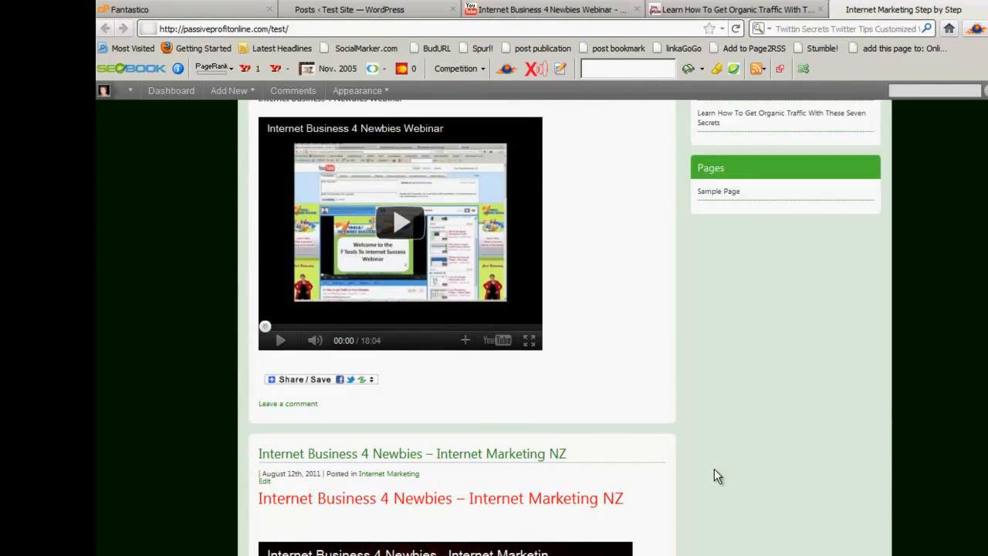
scroll(714, 476, down, 7)
scroll(714, 469, down, 8)
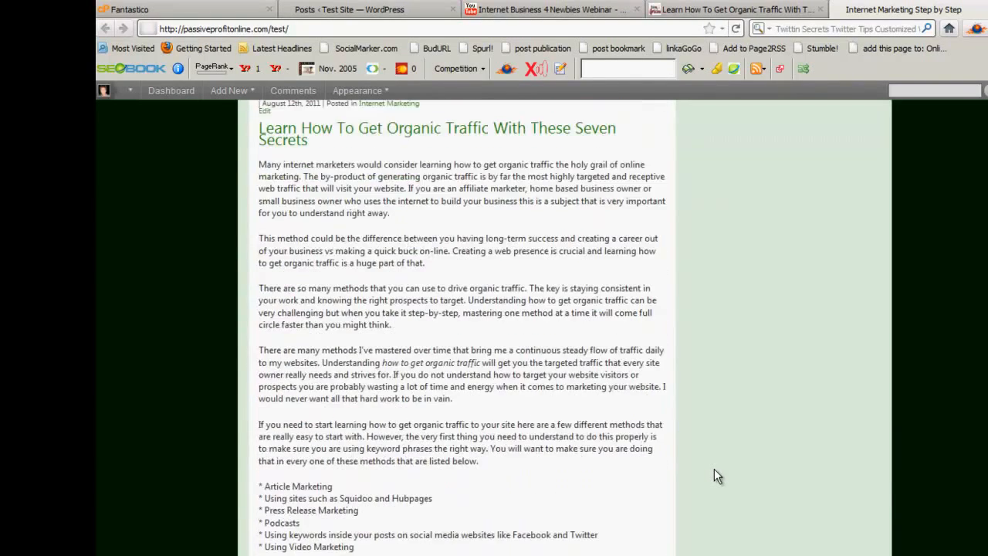
scroll(746, 444, down, 2)
scroll(747, 446, up, 15)
scroll(747, 446, up, 4)
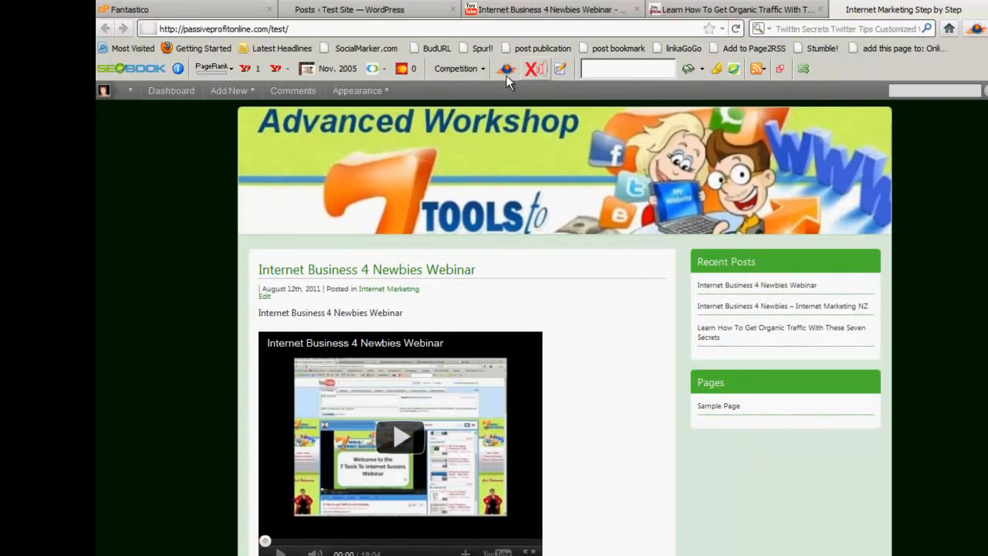
Open the fastseoplugin.com website in place of the organic traffic article on EzineArticles
click(745, 11)
click(426, 27)
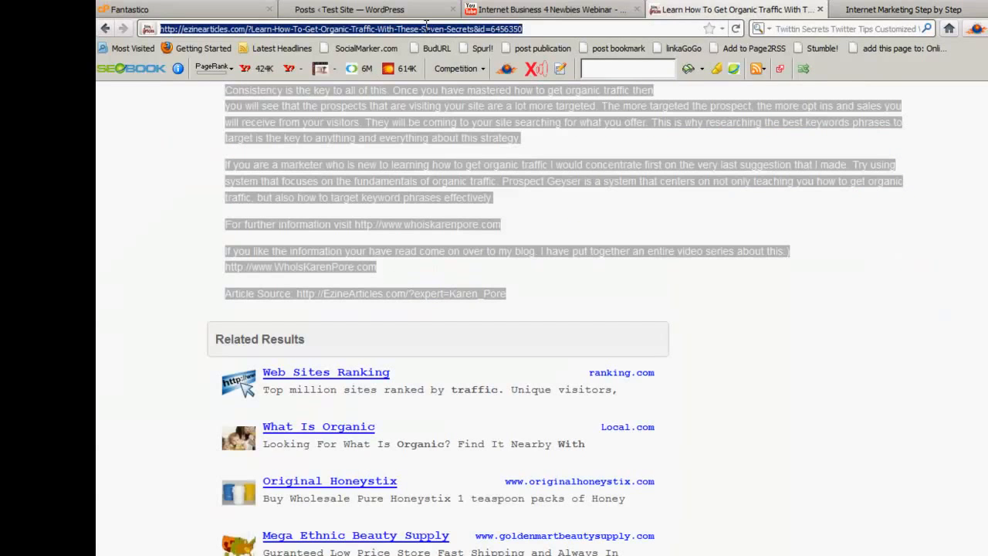
text(fast)
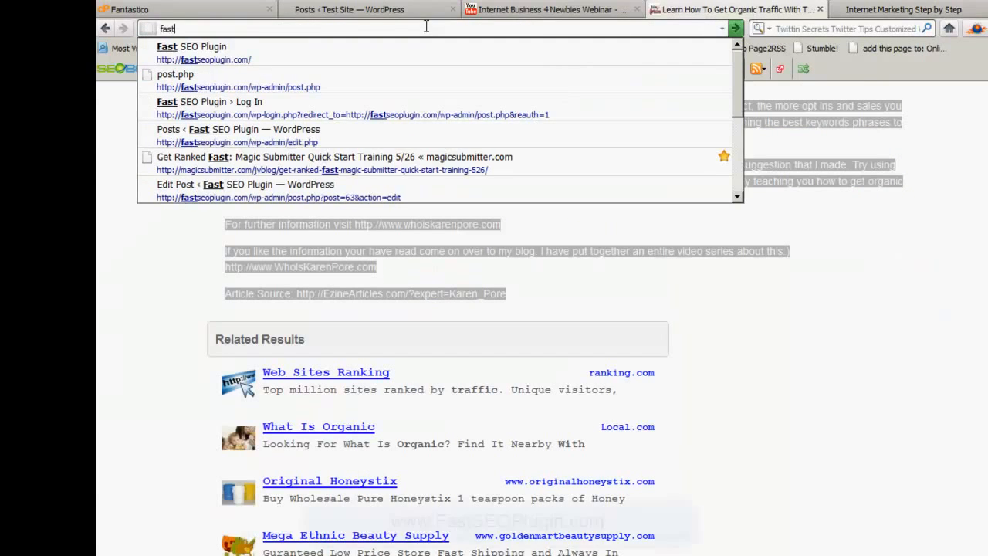
key(Down)
key(Return)
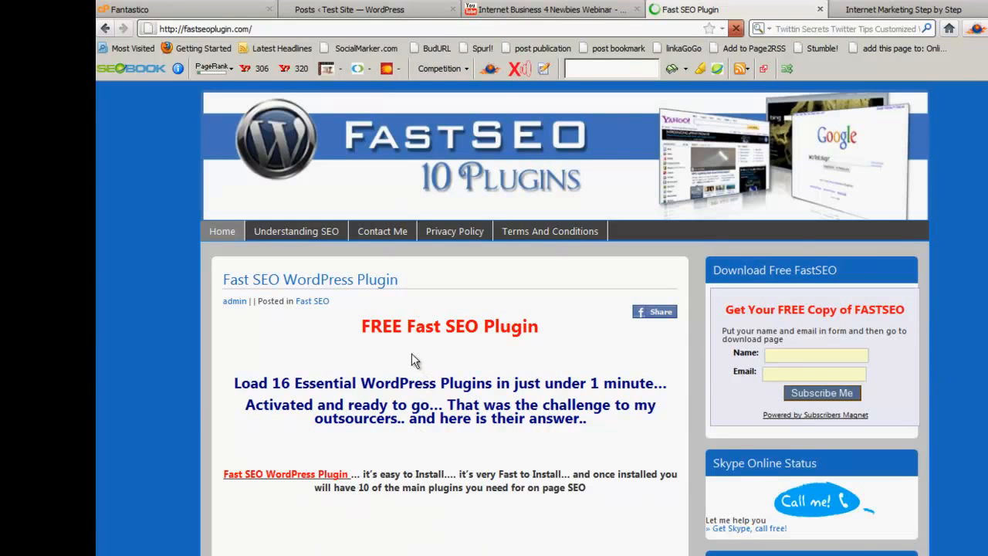
Examine the Fast SEO Plugin home page, including its free plugin offer, sign-up form, sidebar plugins and WordPress plugin posts
scroll(540, 351, down, 5)
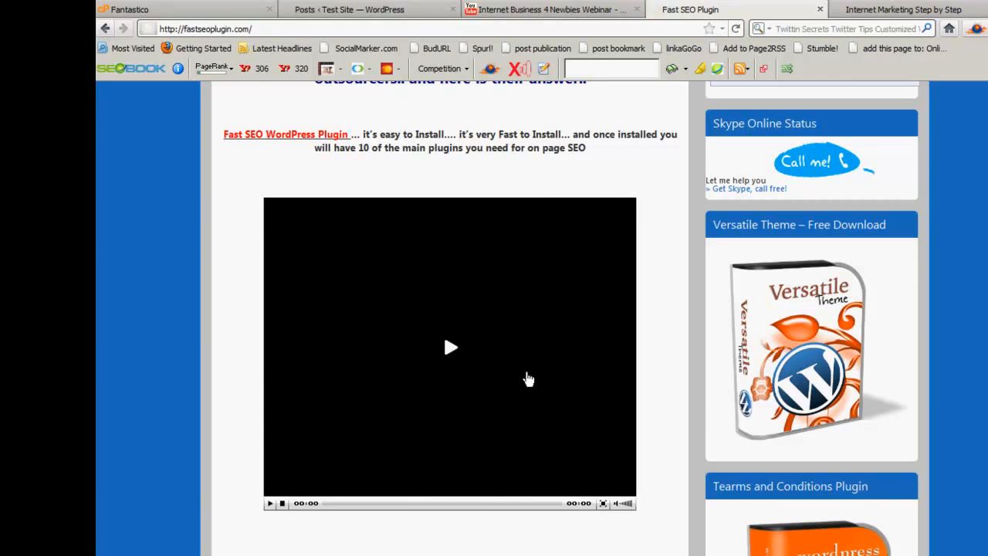
scroll(591, 400, down, 5)
scroll(590, 400, down, 10)
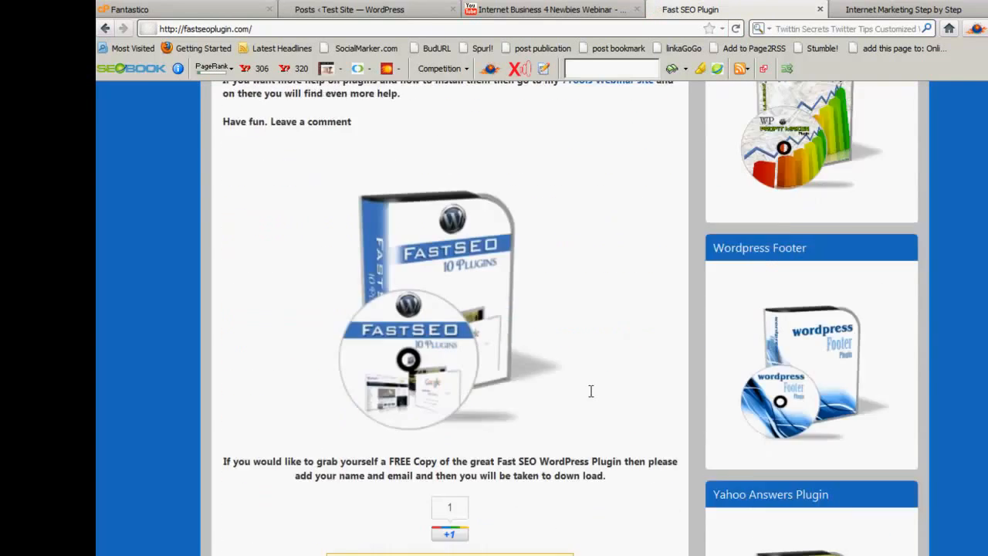
scroll(620, 442, down, 3)
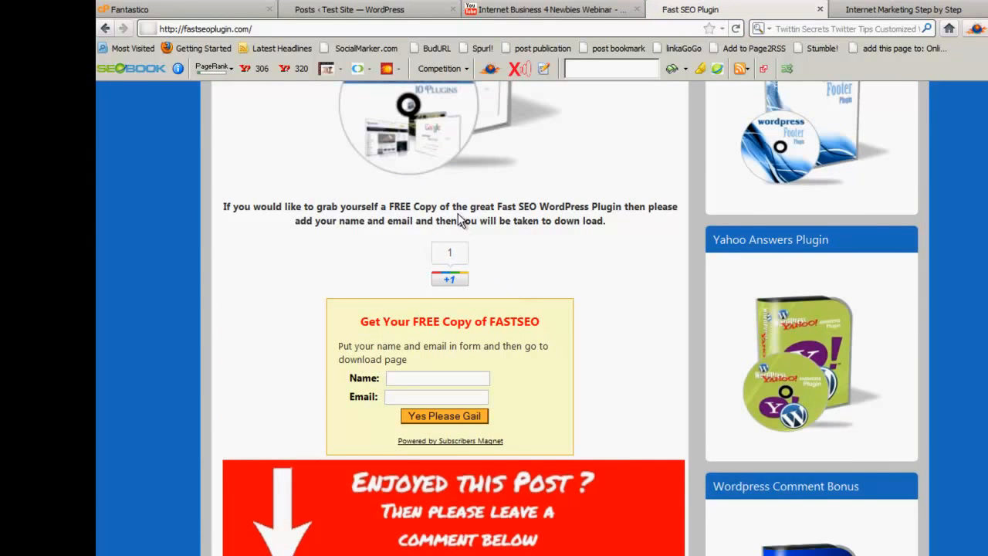
scroll(626, 368, down, 5)
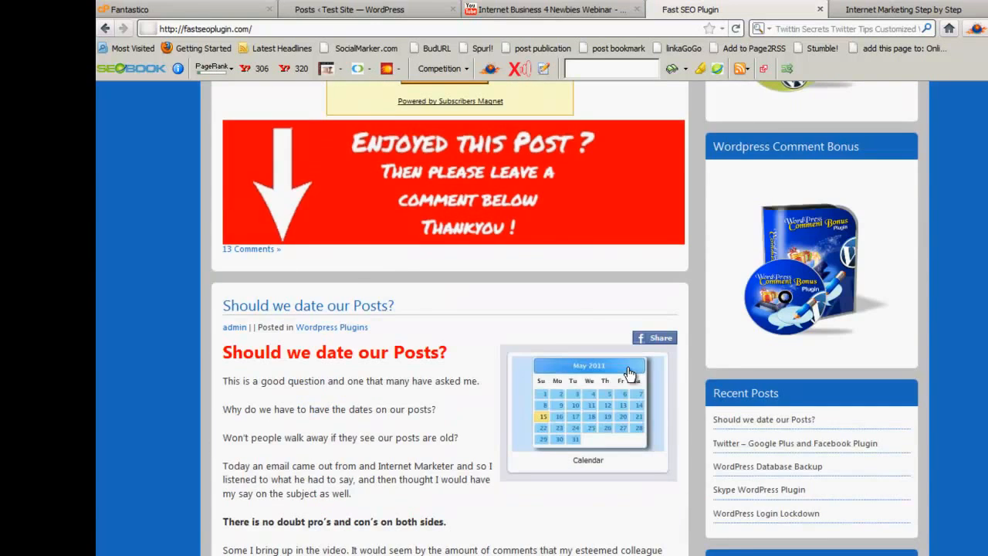
scroll(435, 421, down, 4)
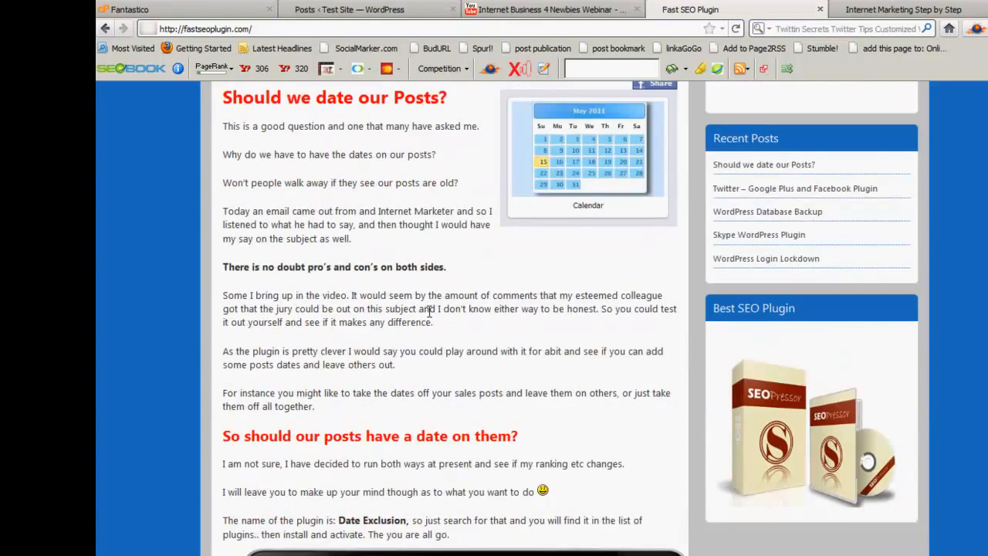
scroll(467, 351, down, 3)
scroll(468, 351, down, 11)
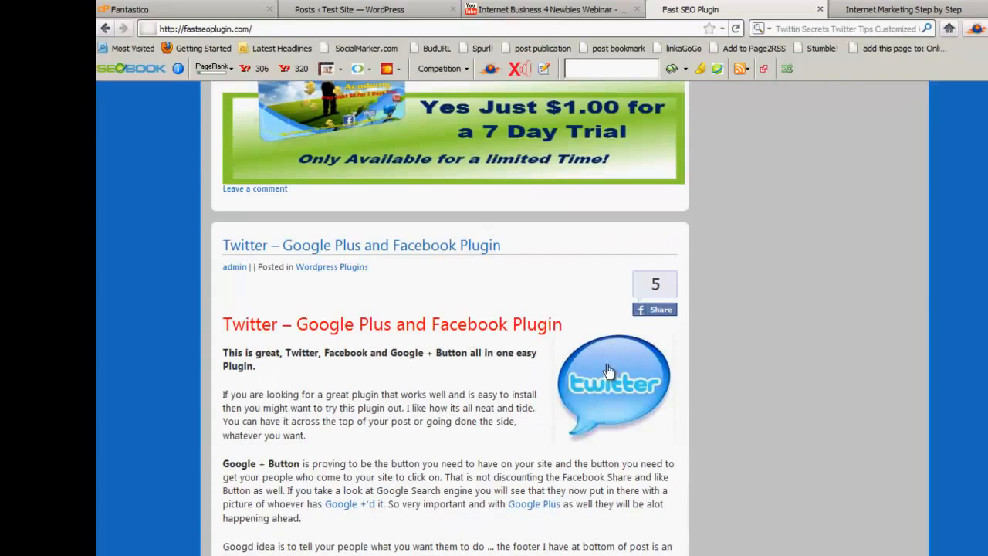
scroll(409, 436, down, 4)
scroll(463, 425, down, 14)
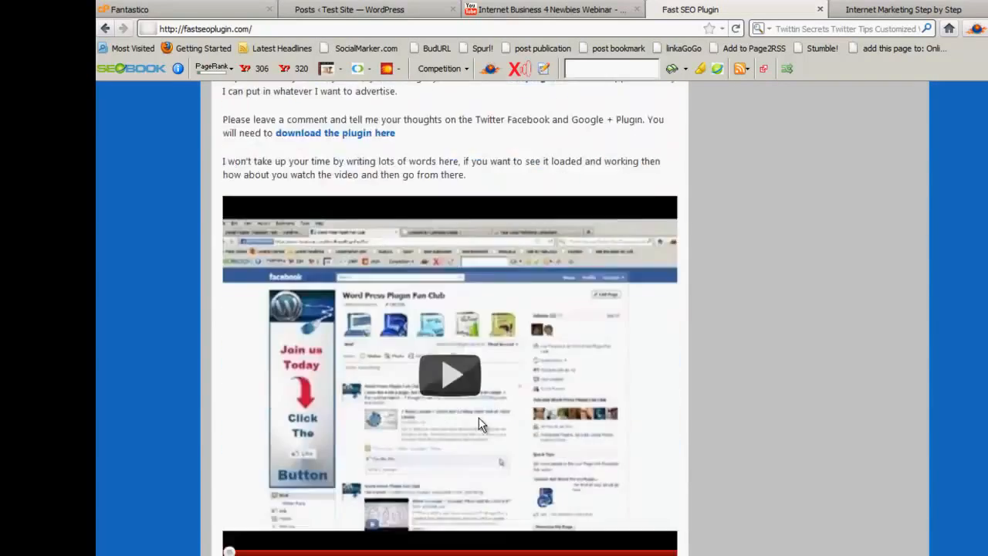
scroll(477, 422, down, 6)
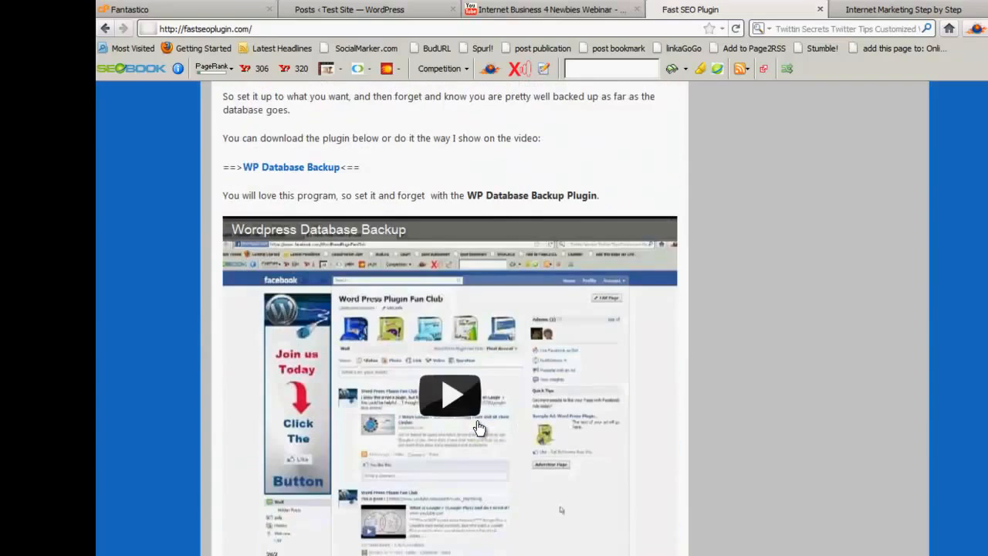
scroll(479, 427, up, 20)
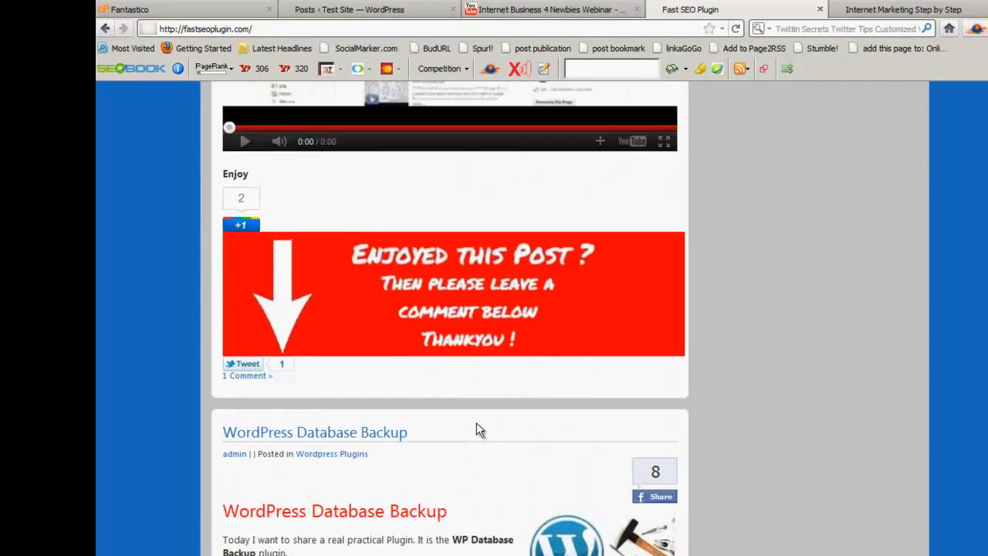
scroll(478, 429, up, 6)
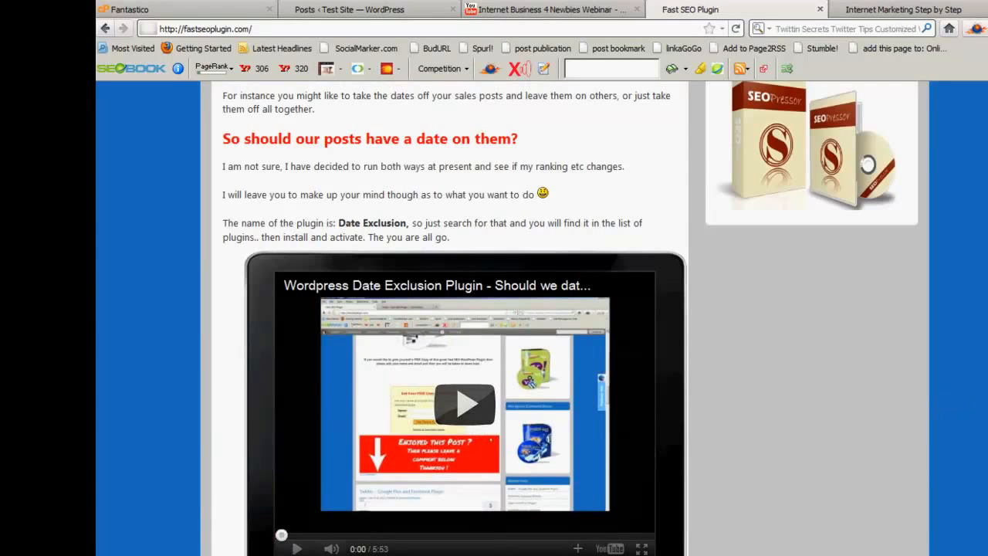
scroll(478, 429, up, 15)
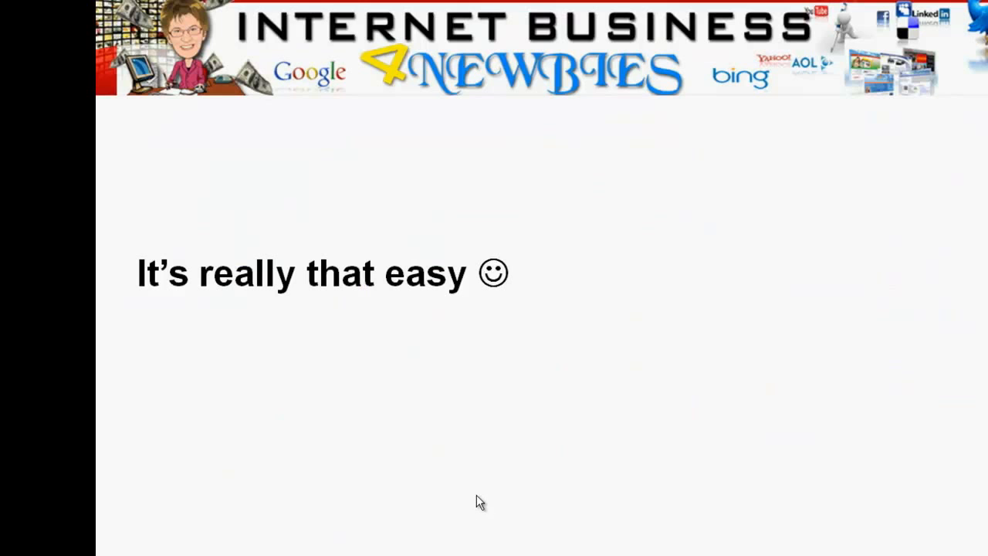
click(475, 490)
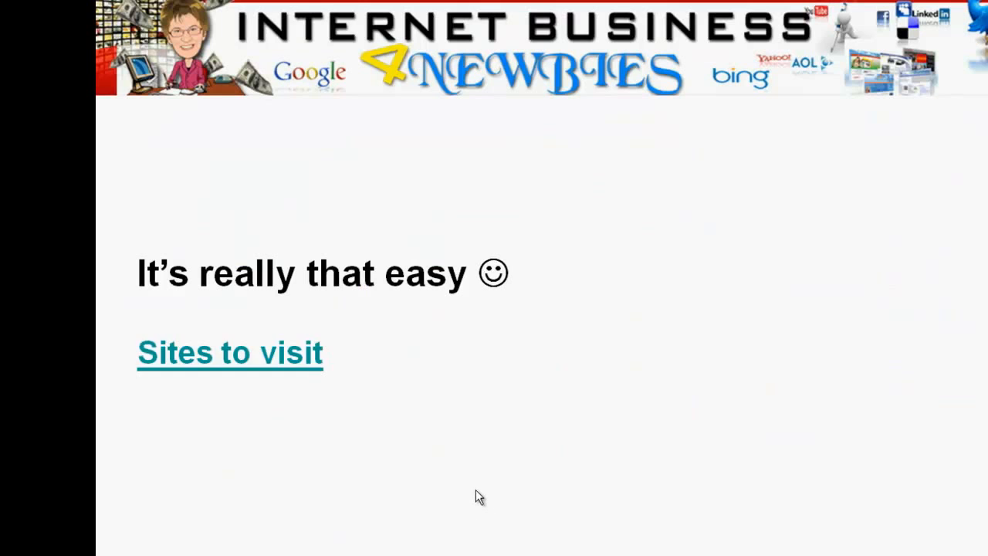
click(475, 489)
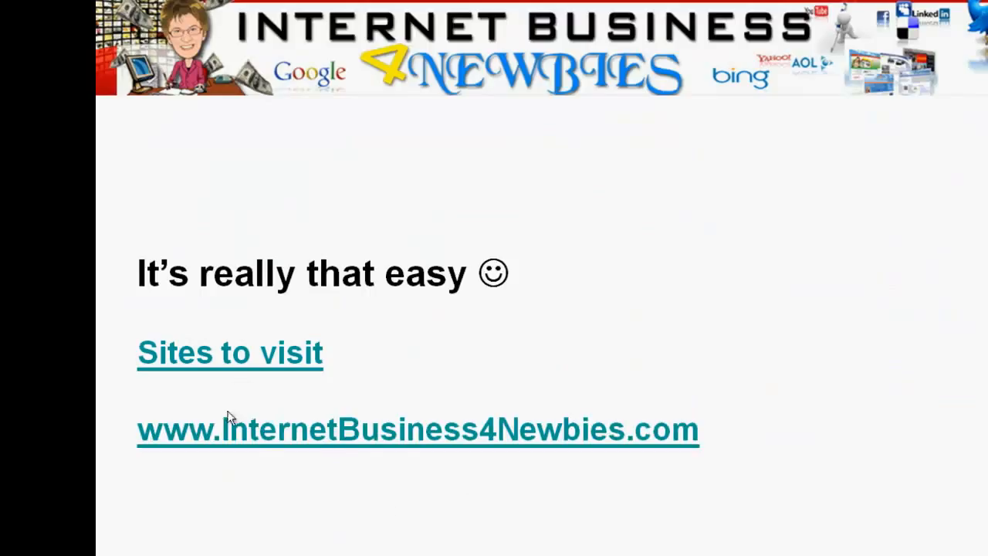
click(424, 479)
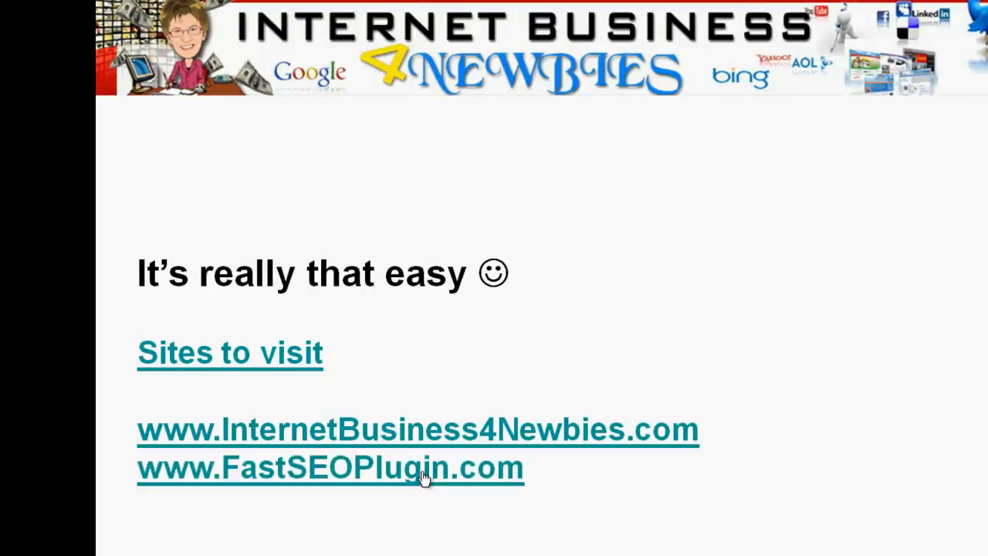
click(586, 485)
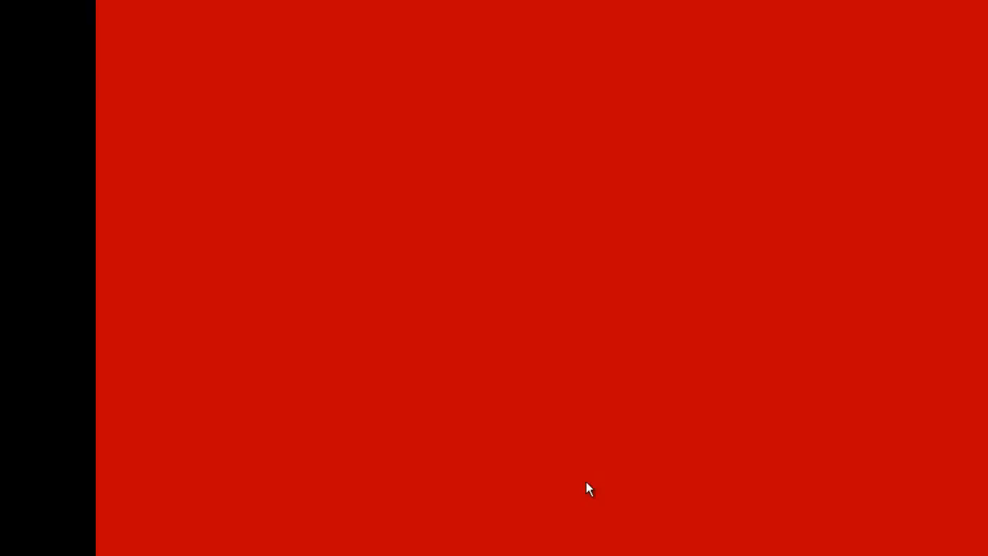
click(586, 480)
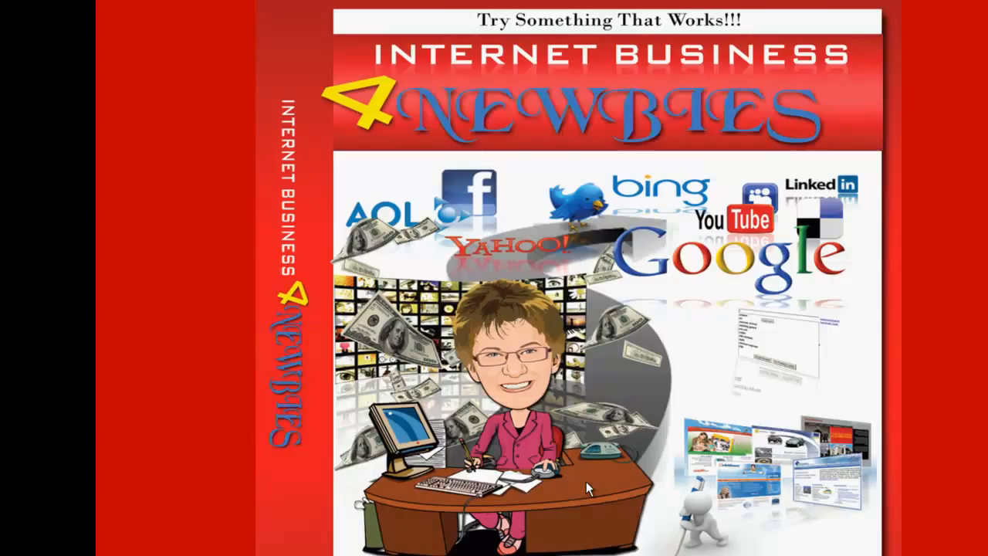